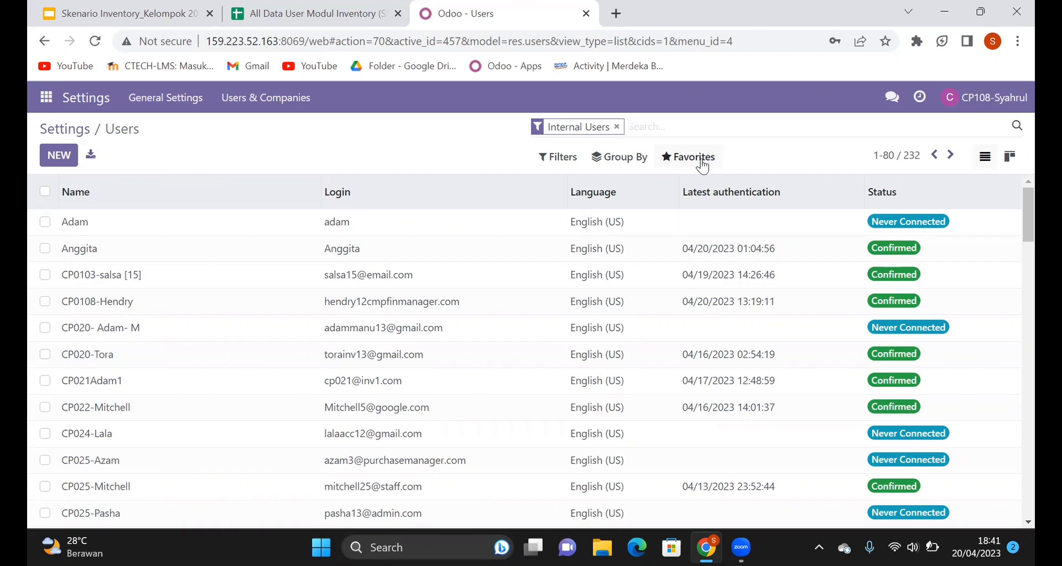
View the record import page for users, then return to the Users list
click(702, 162)
click(701, 215)
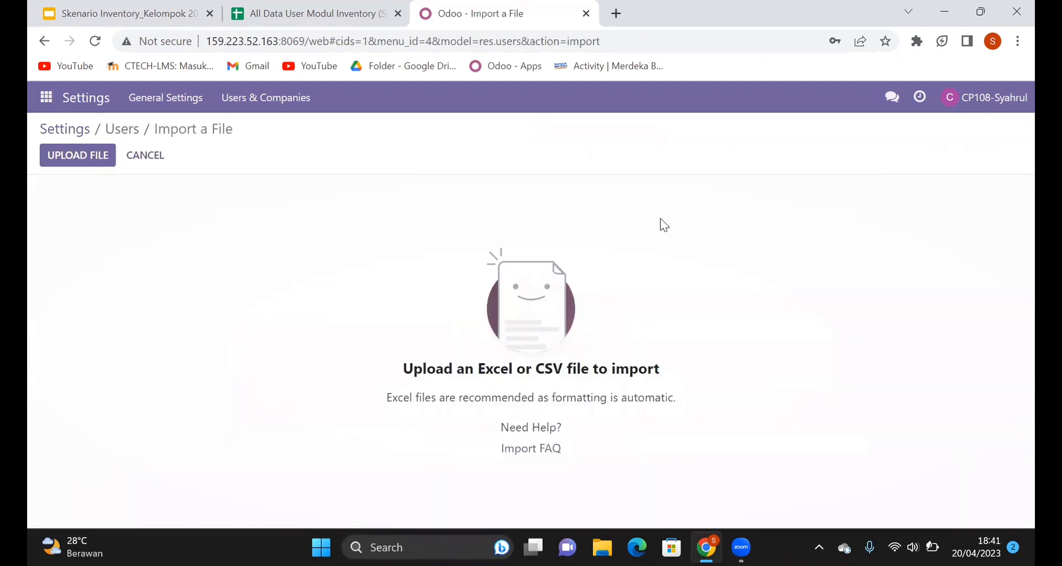
click(123, 133)
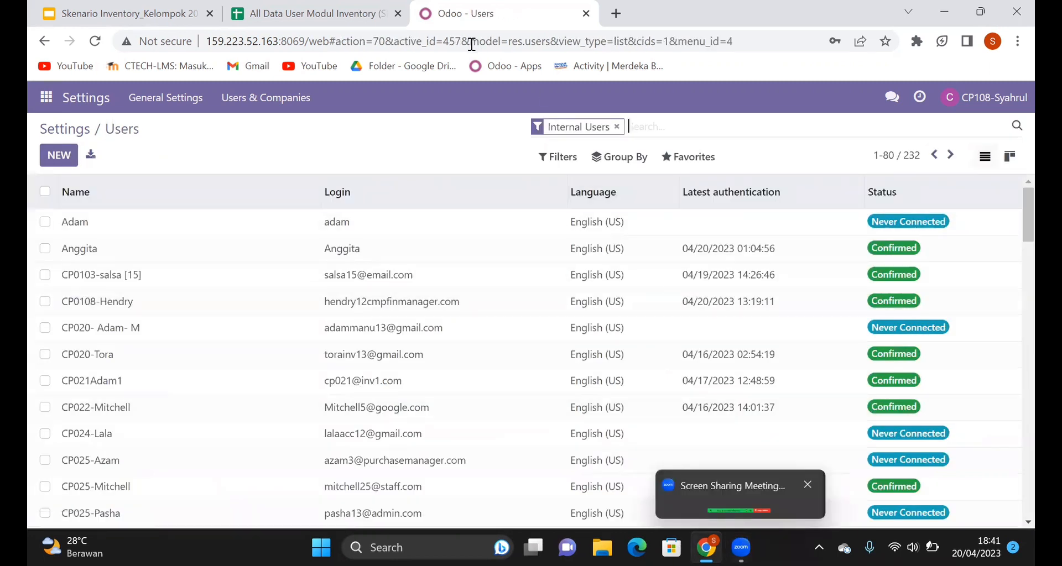
Switch to the inventory spreadsheet, review the user logins and roles in the Import Data sheet, and return to Odoo
click(358, 8)
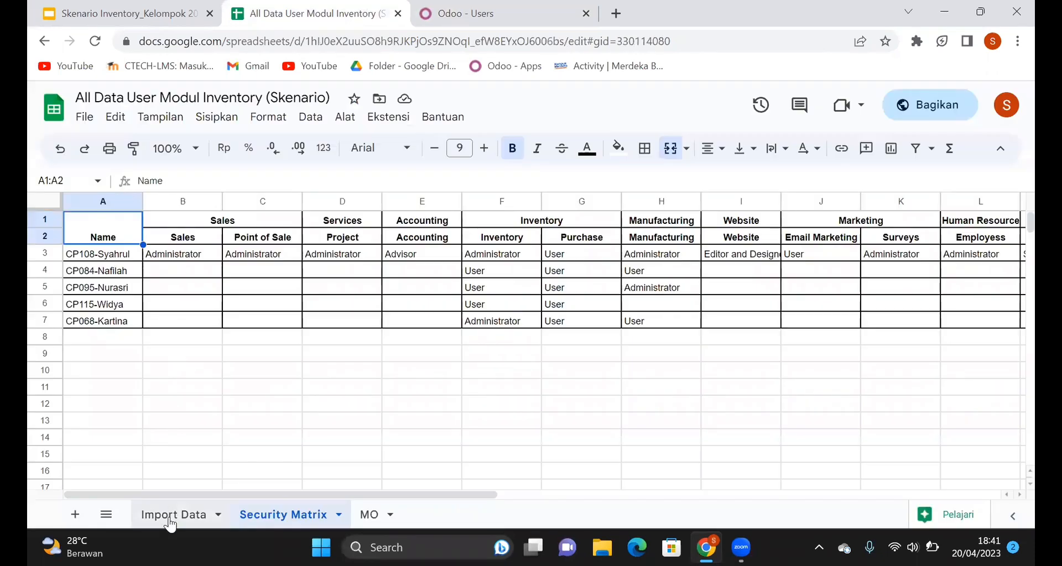
click(171, 517)
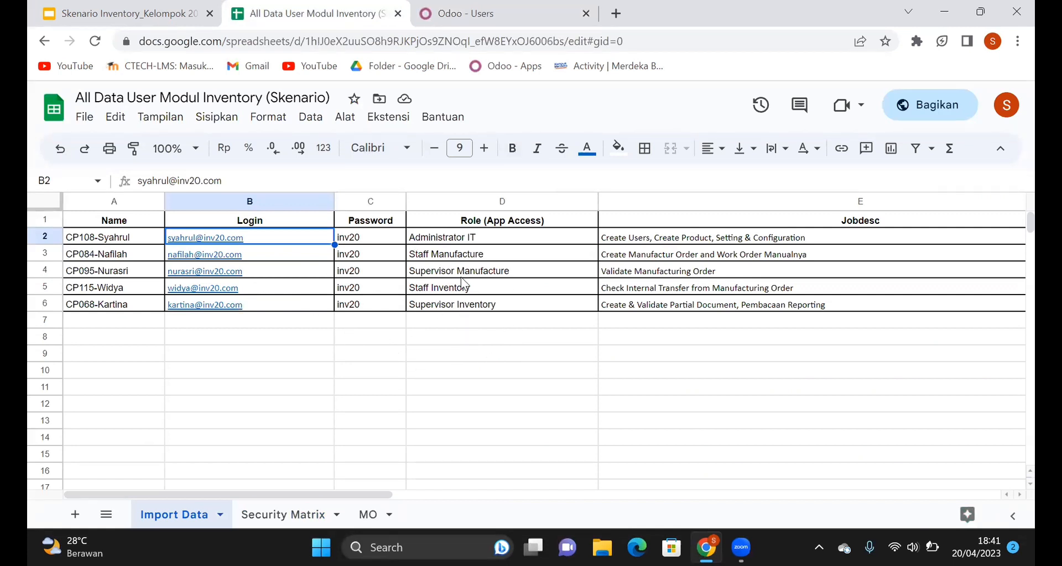
click(516, 11)
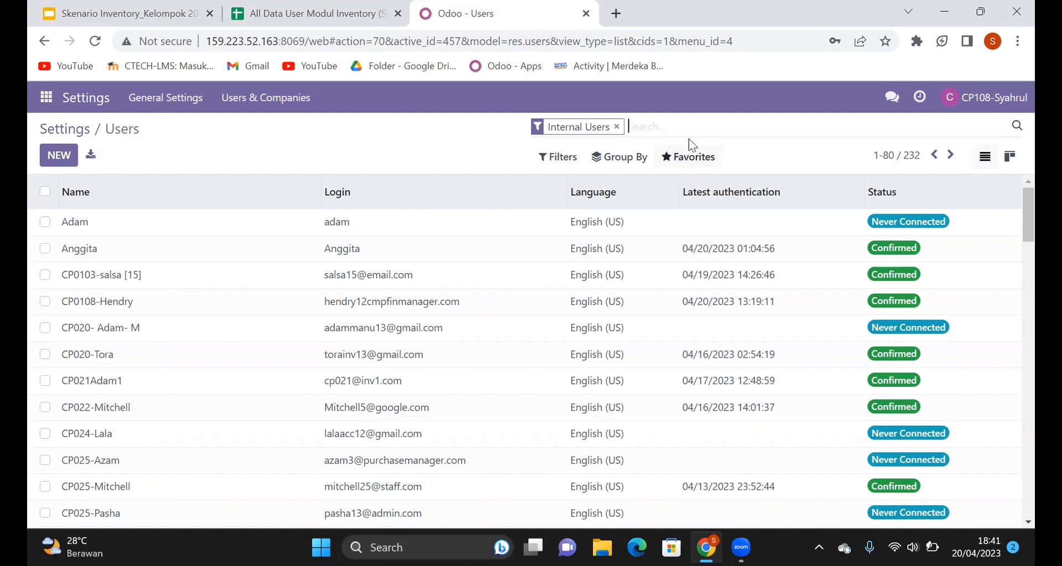
Search the Users list for INV20
click(308, 1)
click(538, 6)
text(INV20)
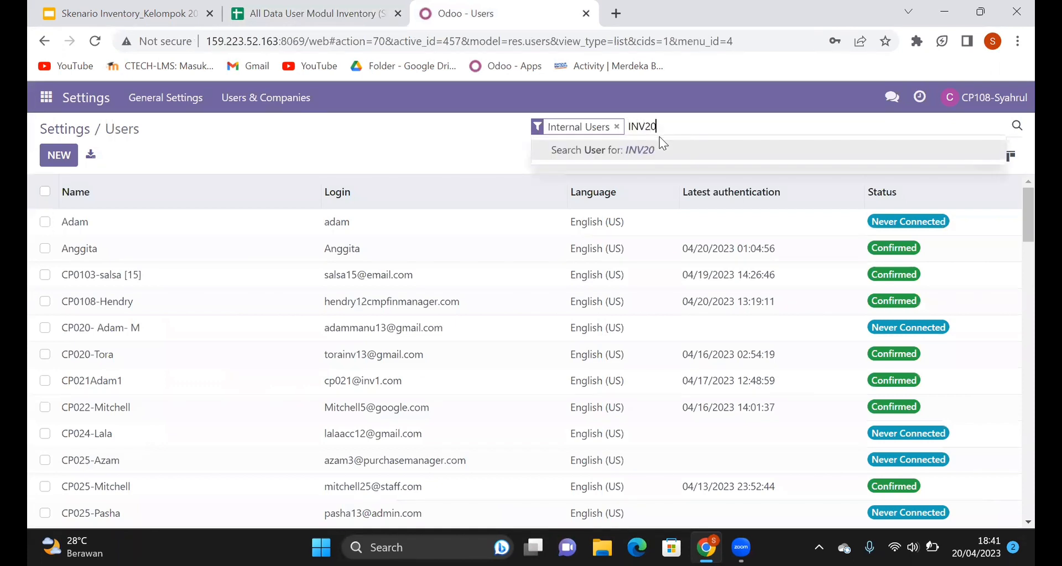
key(Return)
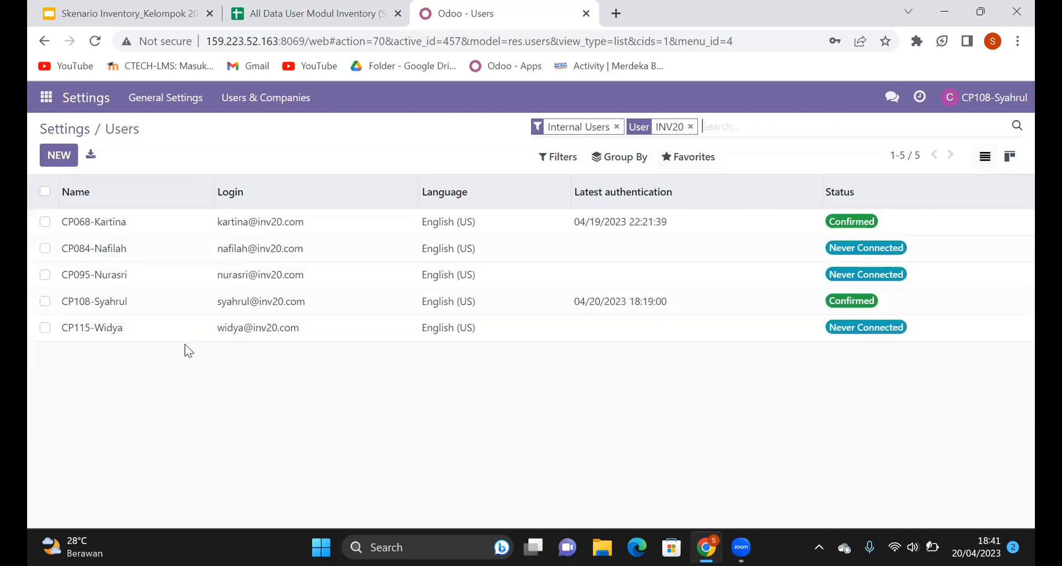
Review the Security Matrix sheet's access levels per user in the spreadsheet, then go back to Odoo
click(314, 16)
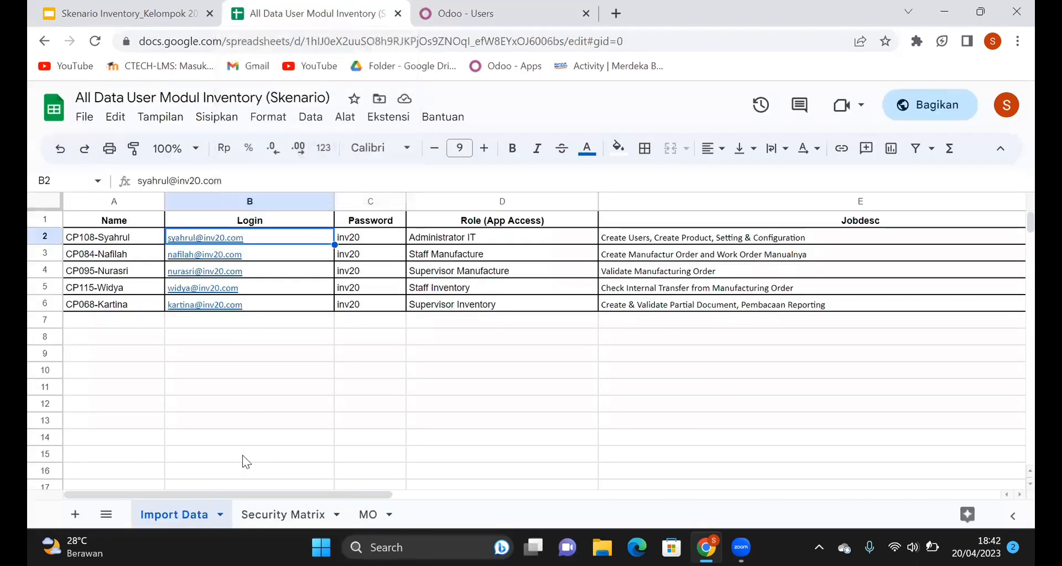
key(ctrl+Page_Down)
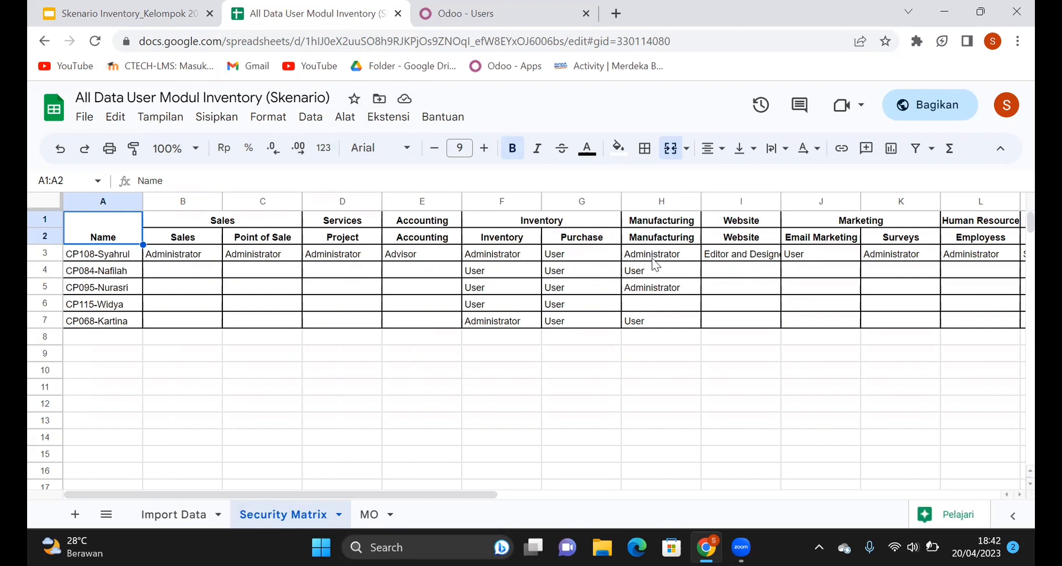
click(520, 8)
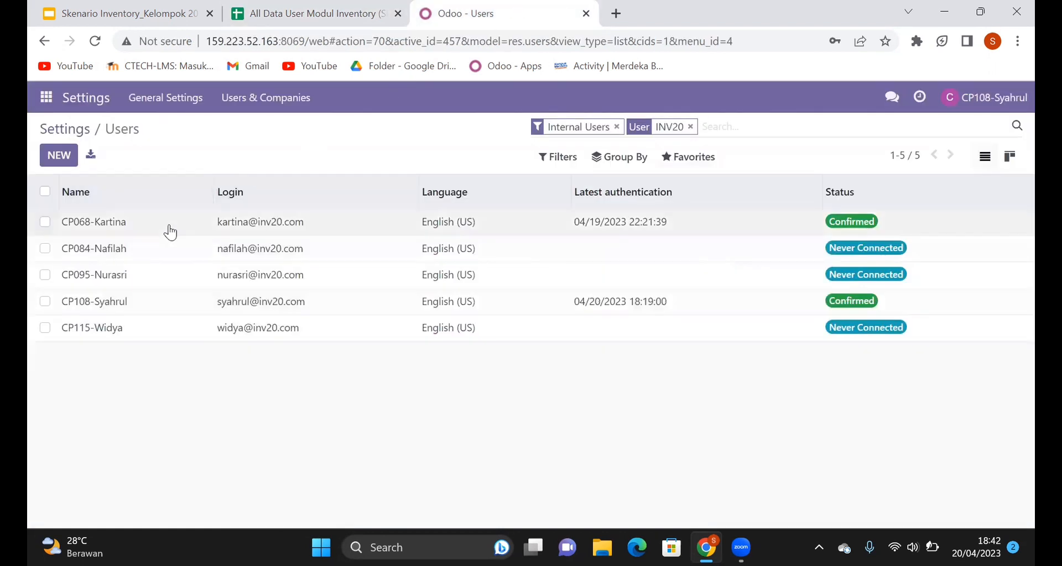
Compare user CP084's access rights with the spreadsheet's Security Matrix, then return to the Users list
click(100, 248)
scroll(387, 265, down, 4)
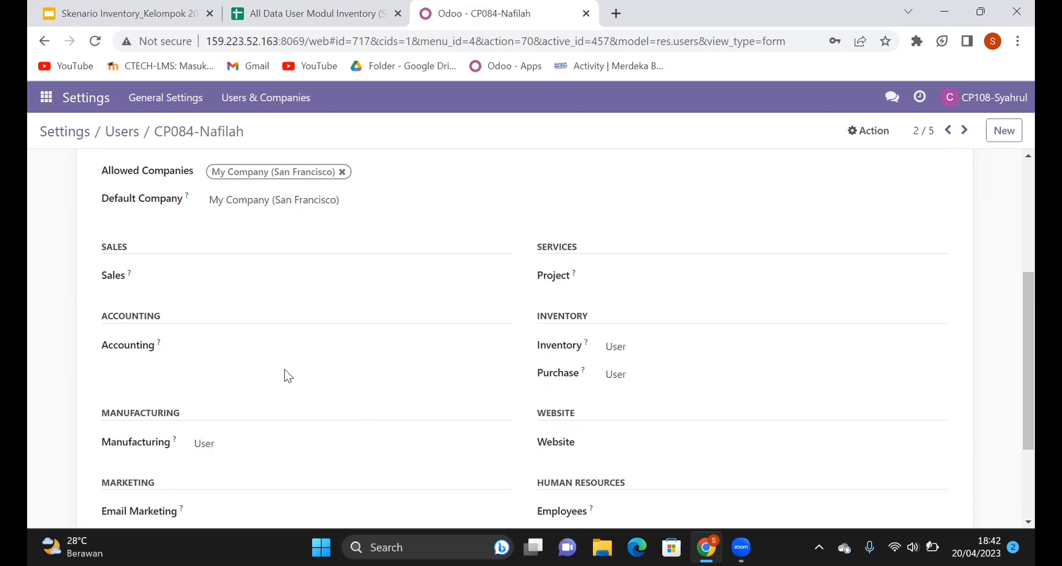
click(313, 9)
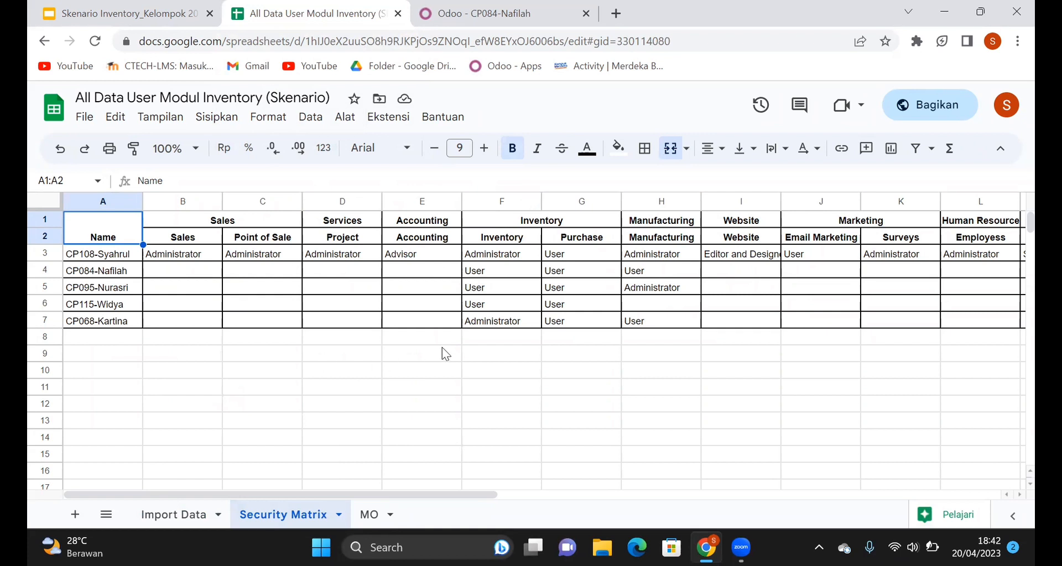
click(524, 17)
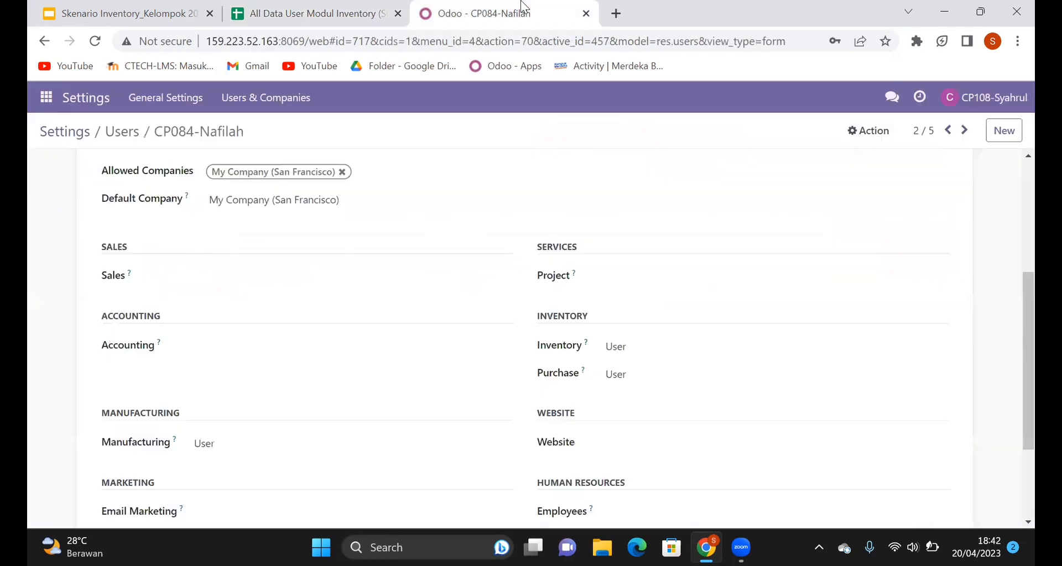
click(122, 144)
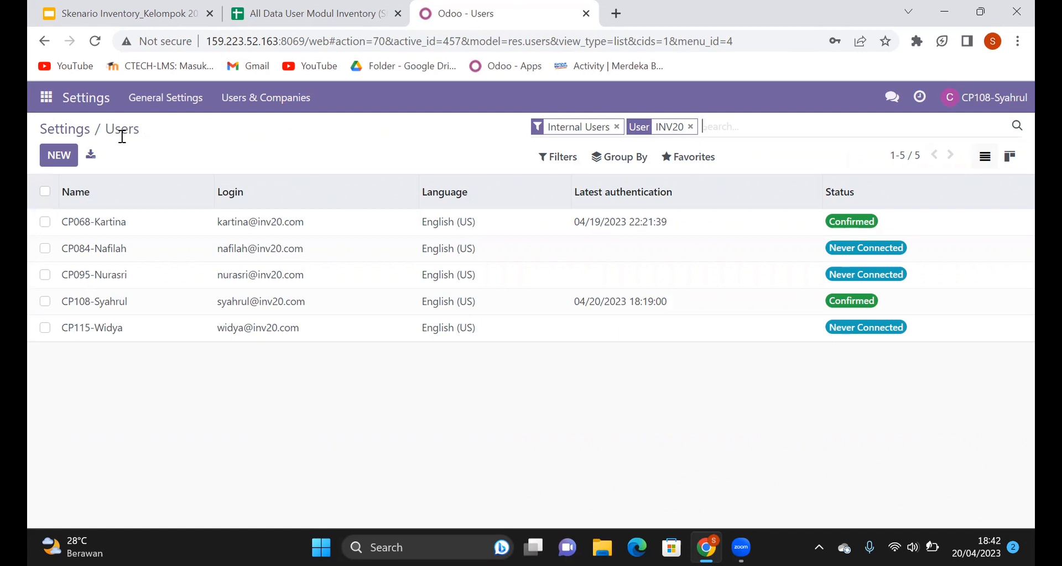
Open the Products list in the Inventory module
click(47, 98)
click(83, 368)
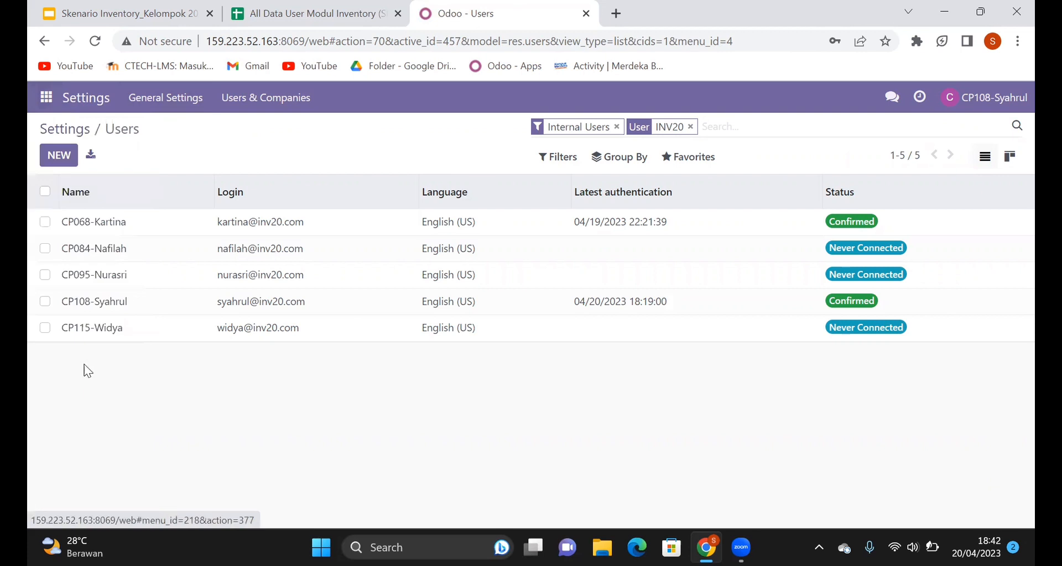
click(286, 98)
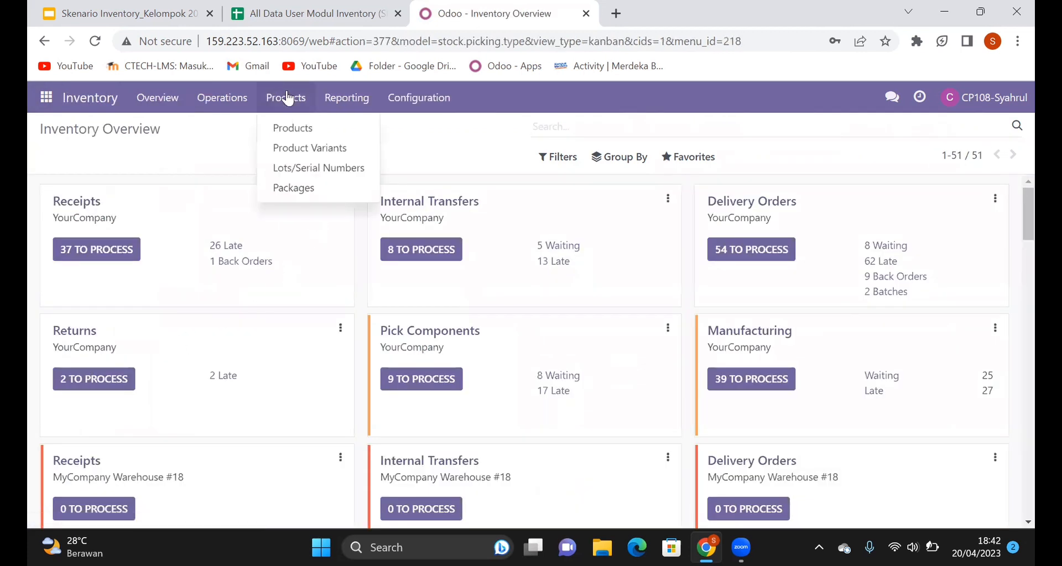
click(293, 133)
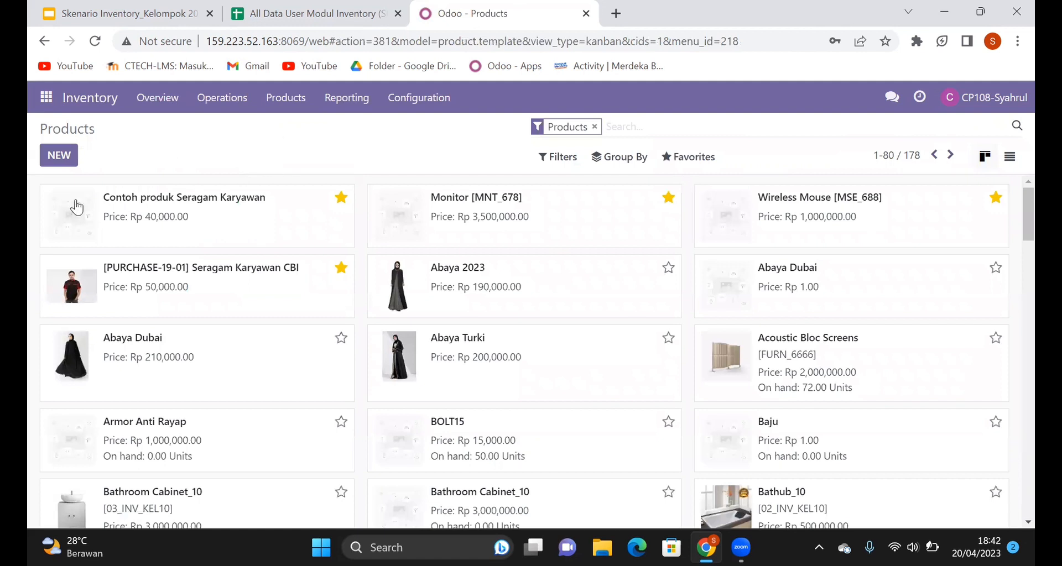
Create a new product named Bolt 20
click(60, 156)
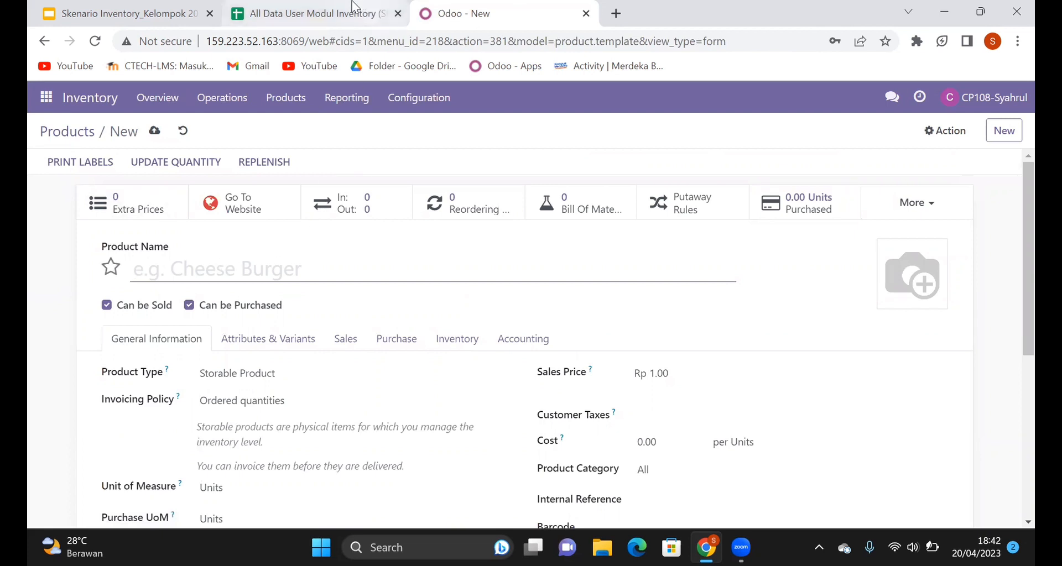
mouse_move(352, 6)
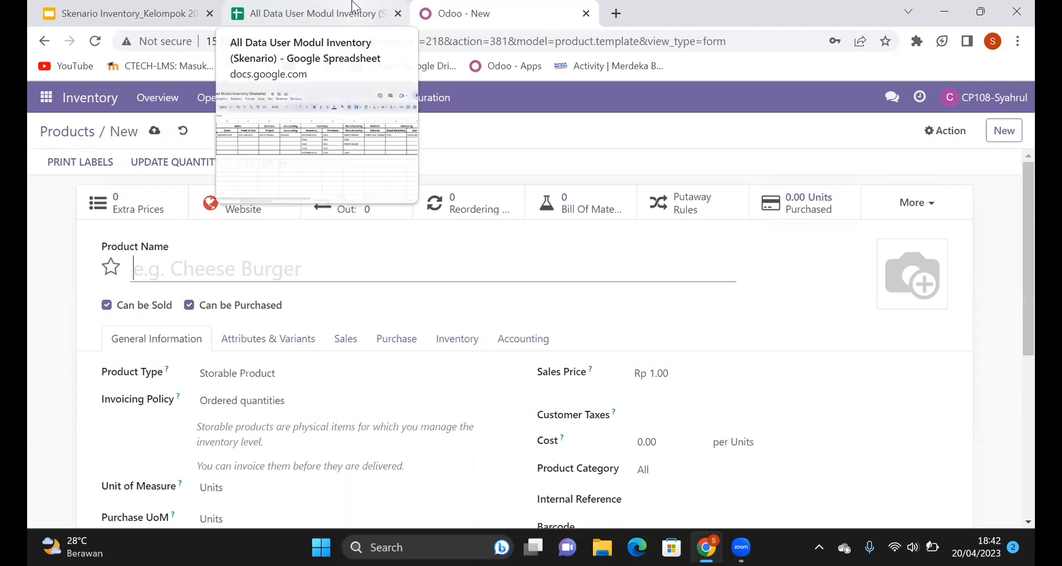
text(Bolt 20)
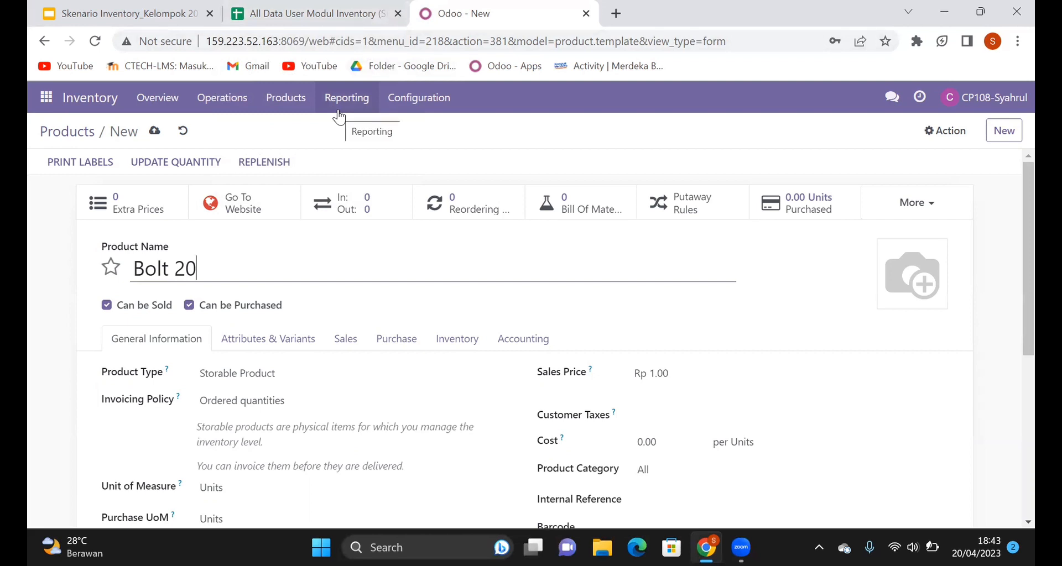
Set the product's sales price and its cost to Rp 25,000 each
click(656, 372)
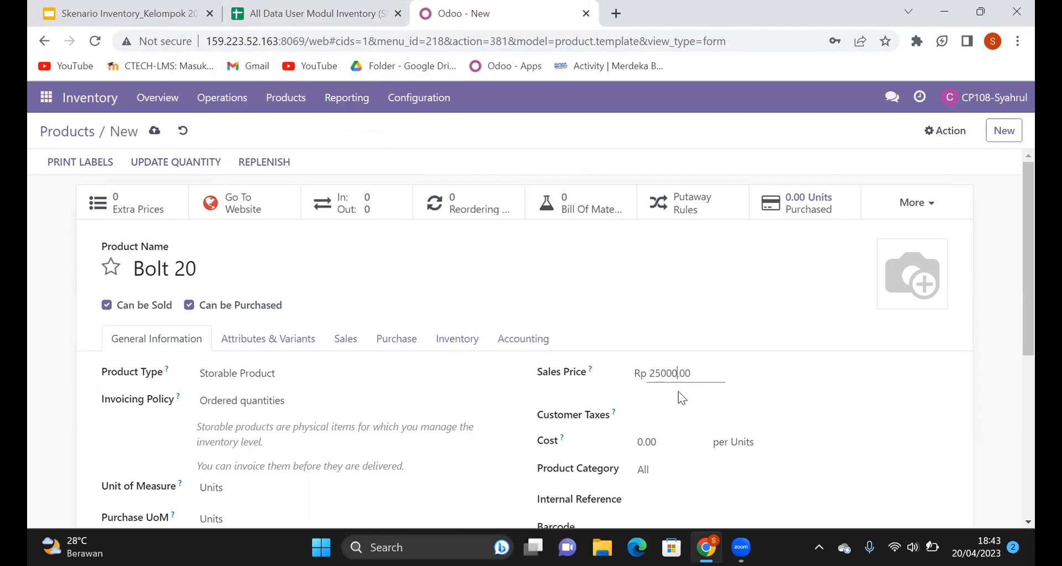
click(642, 443)
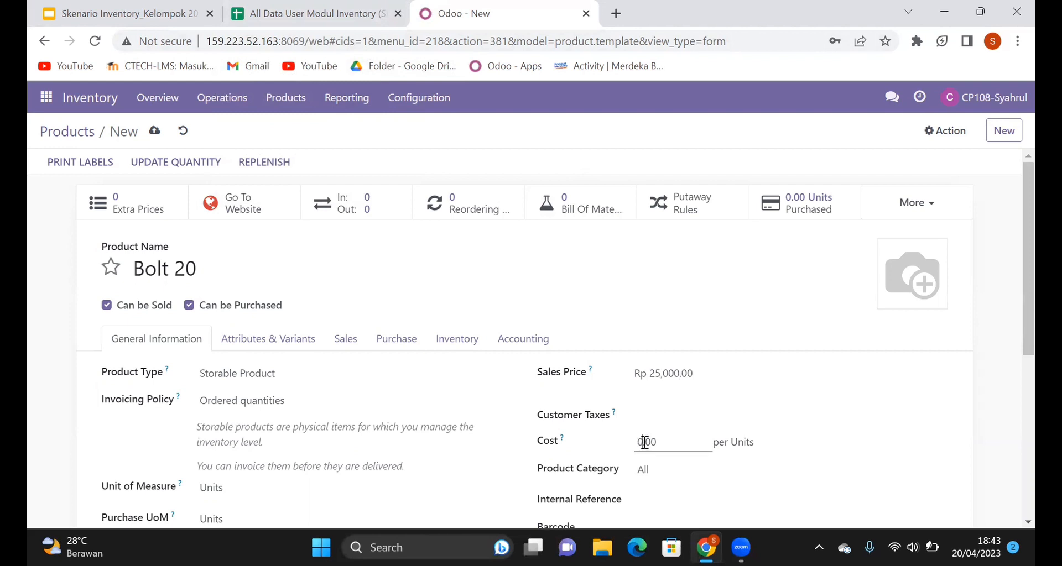
key(BackSpace)
text(25000)
Add a purchase vendor line to the product with the fourth suggested vendor and a price of 25000
click(394, 347)
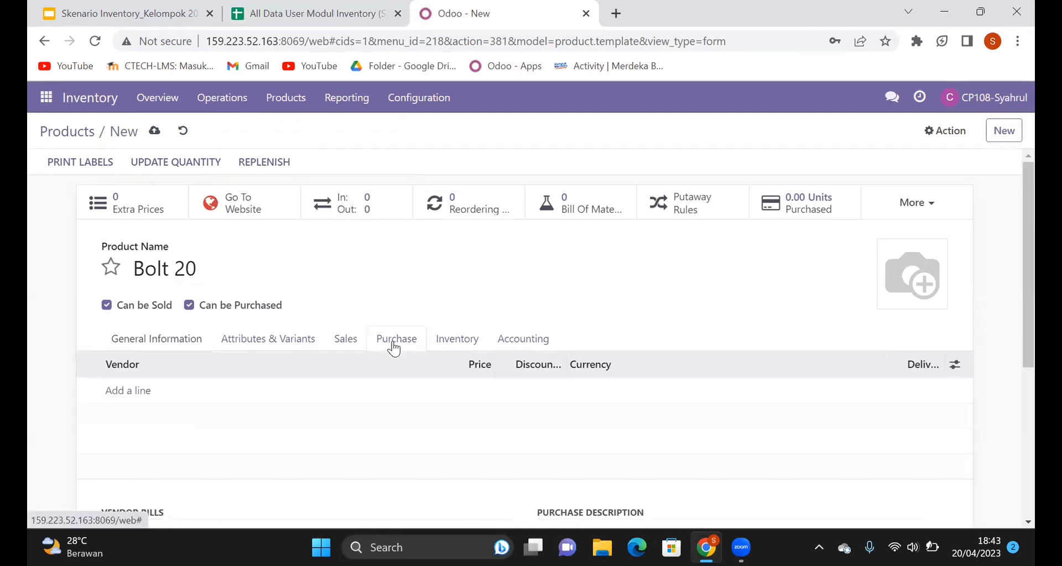
click(136, 391)
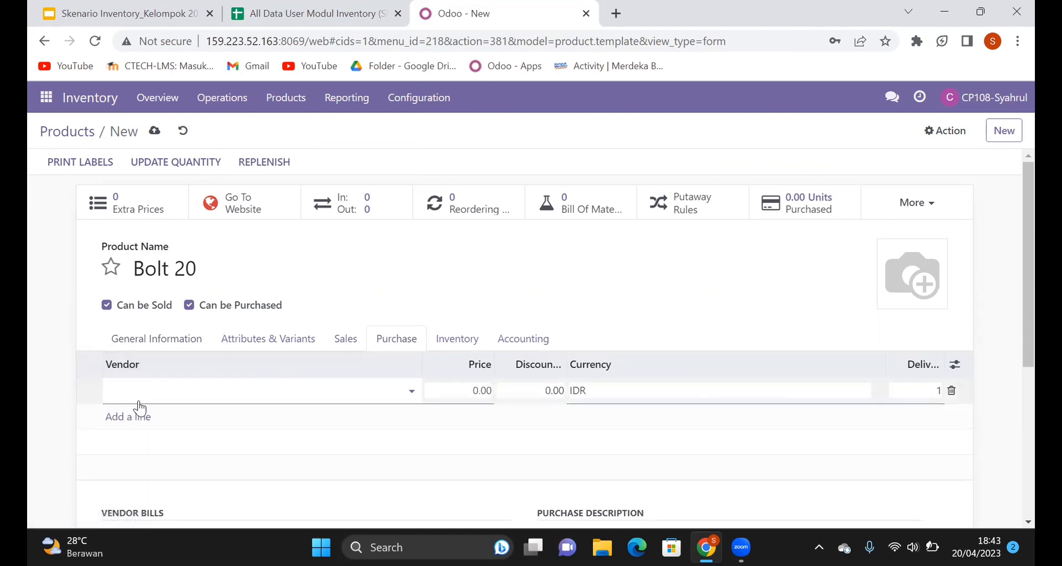
click(142, 393)
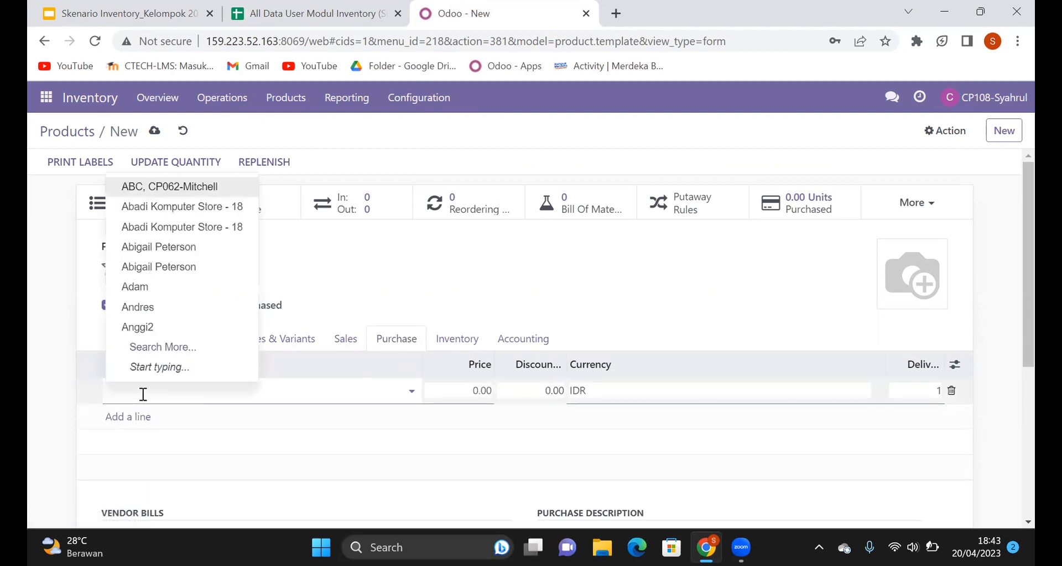
click(190, 247)
click(478, 391)
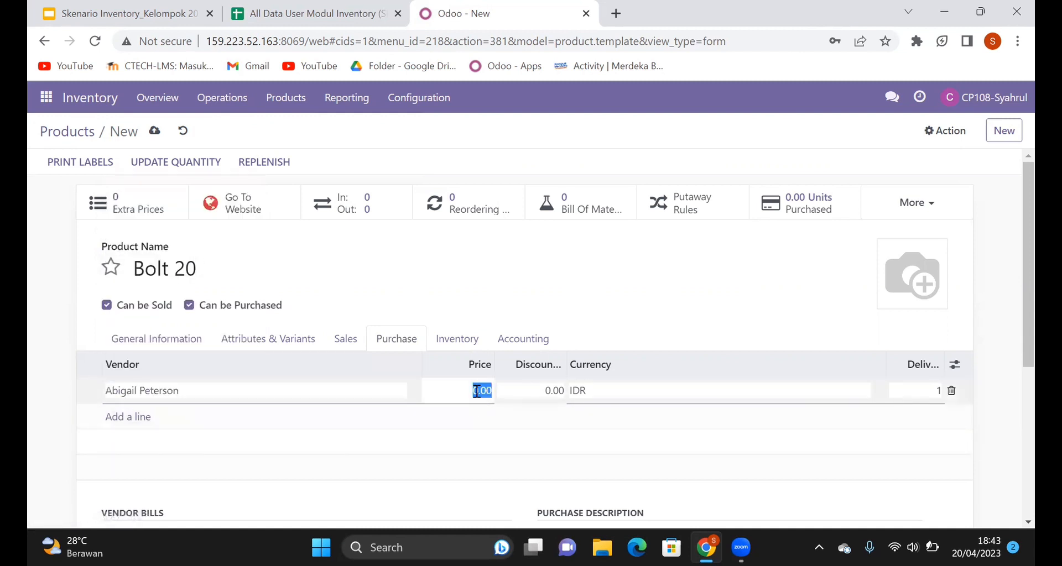
text(25000)
click(475, 372)
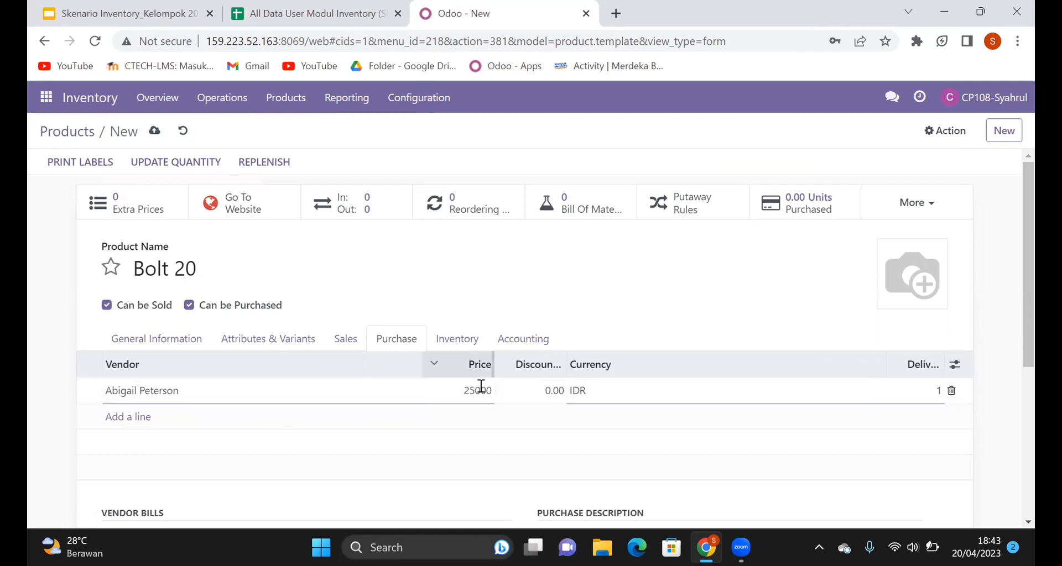
Enable the routes WH Stock to MRP 11 and Replenish on Order (MTO) for the product
click(467, 340)
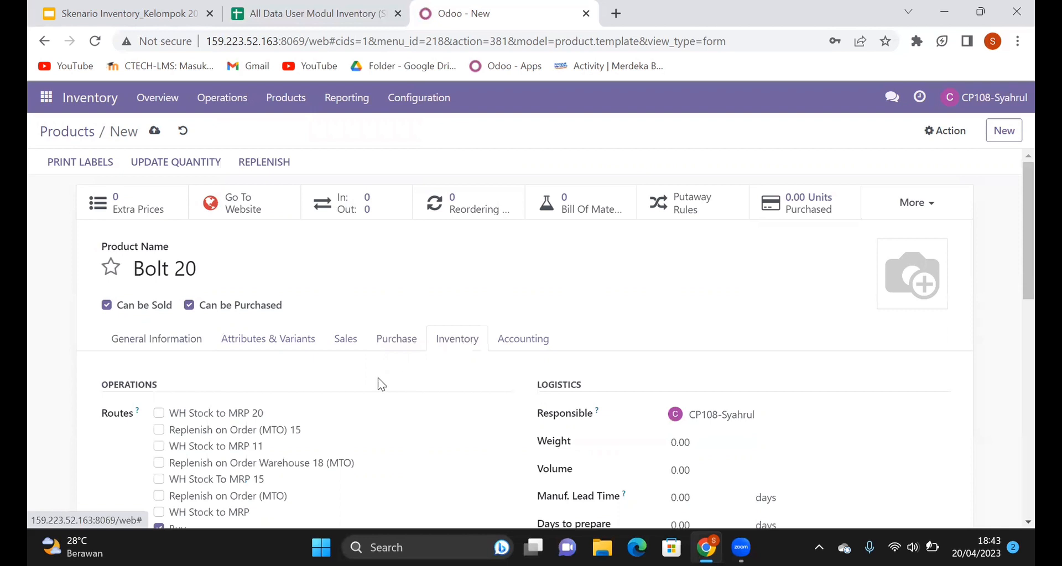
scroll(29, 338, down, 1)
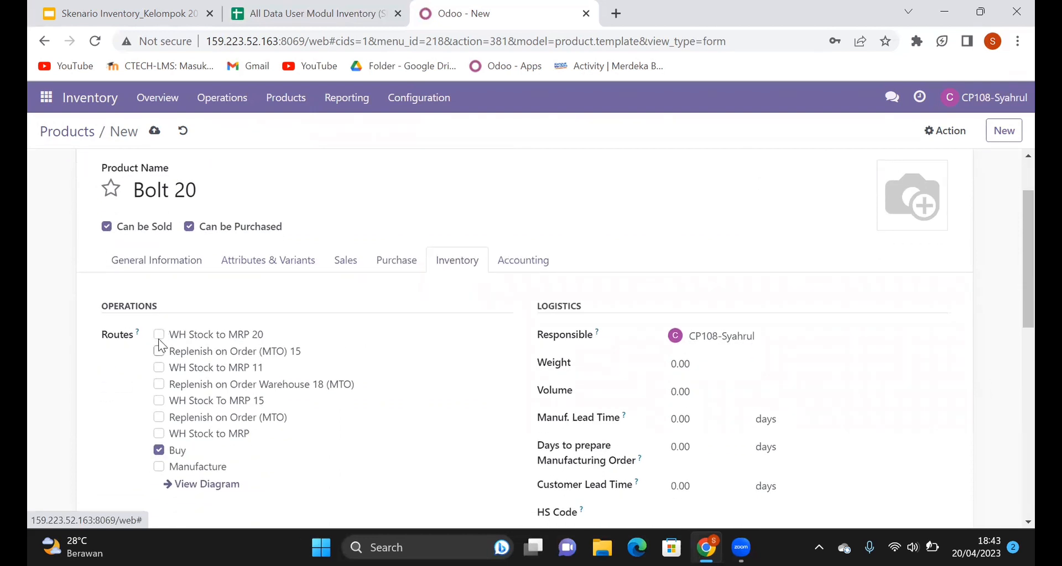
click(158, 368)
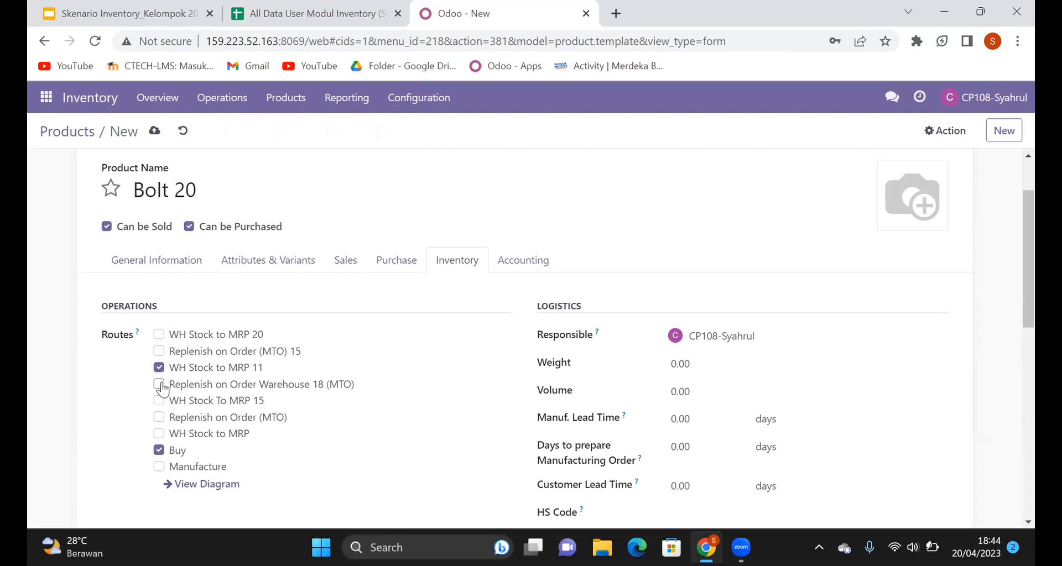
click(159, 418)
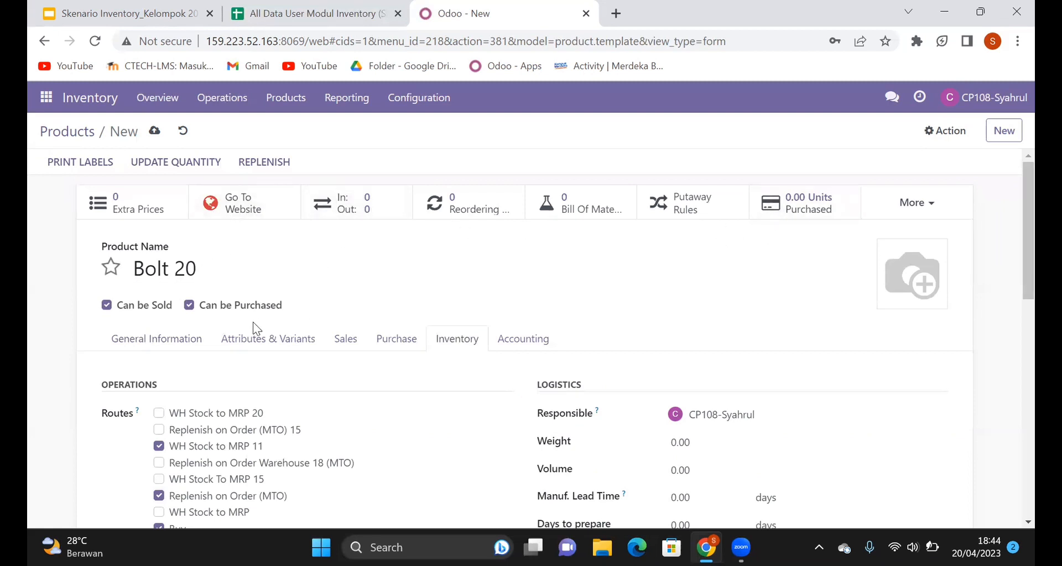
Check the product's attributes and variants, save the product, and return to the Products list
click(257, 340)
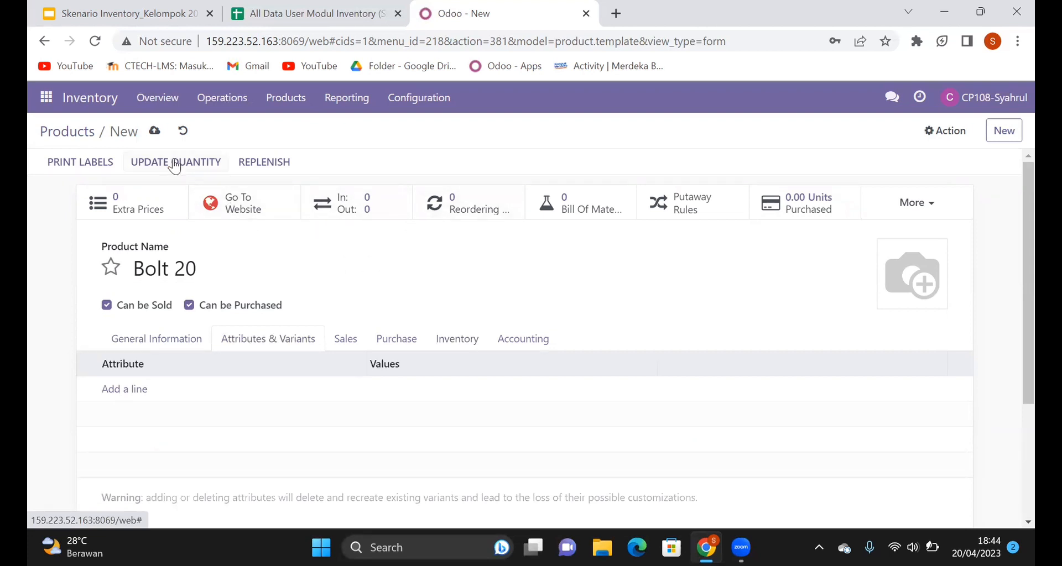
click(155, 133)
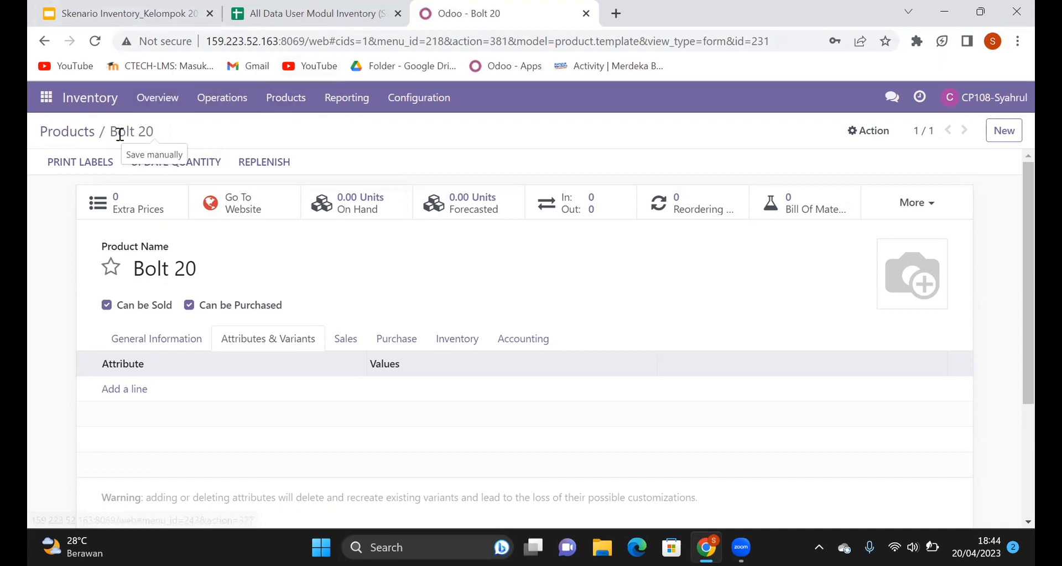
click(78, 135)
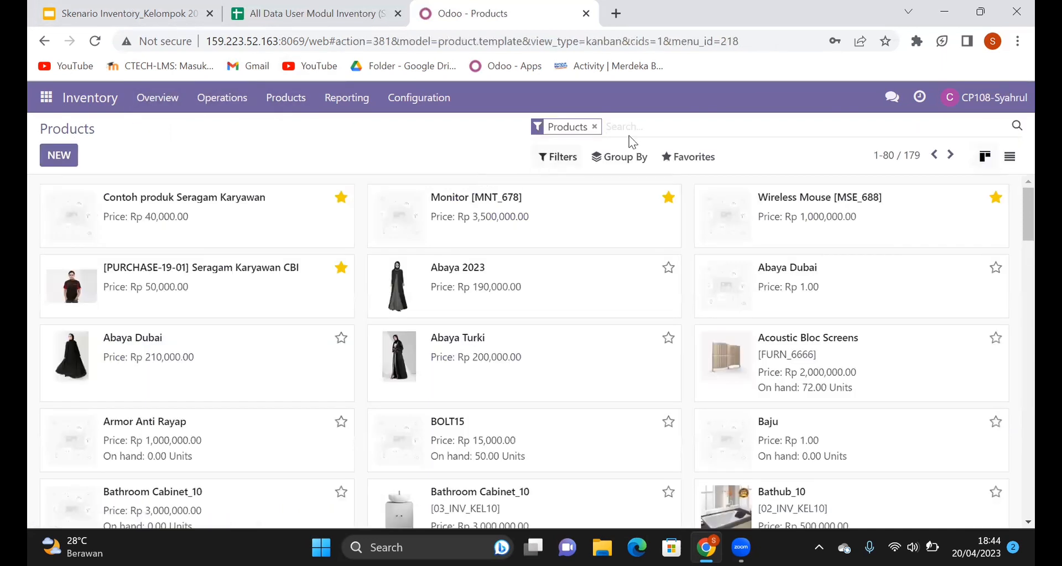
Search the Products list for bolt 20
text(bolo)
key(BackSpace)
text(t 20)
key(Return)
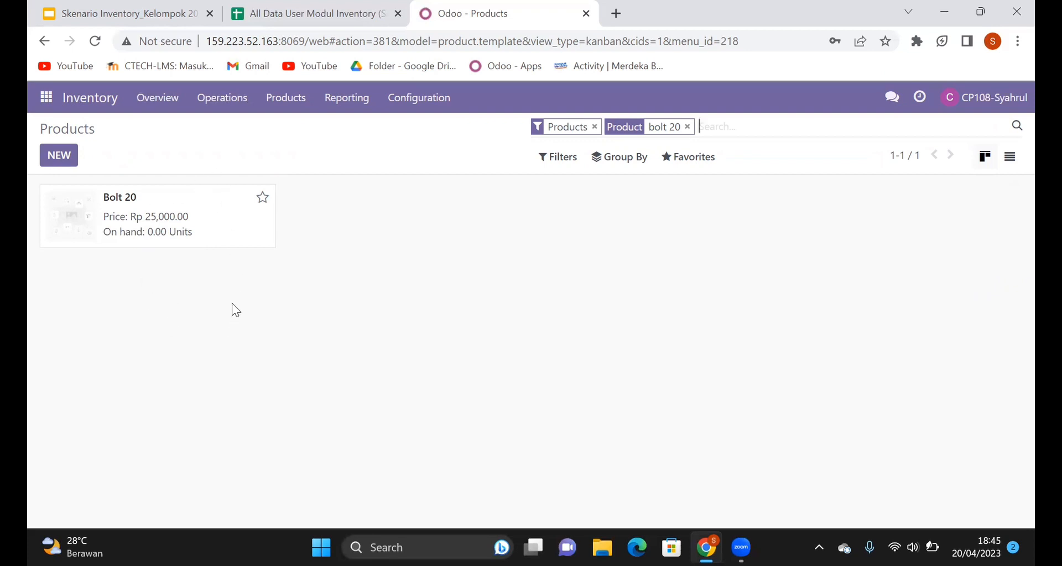
Send the message "Tolong membuatkan manufakturing order untuk PT. Amethyst" to the Inventory 20 channel in Discuss
click(46, 102)
click(71, 133)
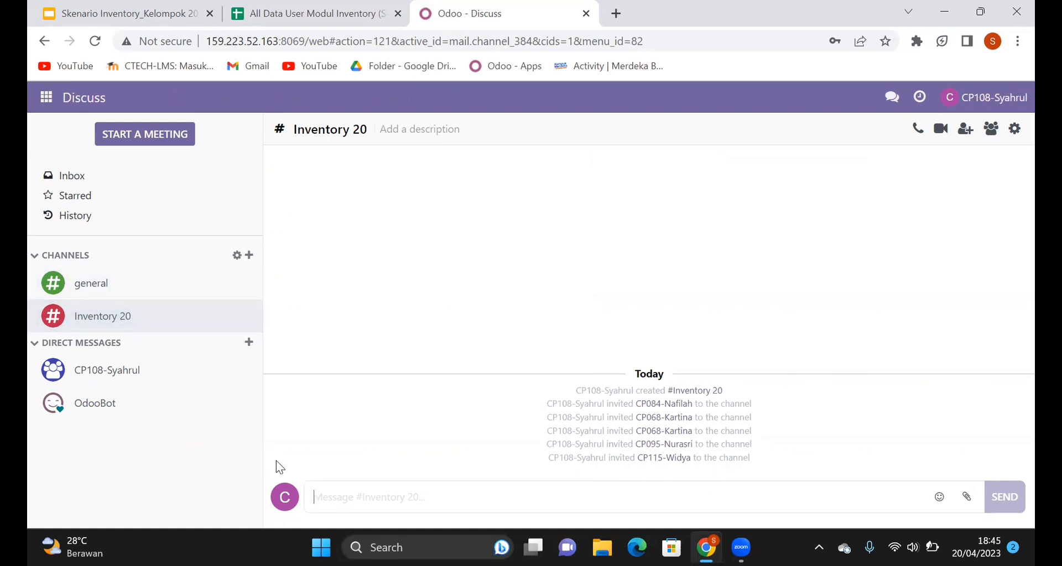
text(Tolong)
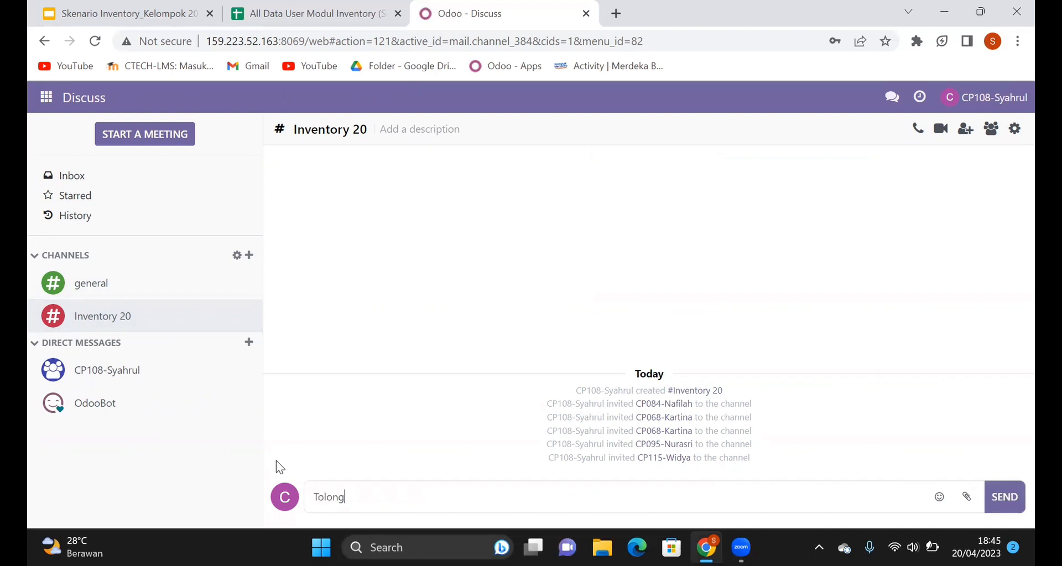
text( membuatkan manufakt)
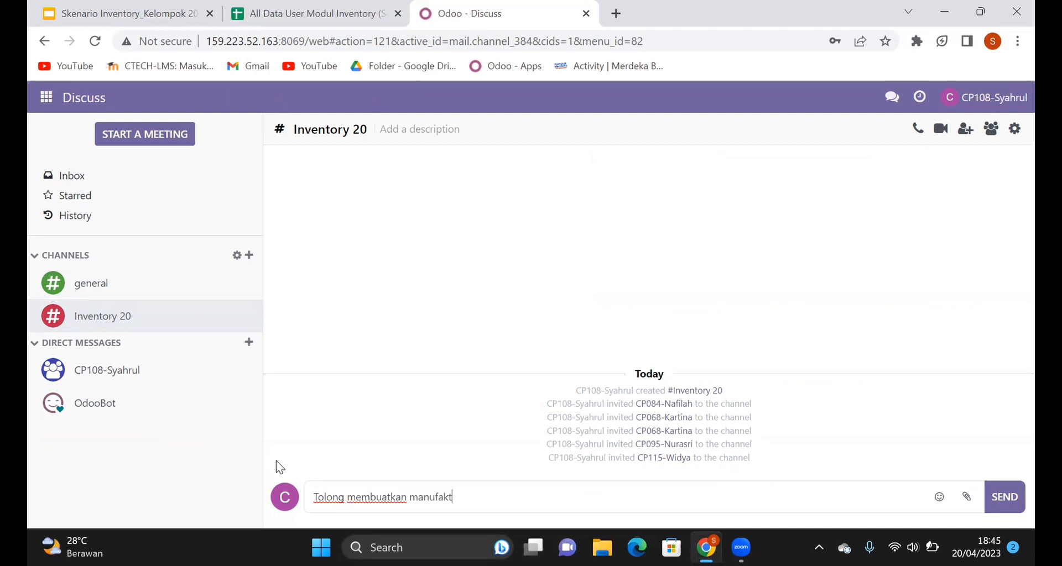
text(uring order untu)
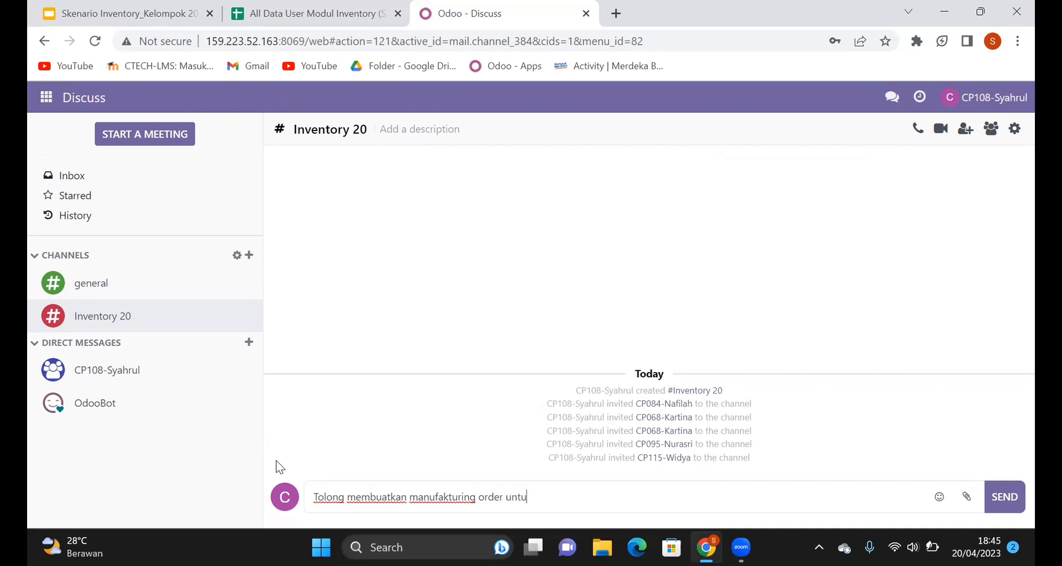
text(k PT. Ameth)
text(yst)
click(996, 500)
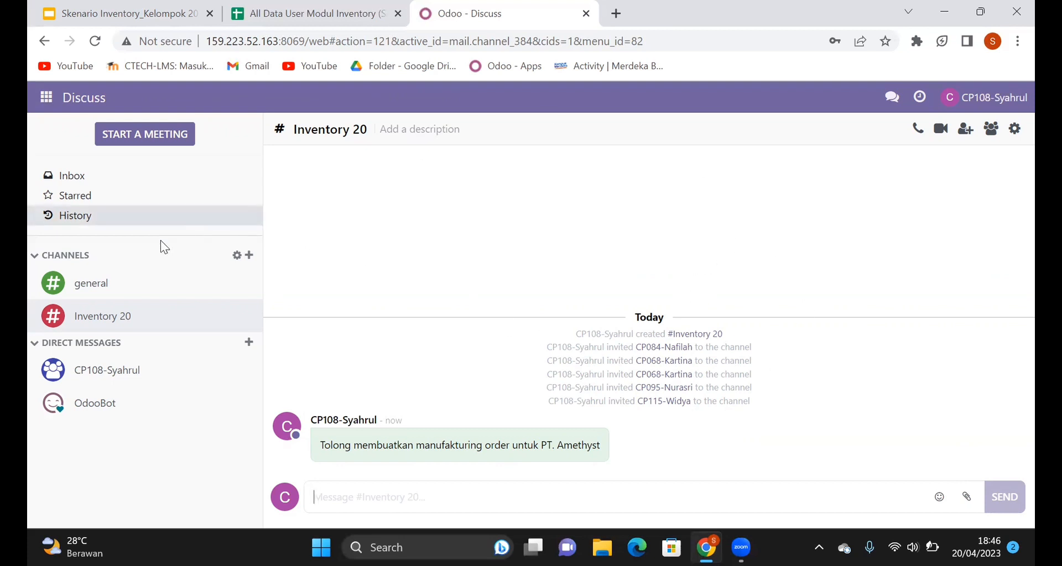
click(134, 314)
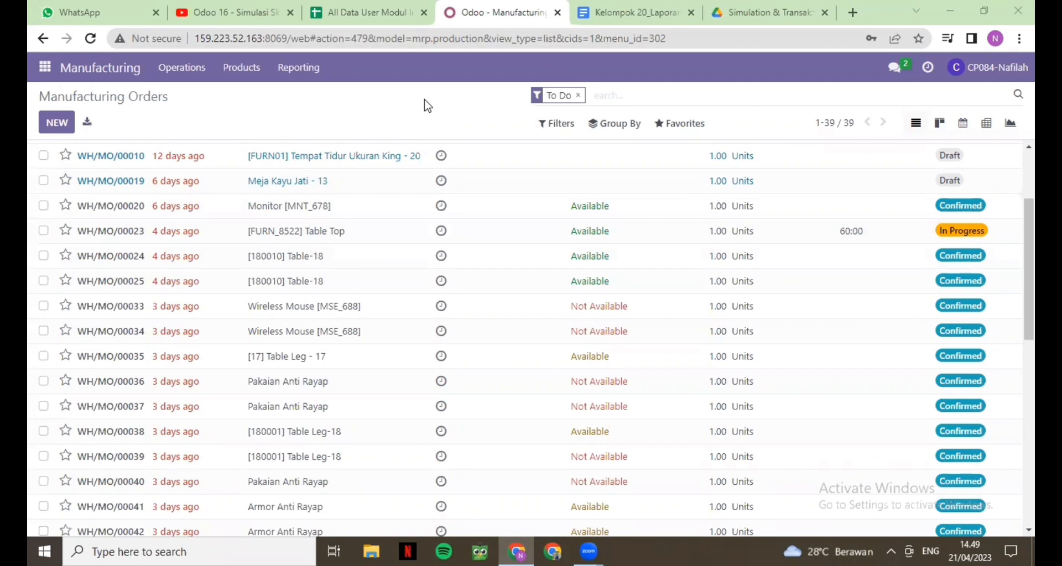
Create a new manufacturing order for the product Meja [Inv 20]
click(56, 123)
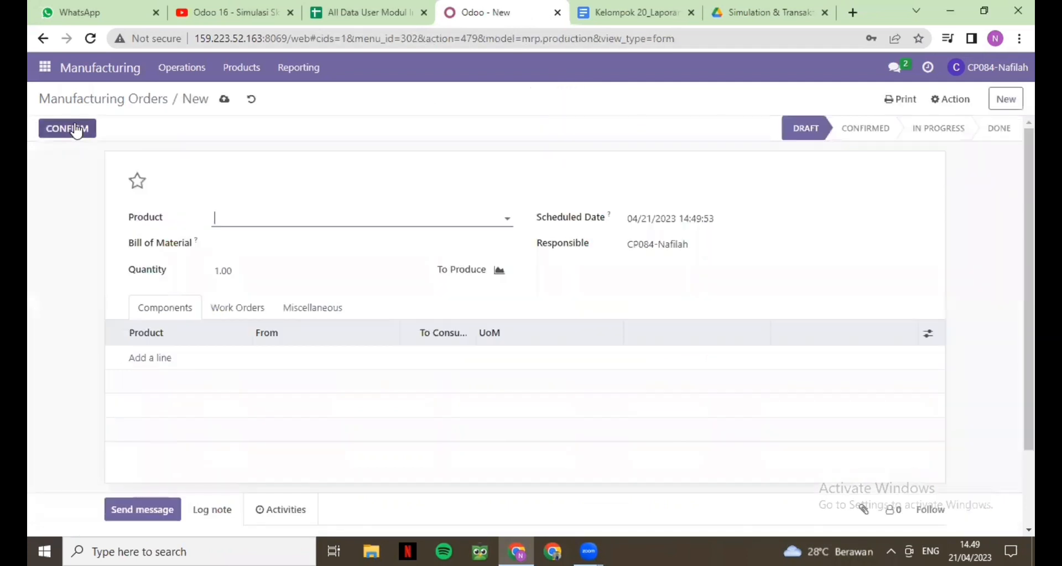
click(231, 222)
text(meja)
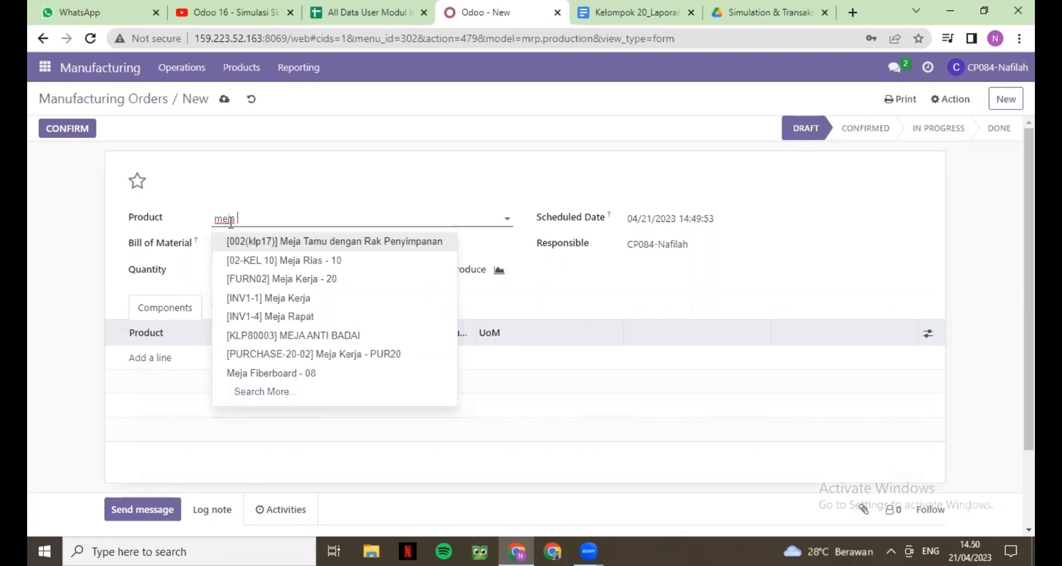
text([)
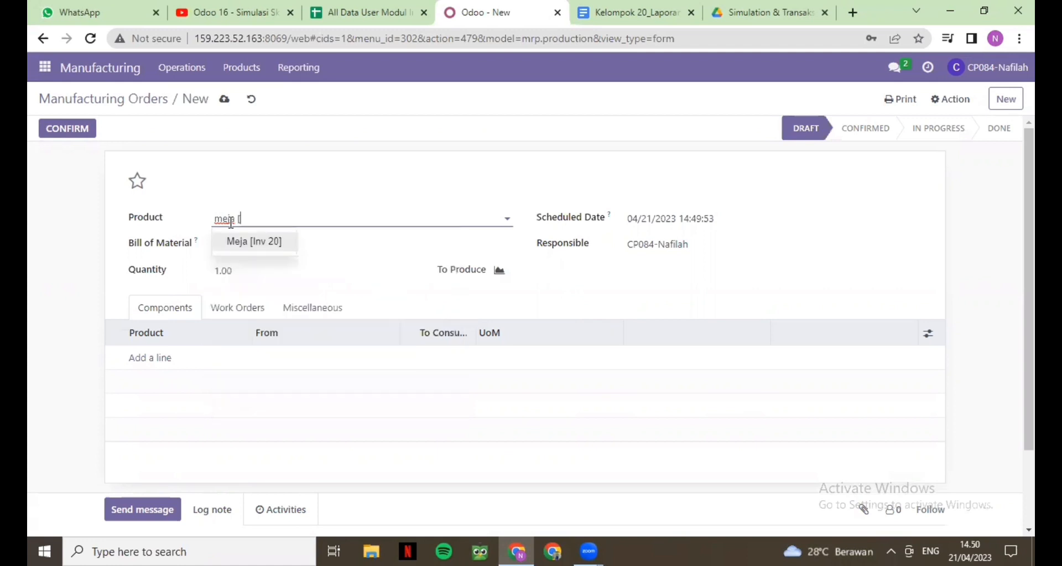
click(238, 241)
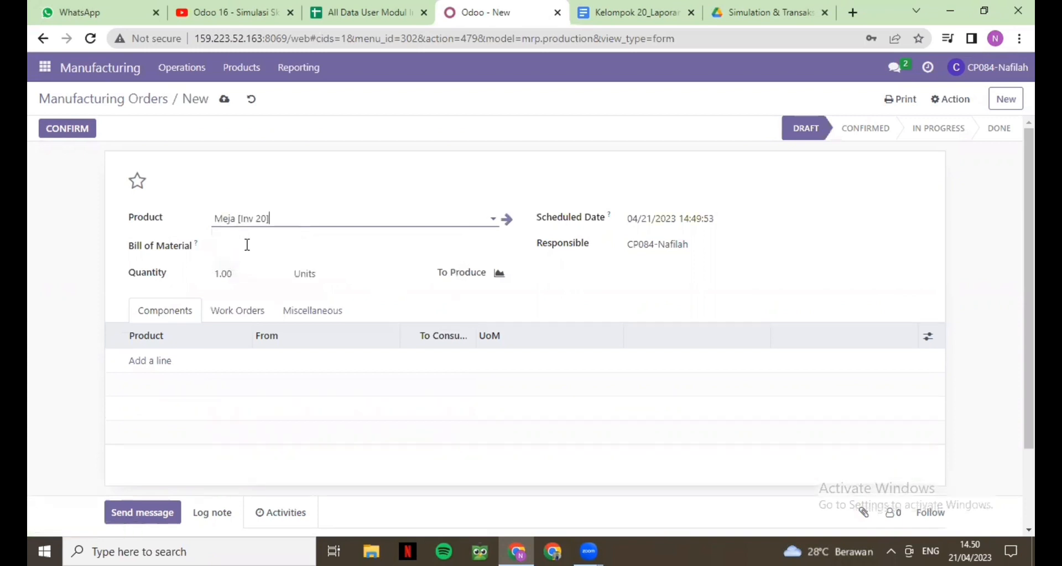
Start the first component line, checking the MO sheet for its name, and try to find the product as table 20
click(144, 368)
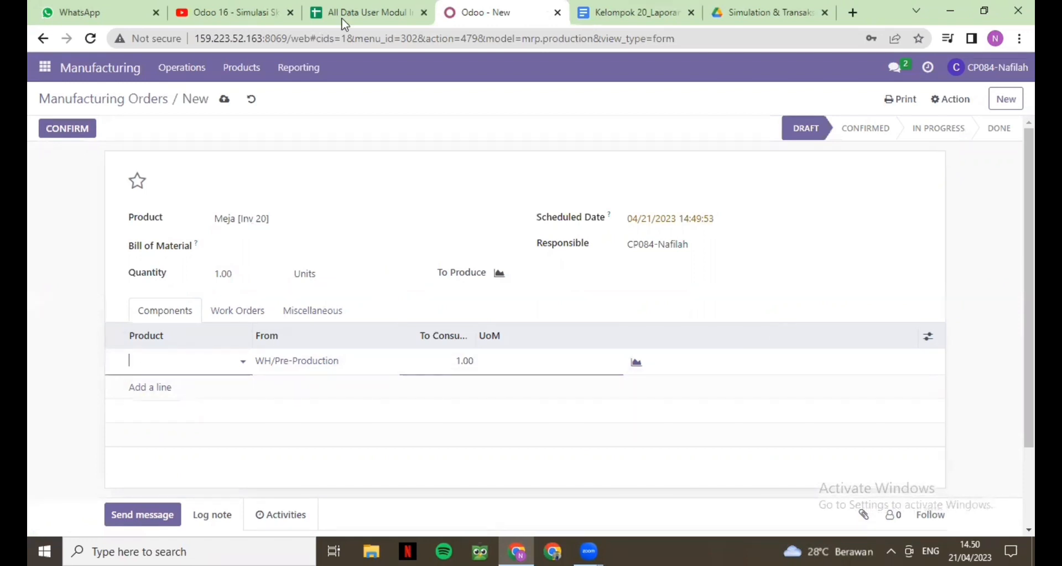
click(342, 20)
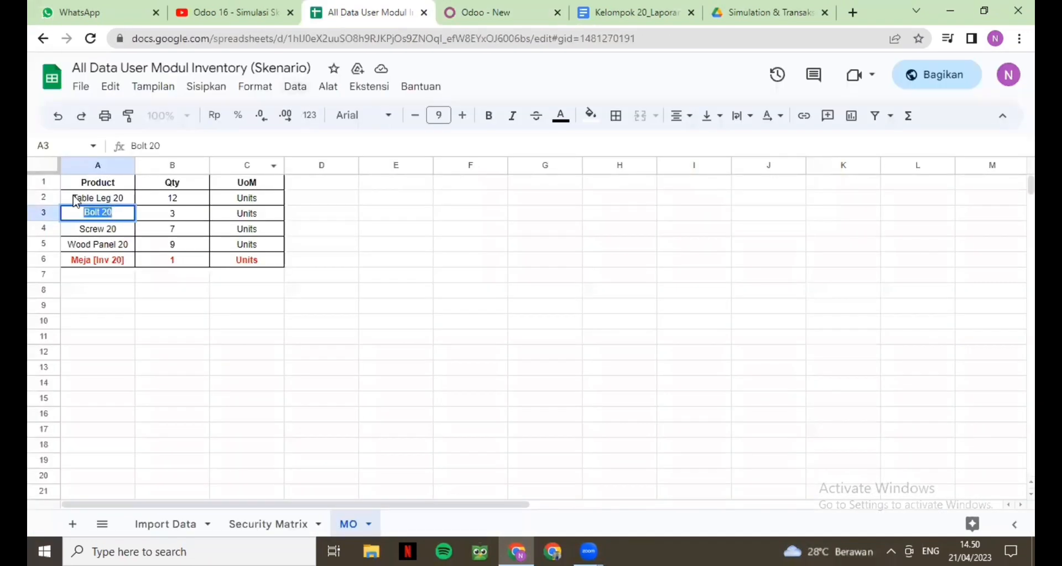
click(113, 277)
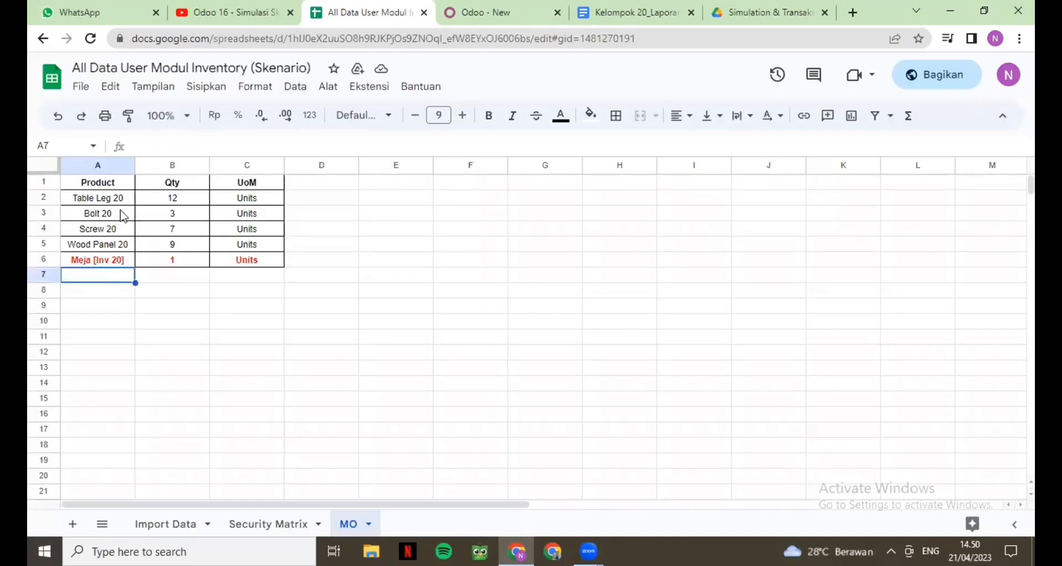
click(498, 10)
text(table)
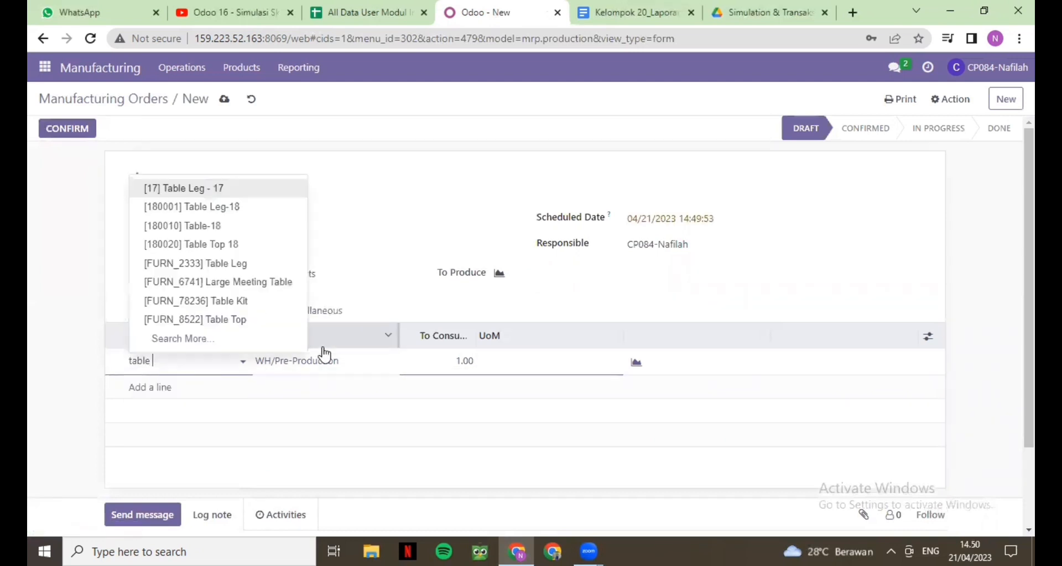
text( 20)
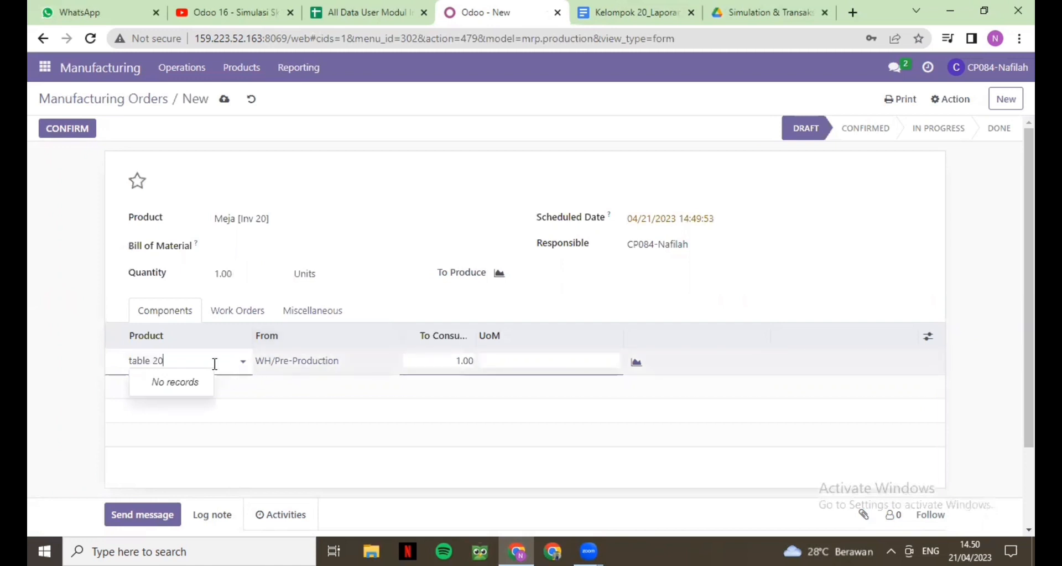
Copy the name Table Leg 20 from the MO sheet and use it to select the first component's product
click(339, 12)
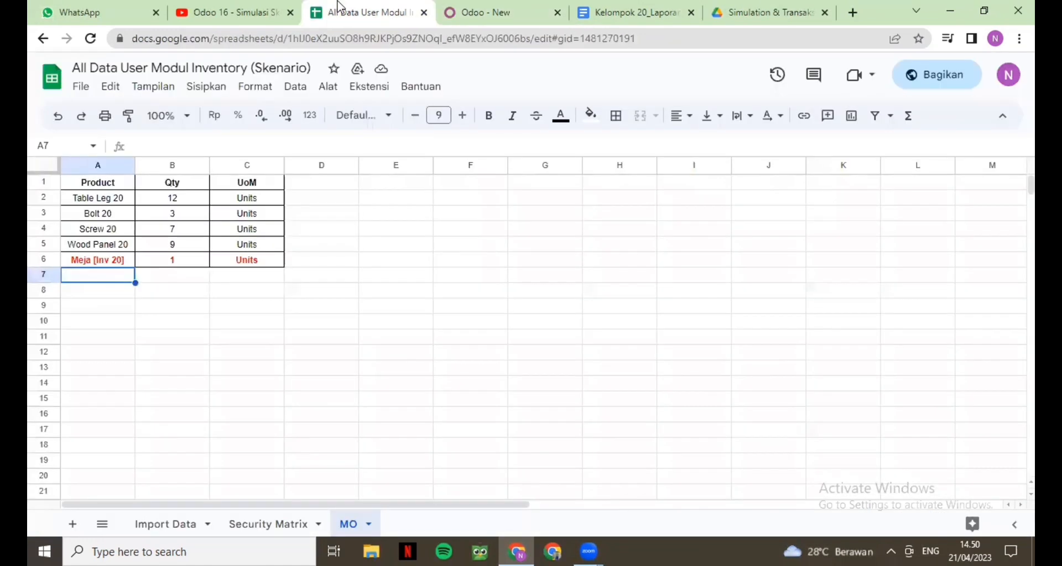
click(110, 201)
triple_click(110, 197)
right_click(110, 197)
click(150, 254)
click(520, 11)
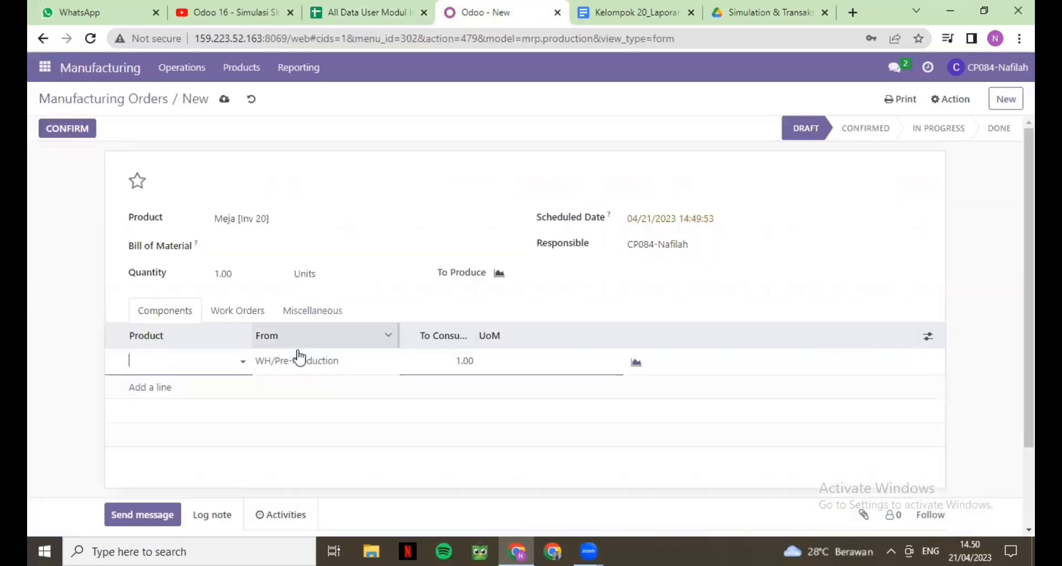
right_click(175, 362)
click(235, 244)
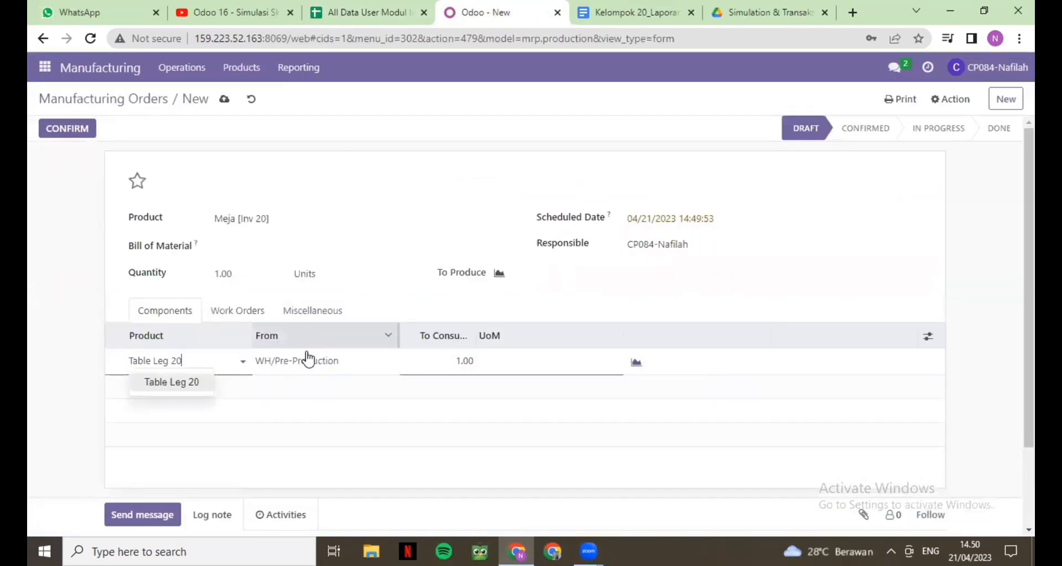
click(185, 387)
Add Bolt 20 as the second component, checking its name in the MO sheet
click(154, 389)
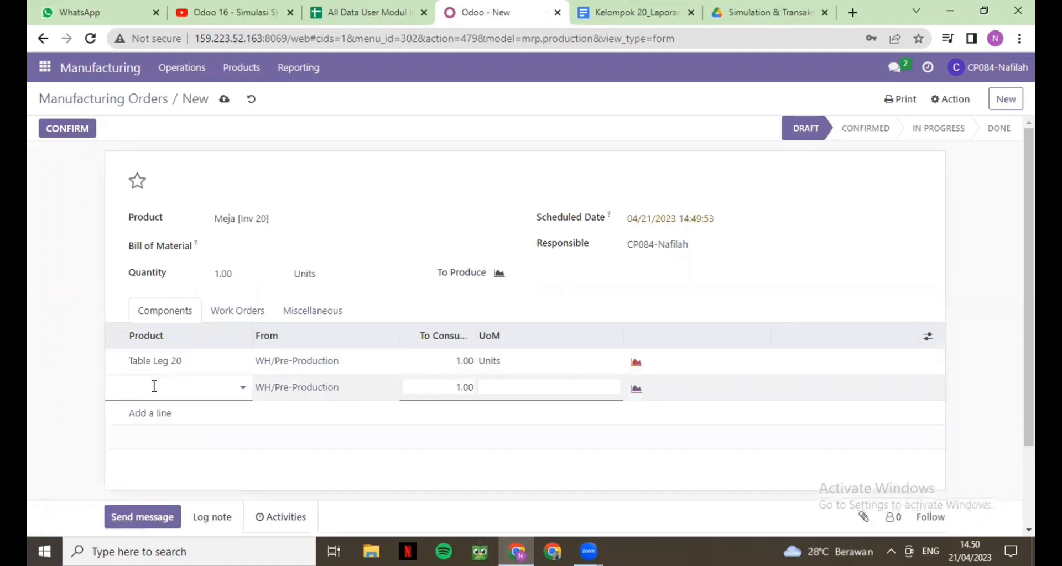
click(154, 387)
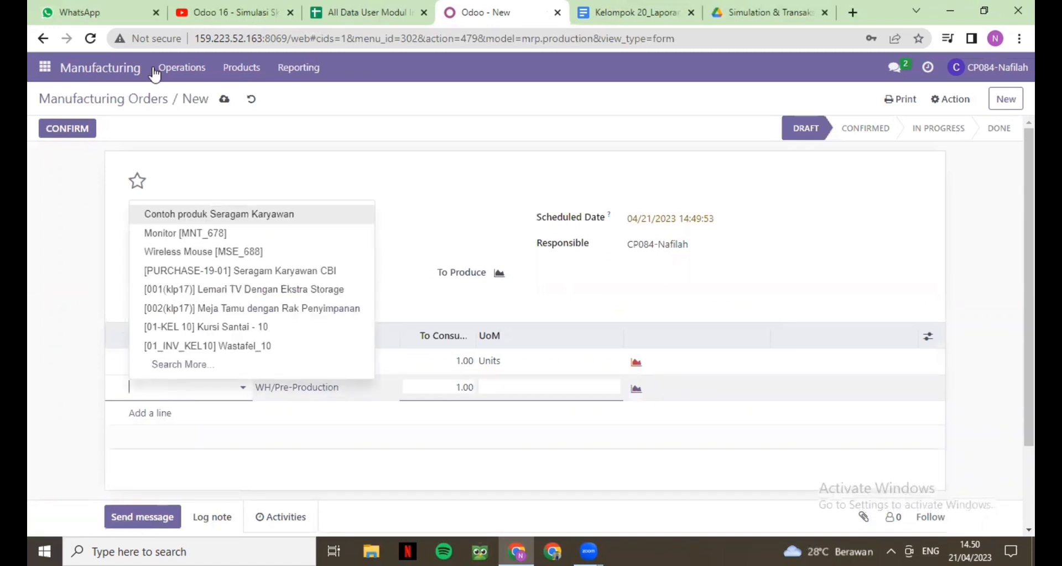
click(332, 12)
click(533, 11)
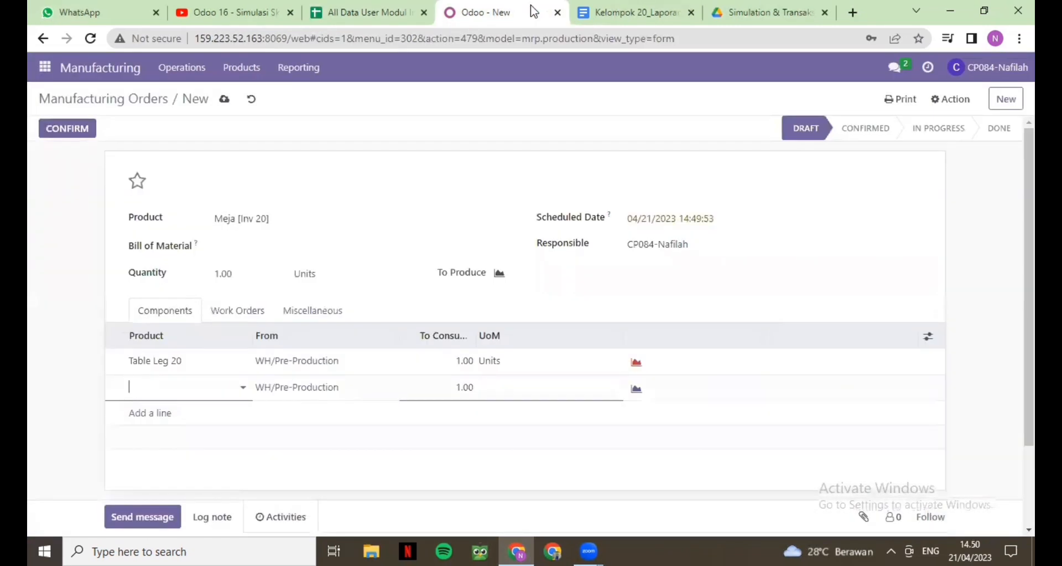
text(Bolt)
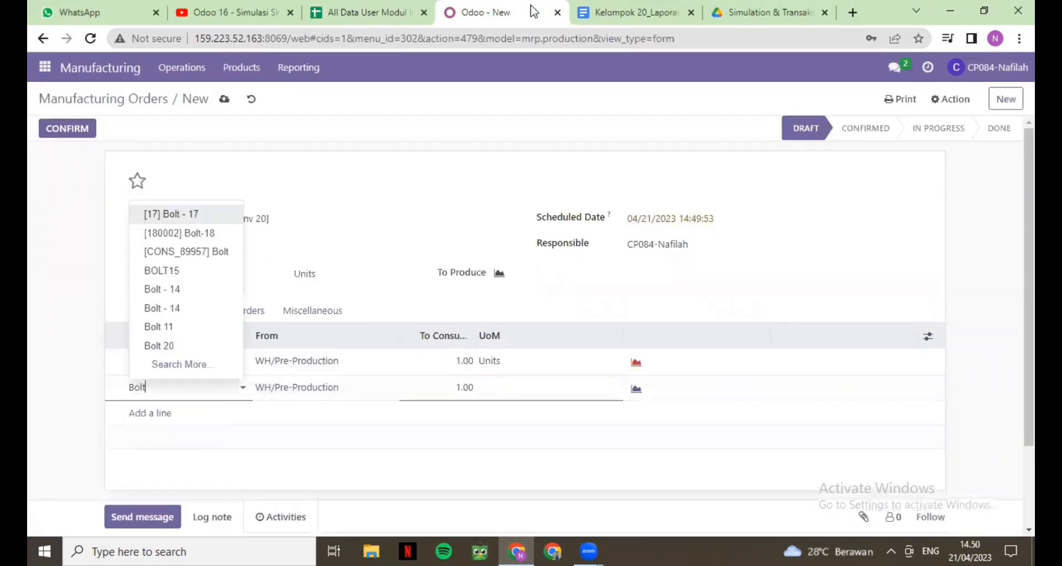
text( 20)
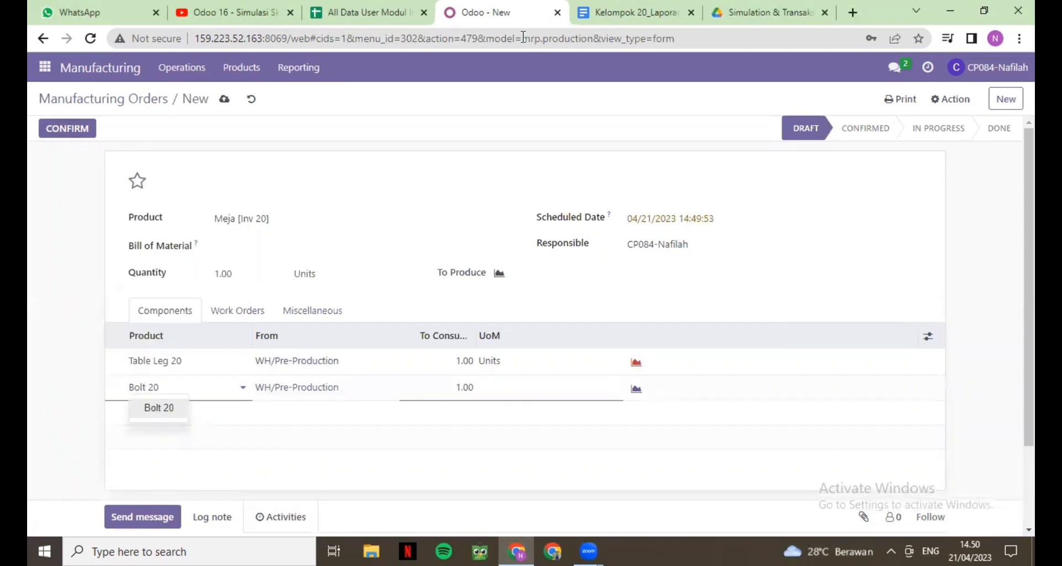
click(139, 410)
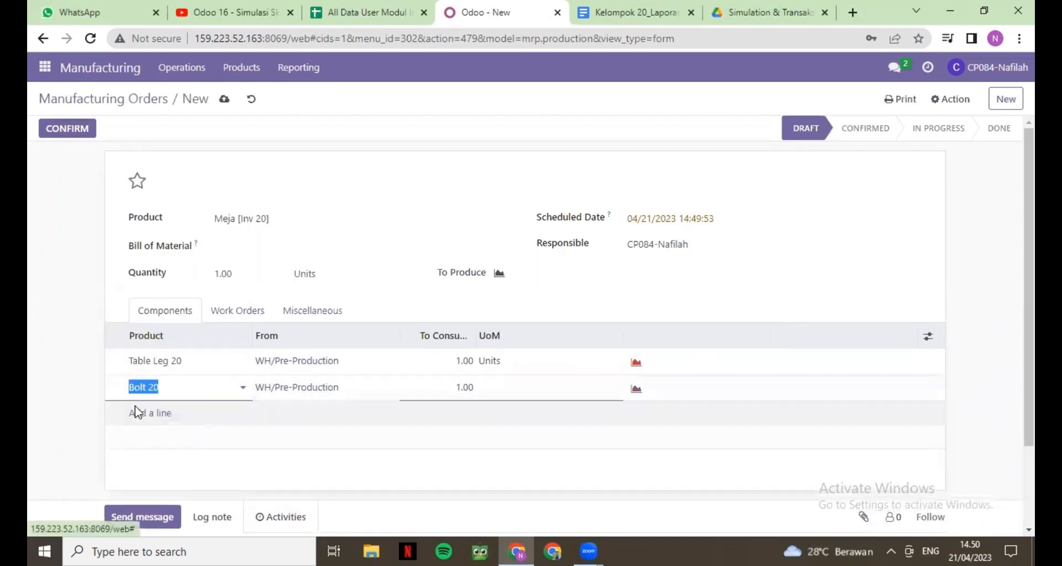
Add Screw 20 as the third component of the manufacturing order
click(140, 420)
text(Sc)
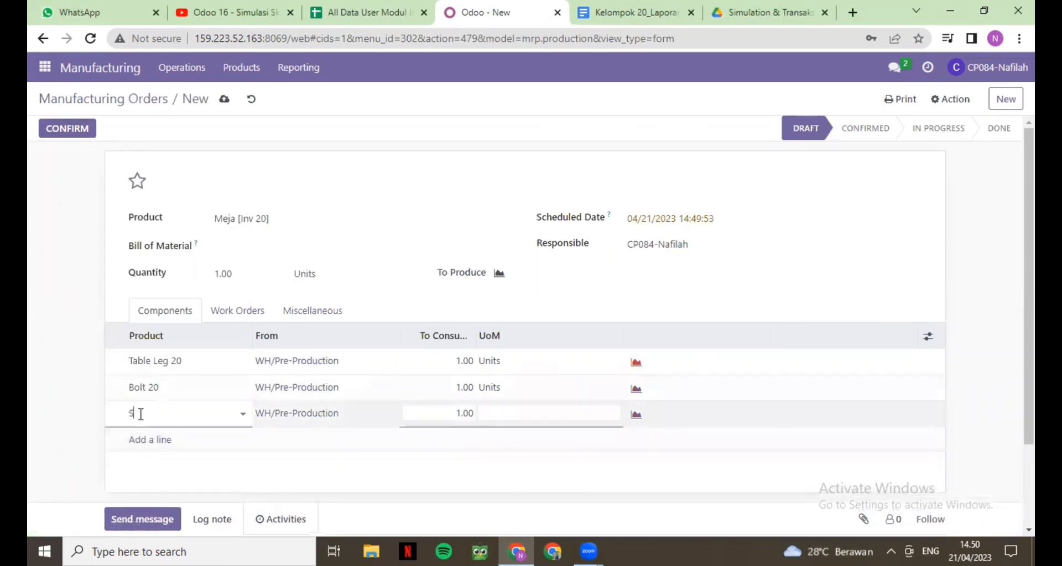
text(rew)
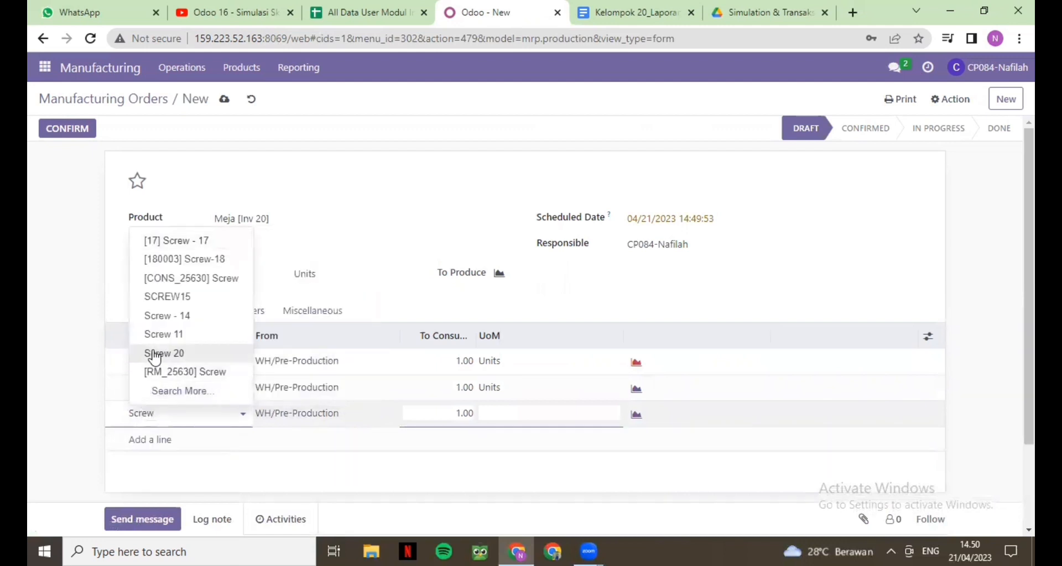
click(154, 355)
Add Wood Panel 20 as the fourth component of the manufacturing order
click(160, 445)
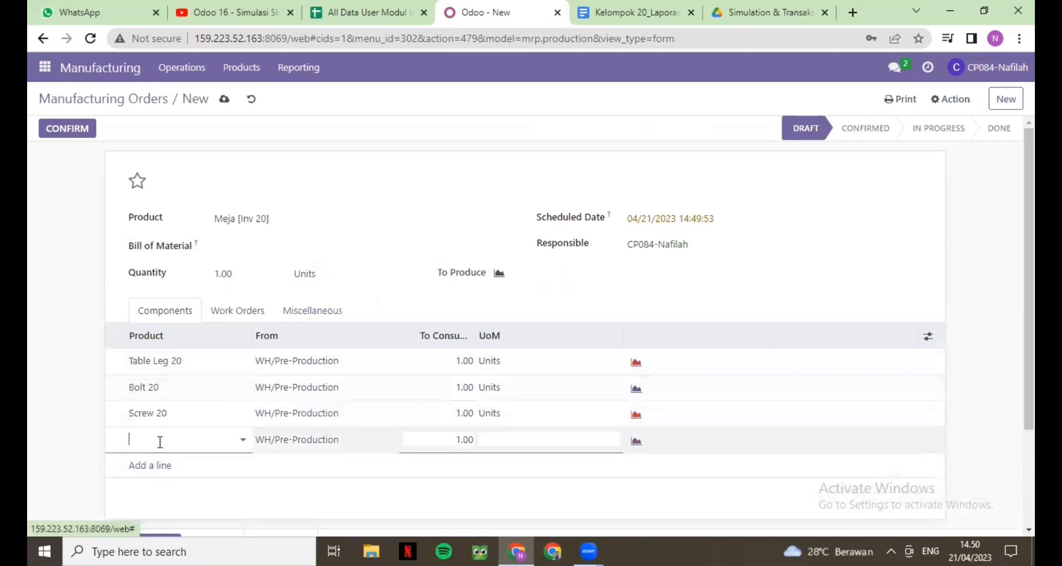
text(wood)
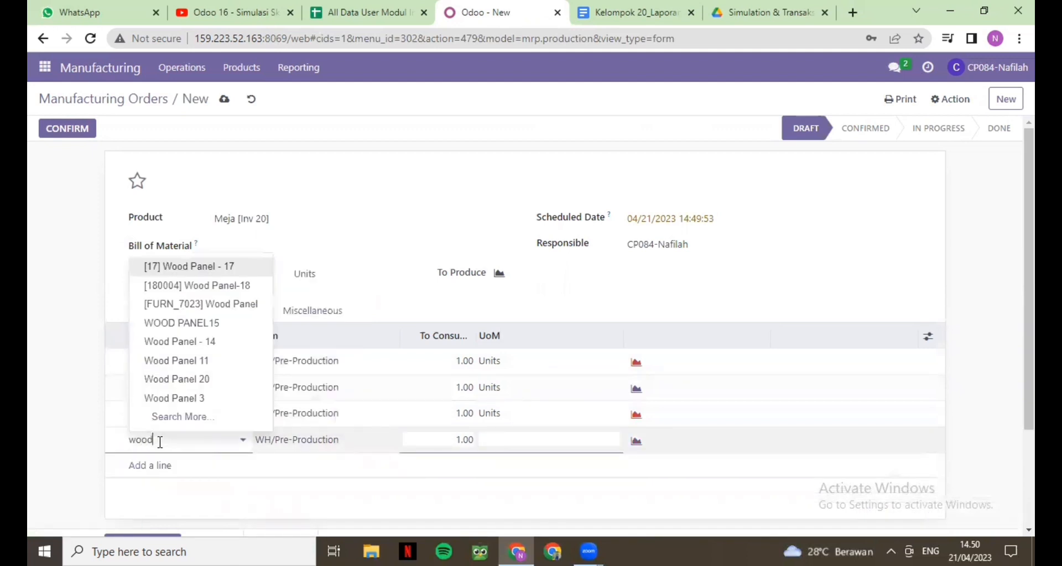
text(a)
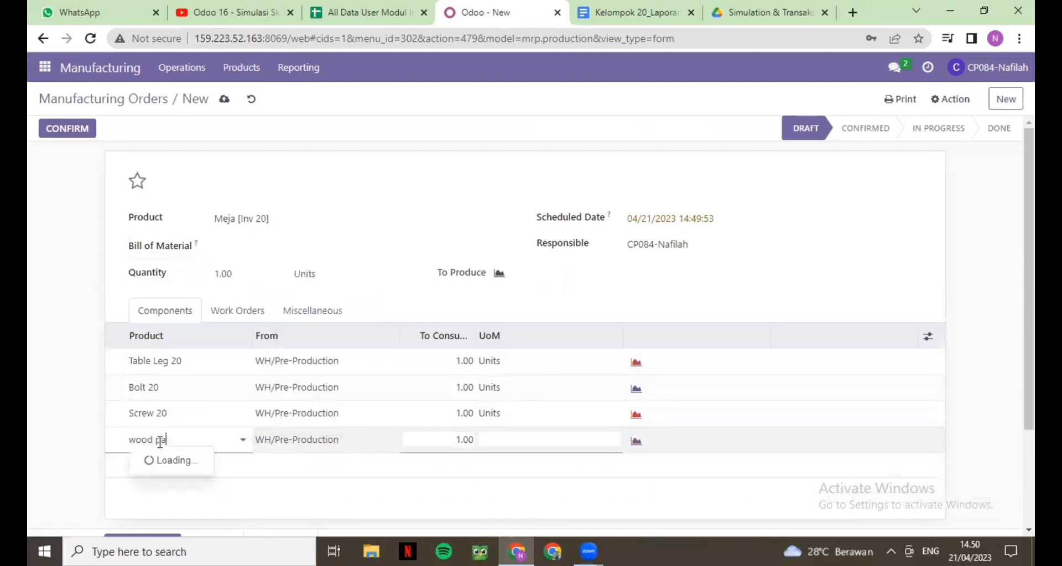
text(ne)
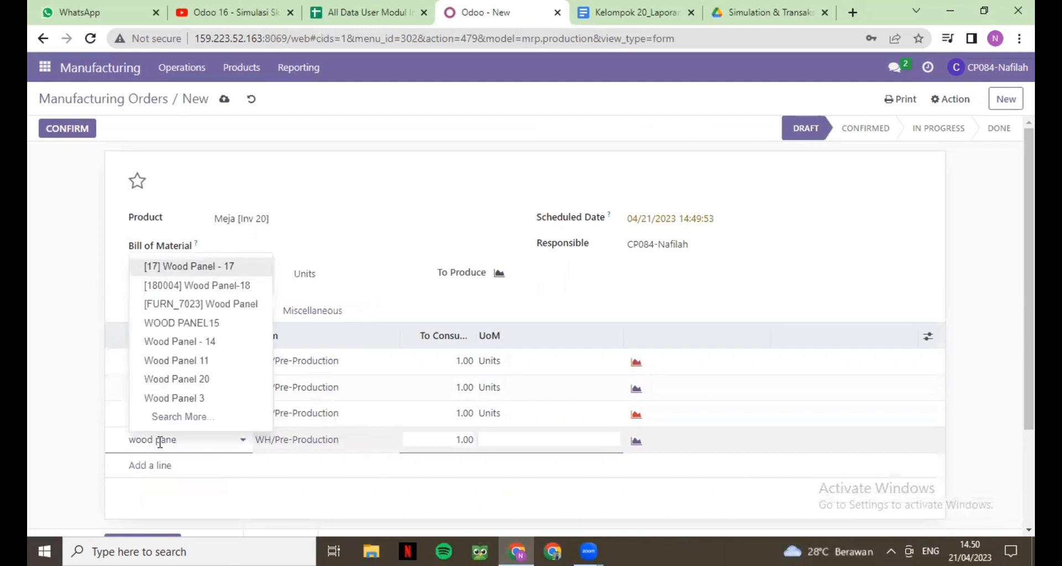
click(152, 379)
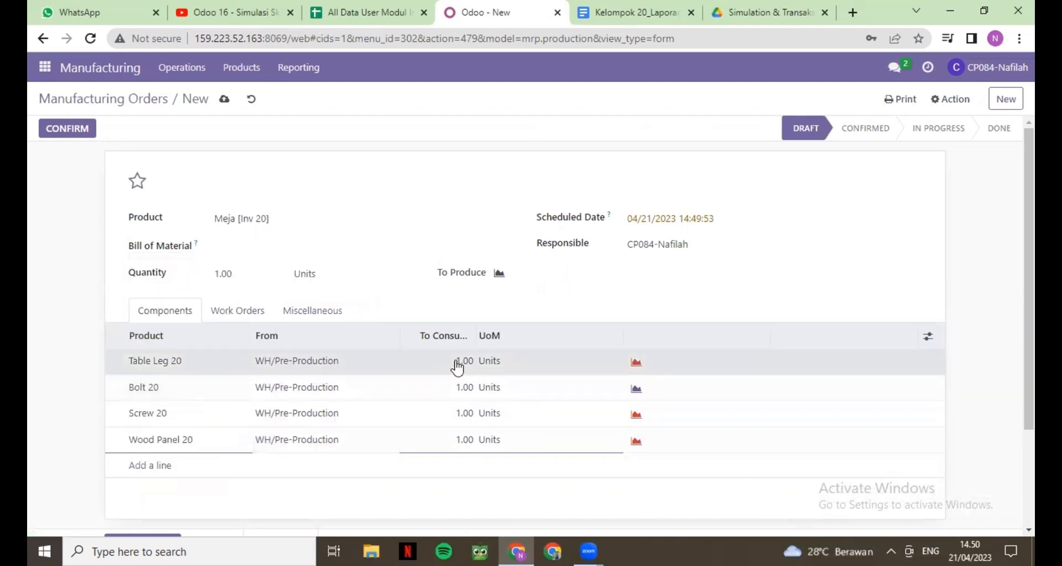
Set the quantity to consume to 12 for Table Leg 20 and 3 for Bolt 20, as listed in the MO sheet
click(457, 362)
text(1)
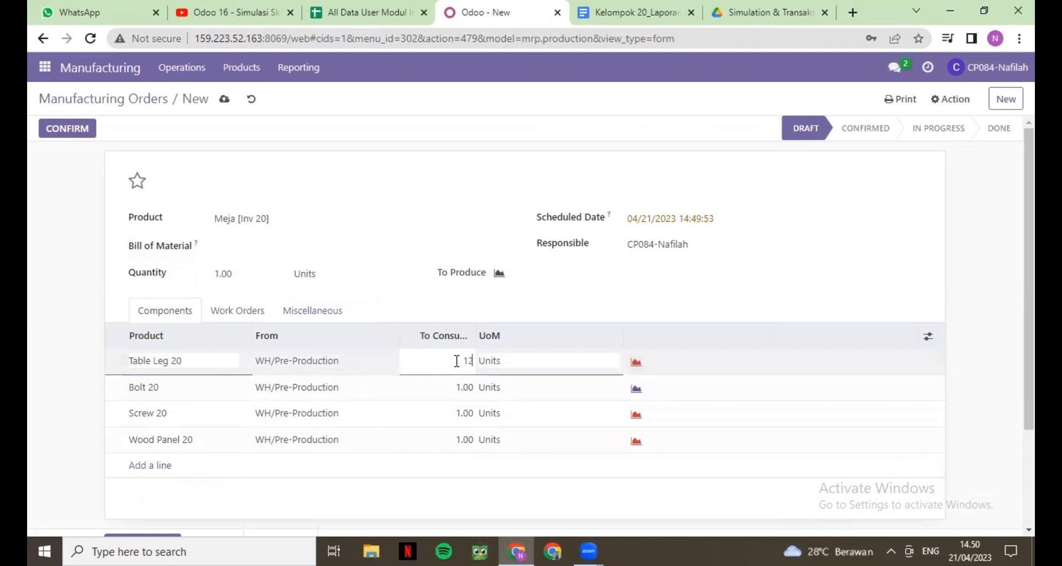
text(2)
click(468, 387)
click(387, 9)
click(473, 10)
text(3)
Set the quantity to consume to 7 for Screw 20 and 9 for Wood Panel 20
click(465, 413)
text(7)
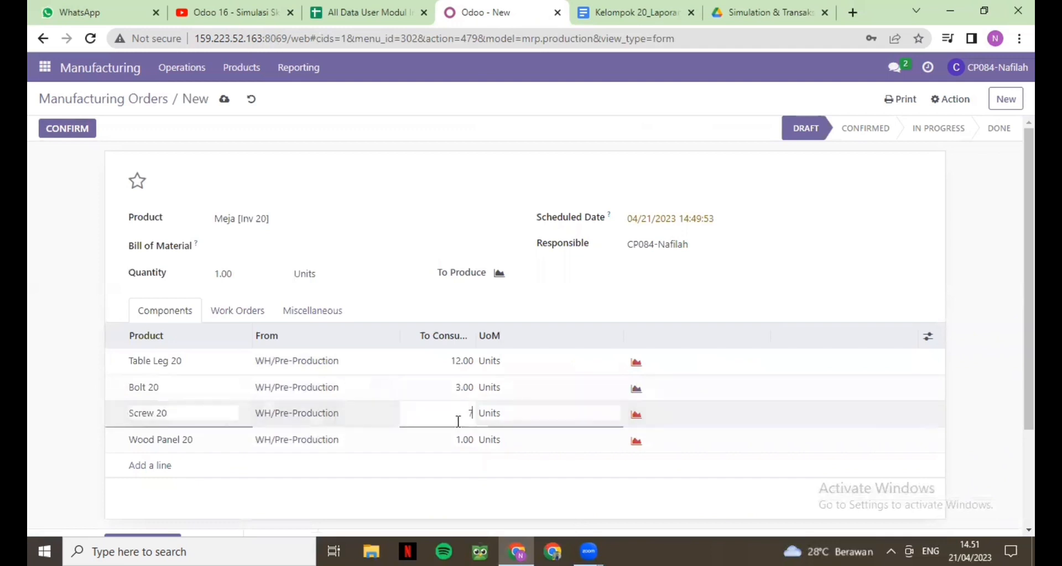
click(464, 442)
text(9)
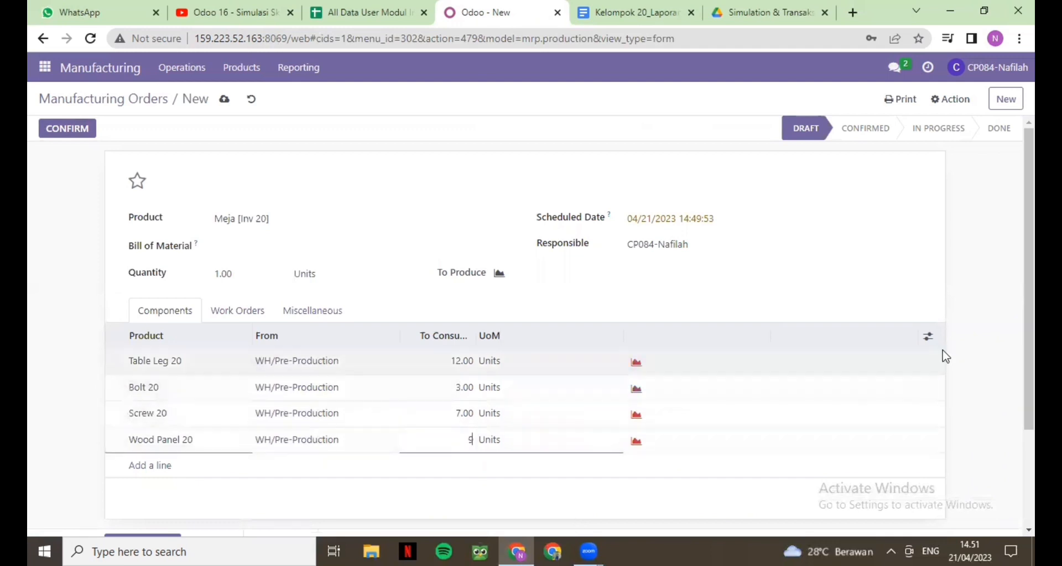
click(993, 338)
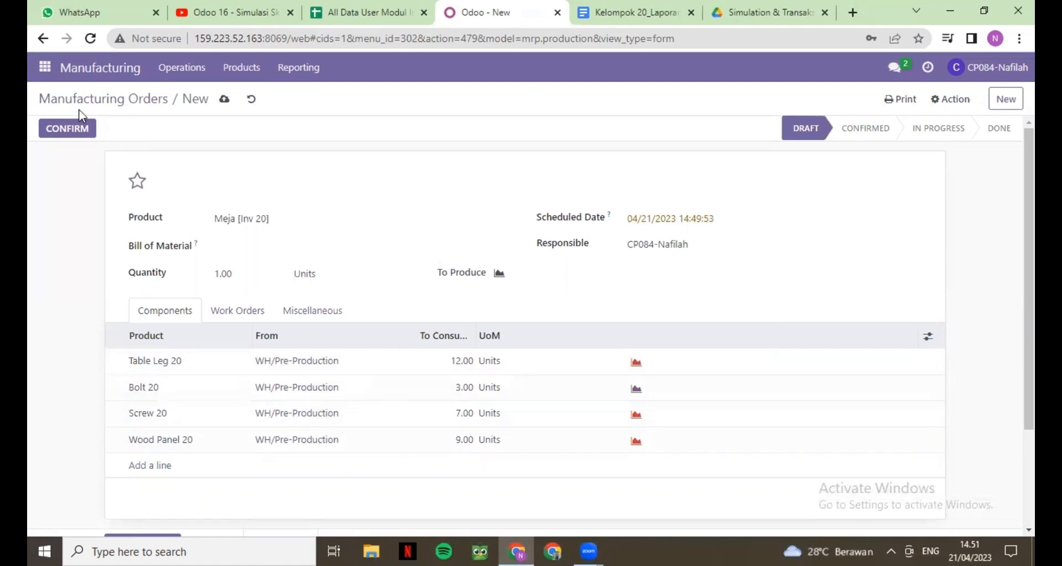
Review the four component lines and confirm the Meja [Inv 20] manufacturing order
scroll(404, 349, down, 2)
scroll(177, 394, up, 2)
click(81, 130)
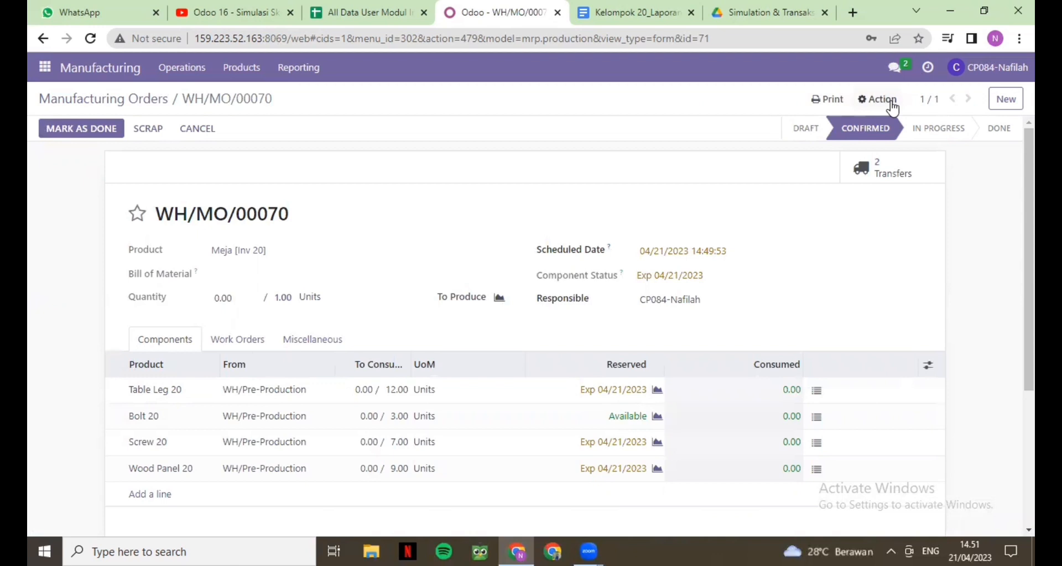
Duplicate the confirmed Meja [Inv 20] manufacturing order twice
click(893, 107)
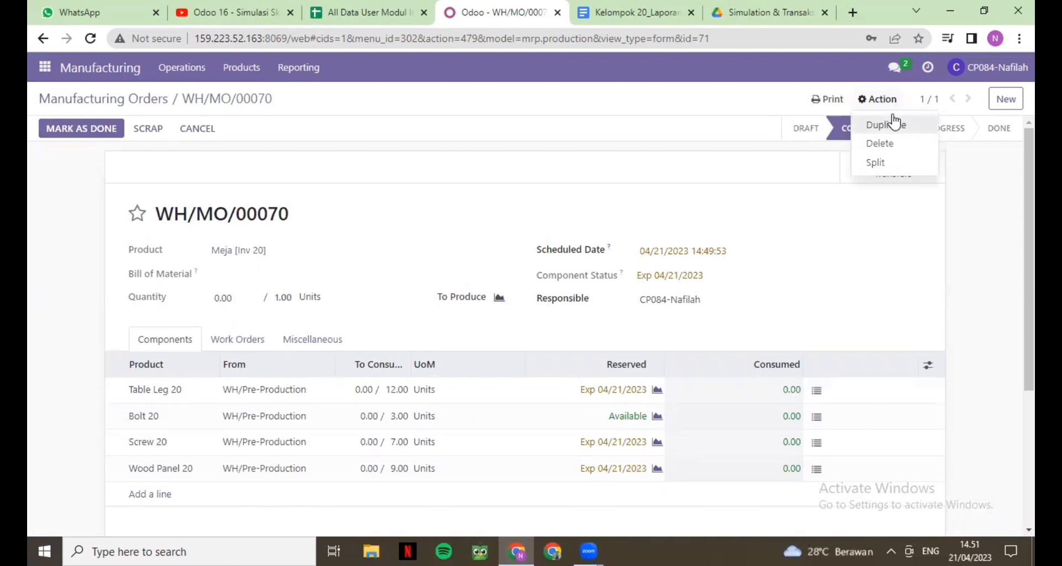
click(893, 122)
click(885, 103)
click(885, 124)
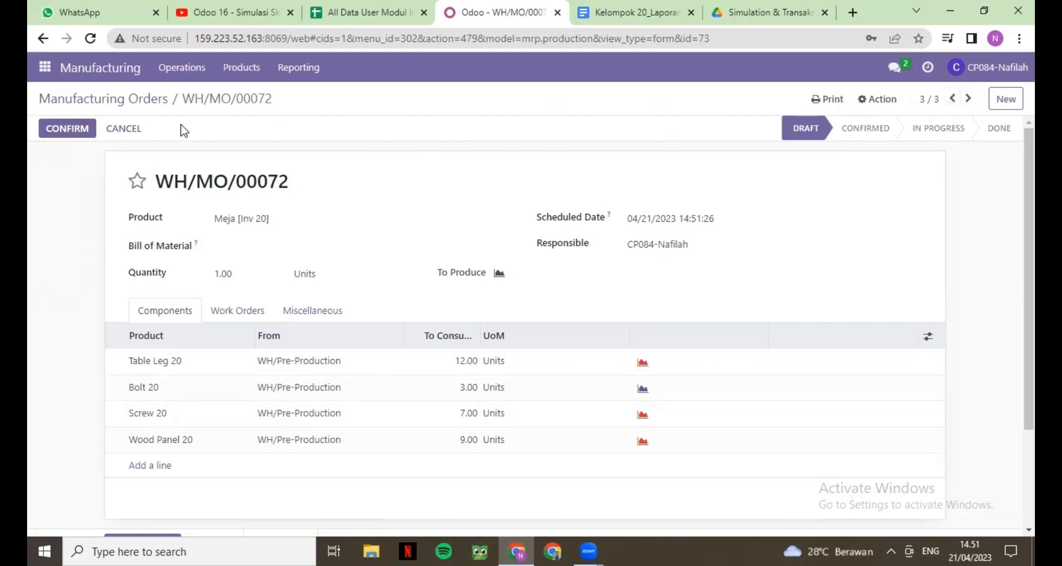
Confirm the second duplicate of the manufacturing order and go back through the orders before it
click(55, 131)
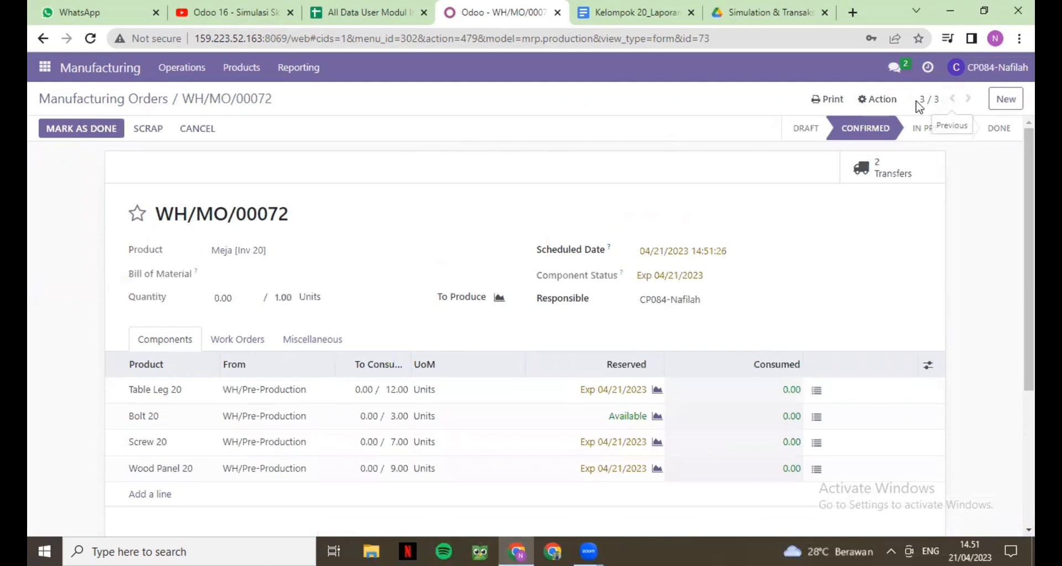
click(952, 105)
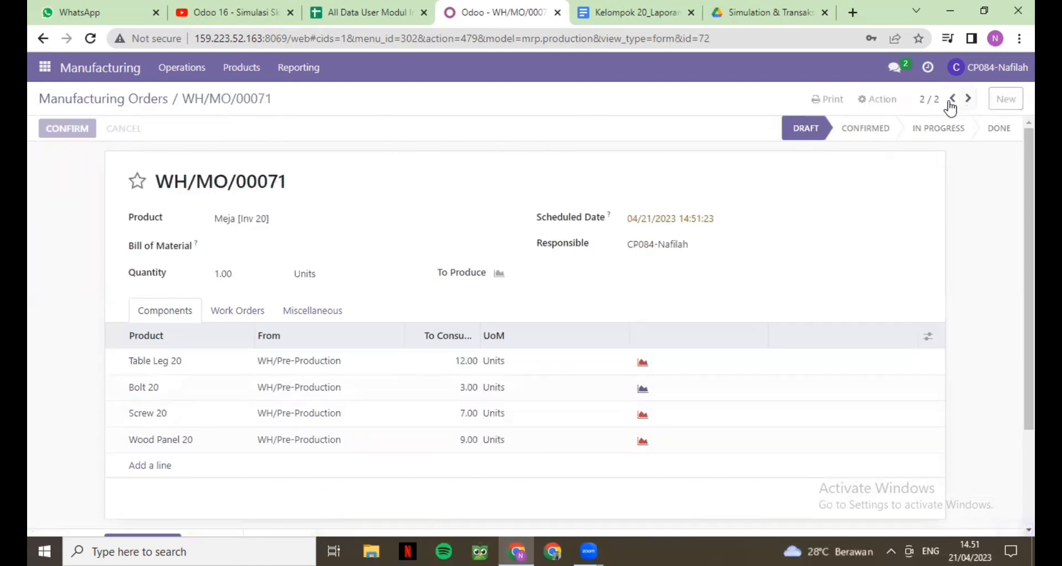
click(953, 100)
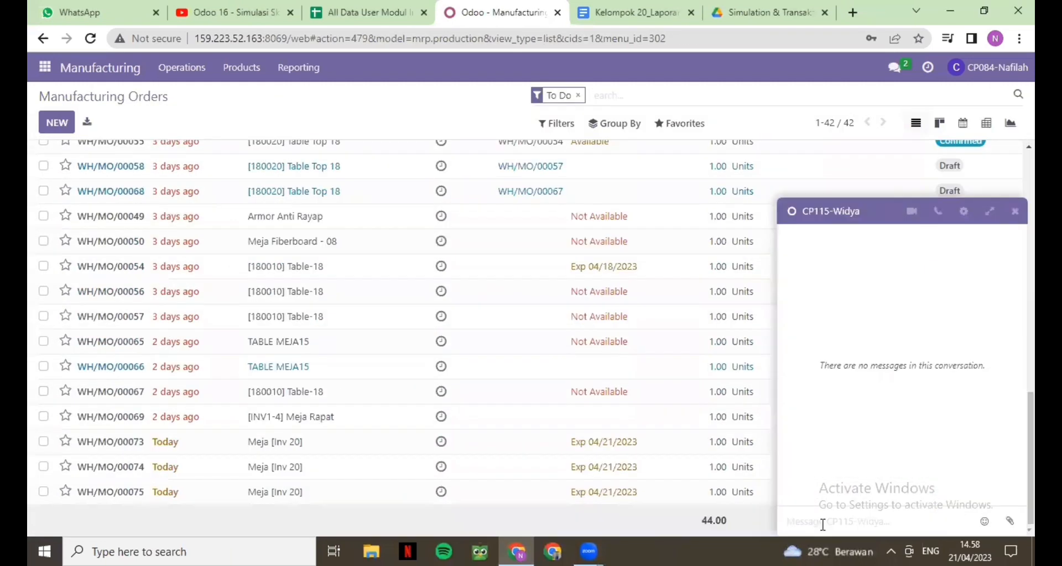
Write "Mohon periksa dokumen WH/MO/00073 - WH/MO/00075" in the open chat with the inventory staff member
text(MOn)
key(BackSpace)
key(BackSpace)
text(ohon periksa dokumen )
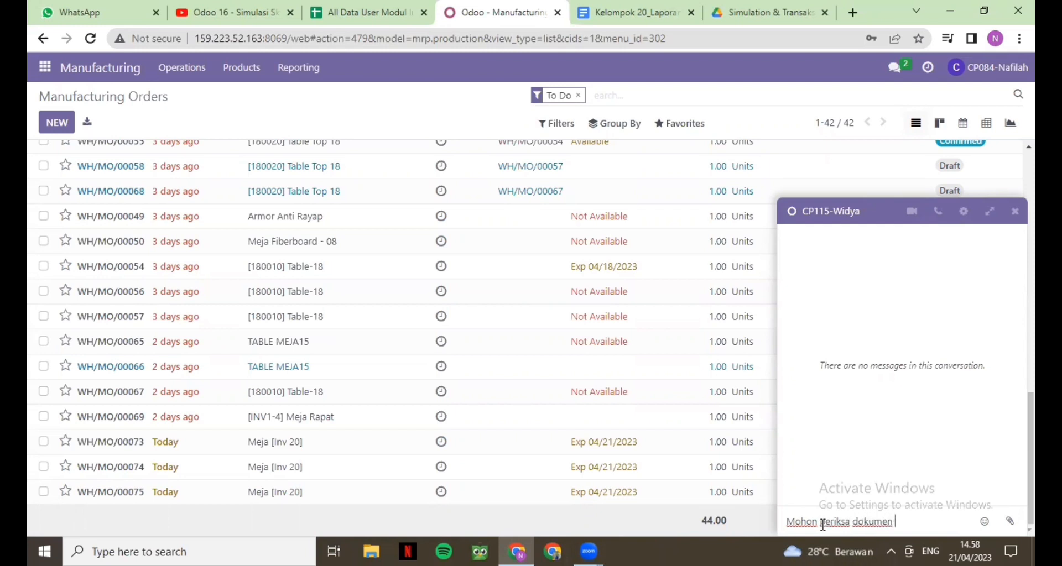
text(WH/MO/00073 -)
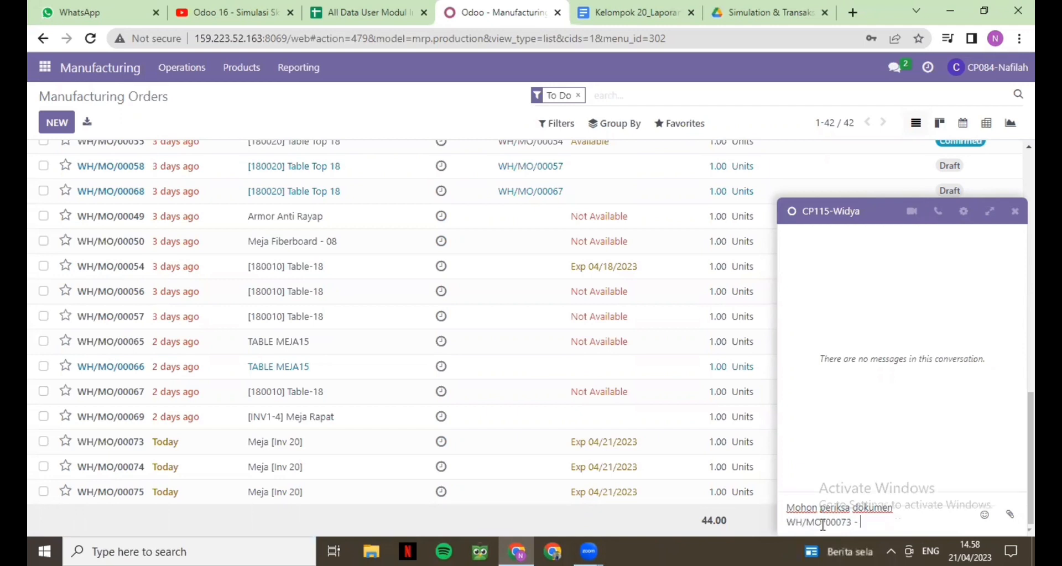
drag(786, 523, 850, 524)
key(ctrl+c)
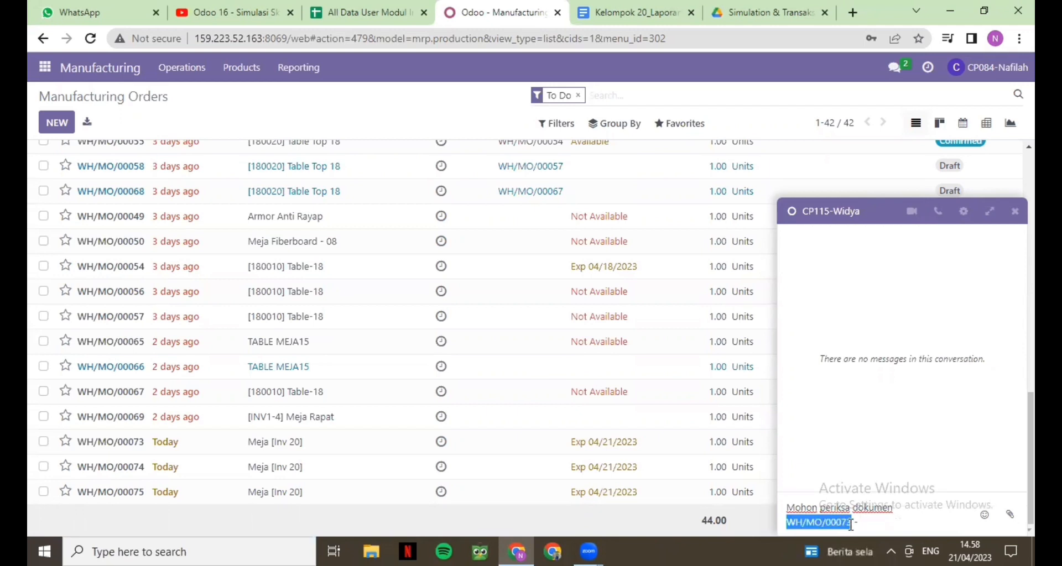
click(850, 524)
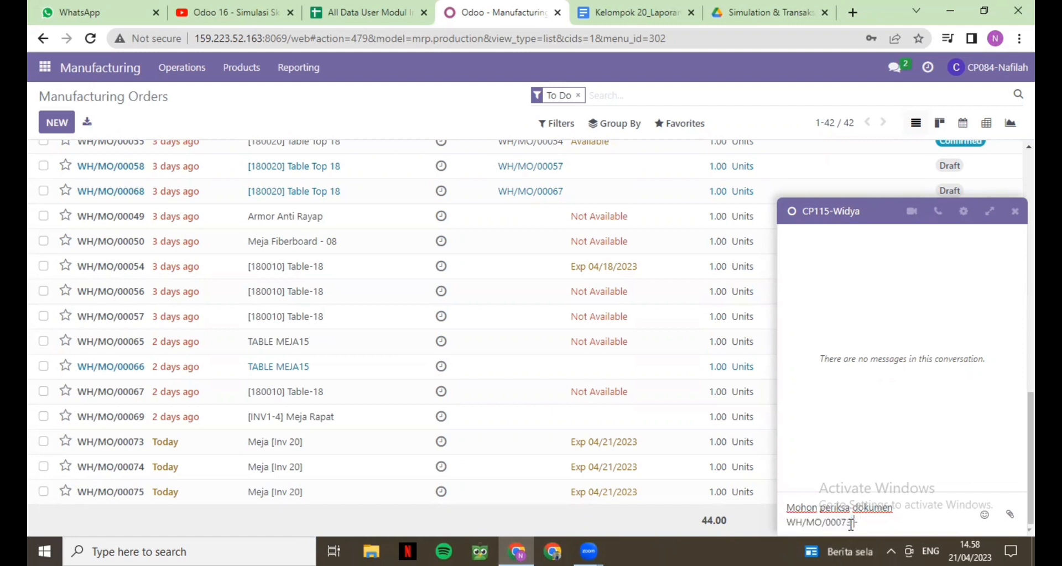
key(ctrl+v)
text(5)
Complete the chat message with ". Apakah sudah masuk kedalam internal transfer?" and send it
text(. Apakah sudah)
text( masuk k)
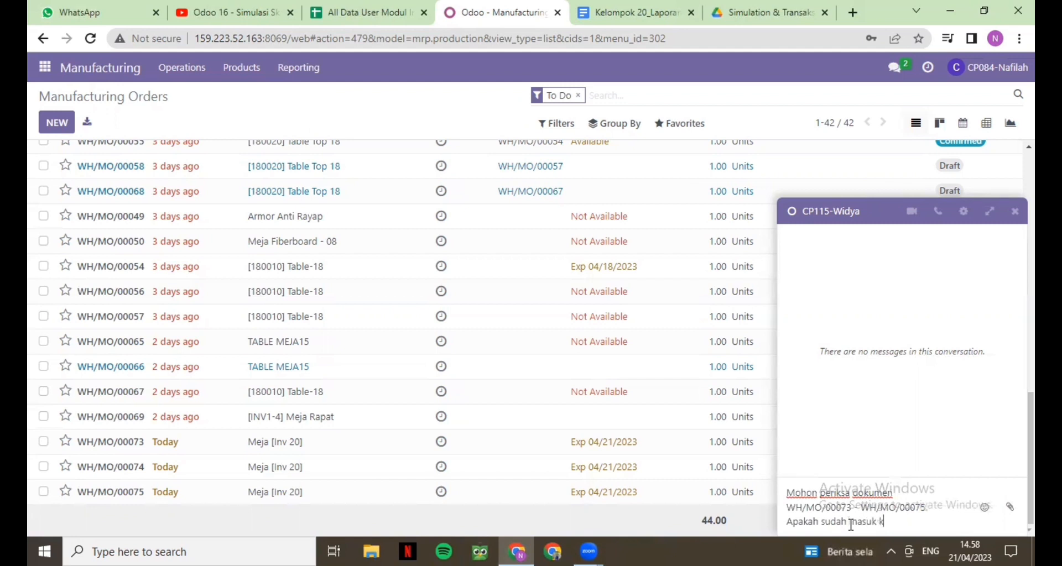
text(edalam intem)
text(al transf)
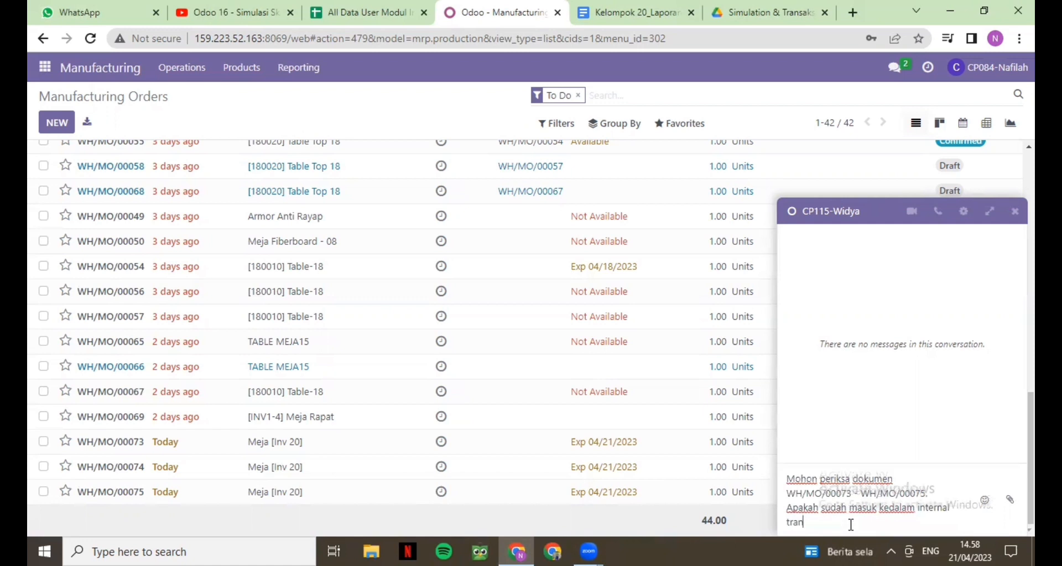
text(er?)
key(Return)
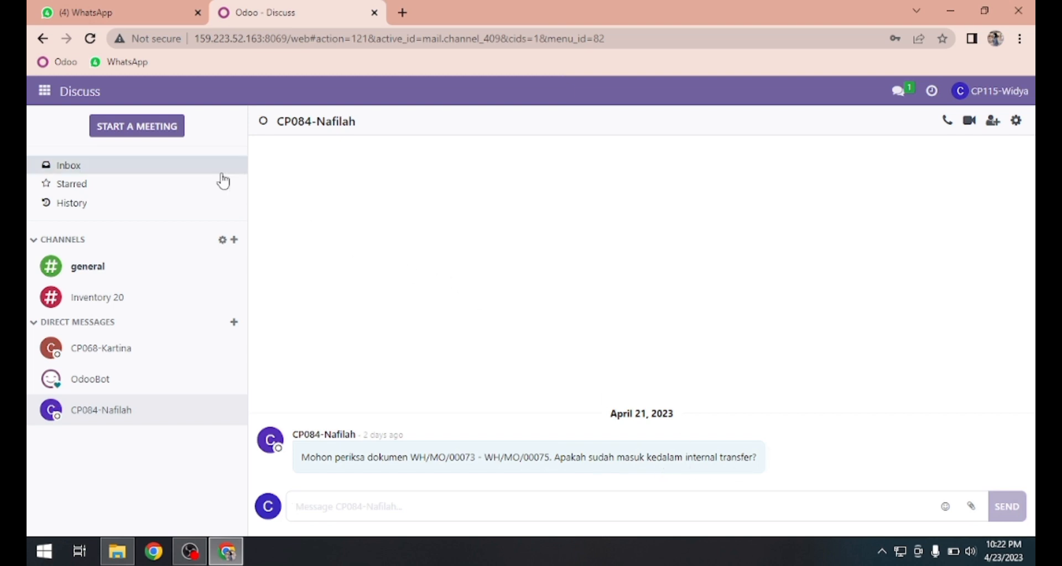
Open YourCompany's internal transfers to process in the Inventory app
click(41, 89)
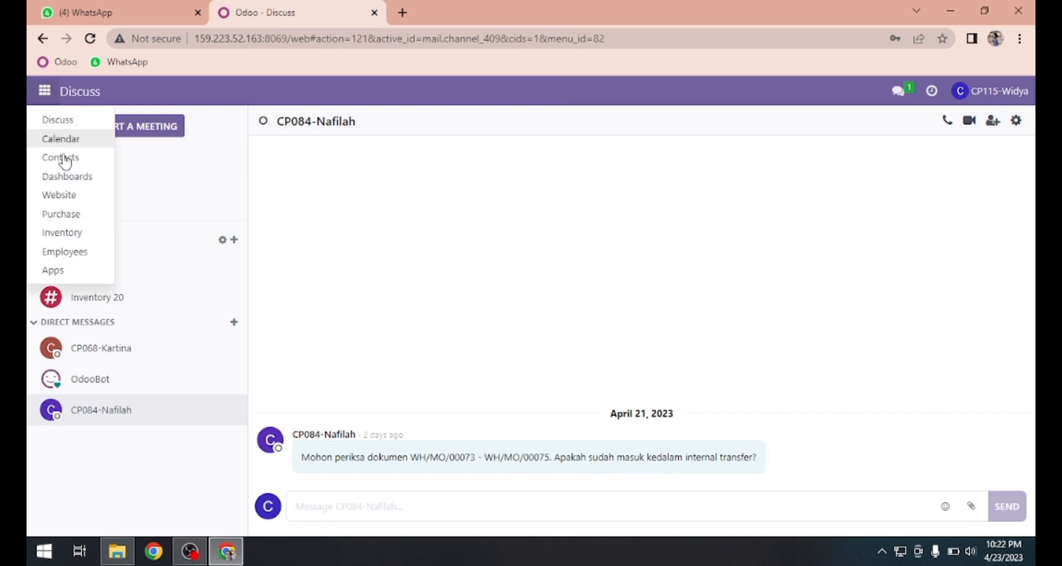
click(76, 235)
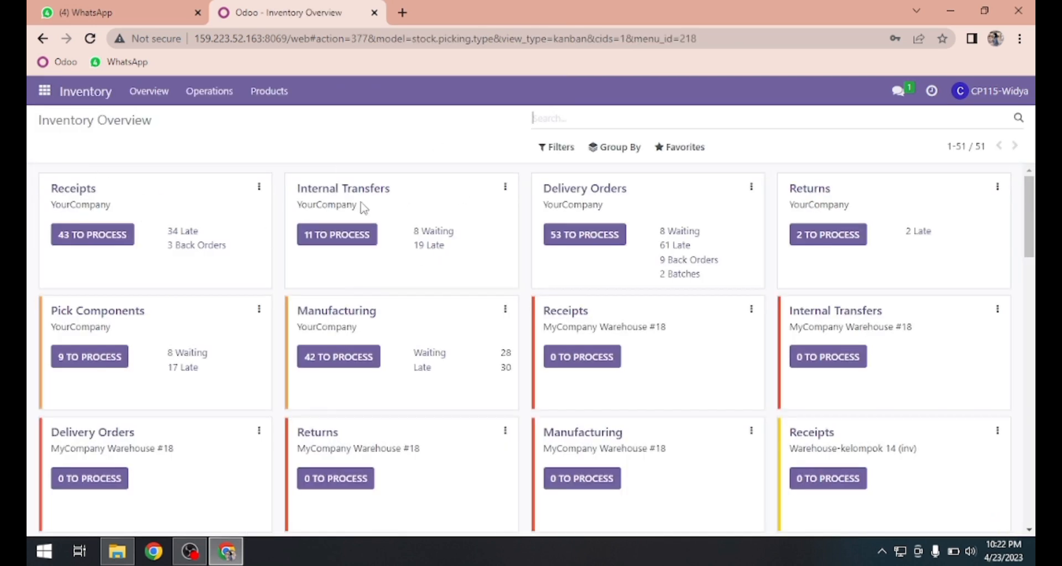
click(355, 236)
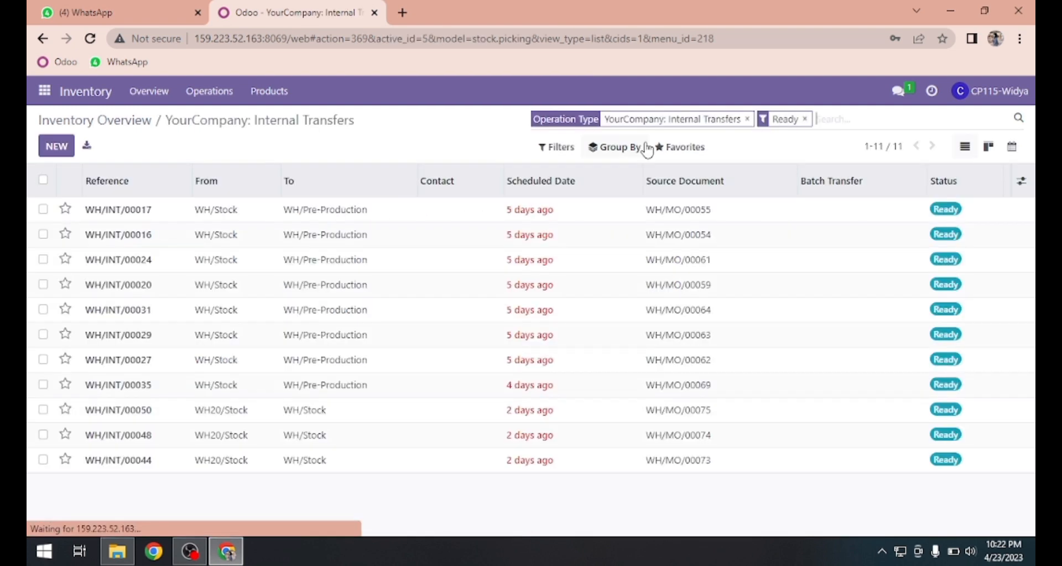
Group the internal transfers by status and expand the Ready group to look for the requested manufacturing documents
click(618, 156)
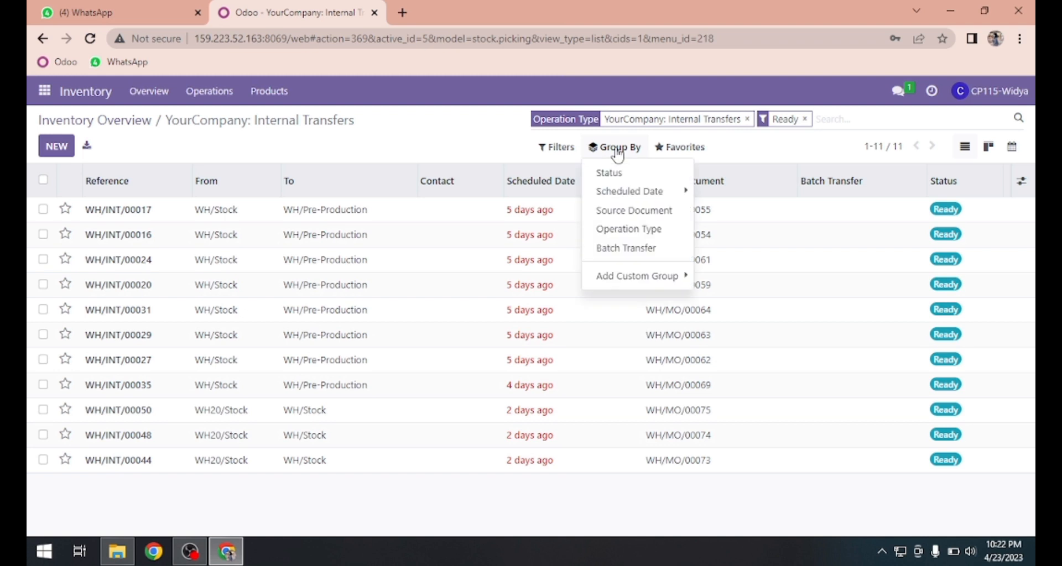
click(611, 173)
click(548, 150)
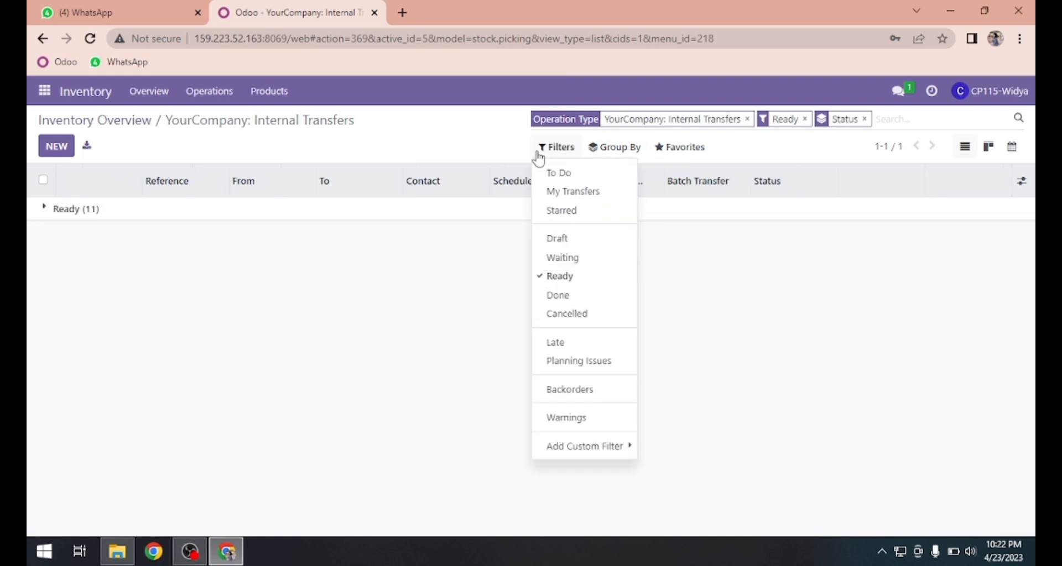
click(492, 143)
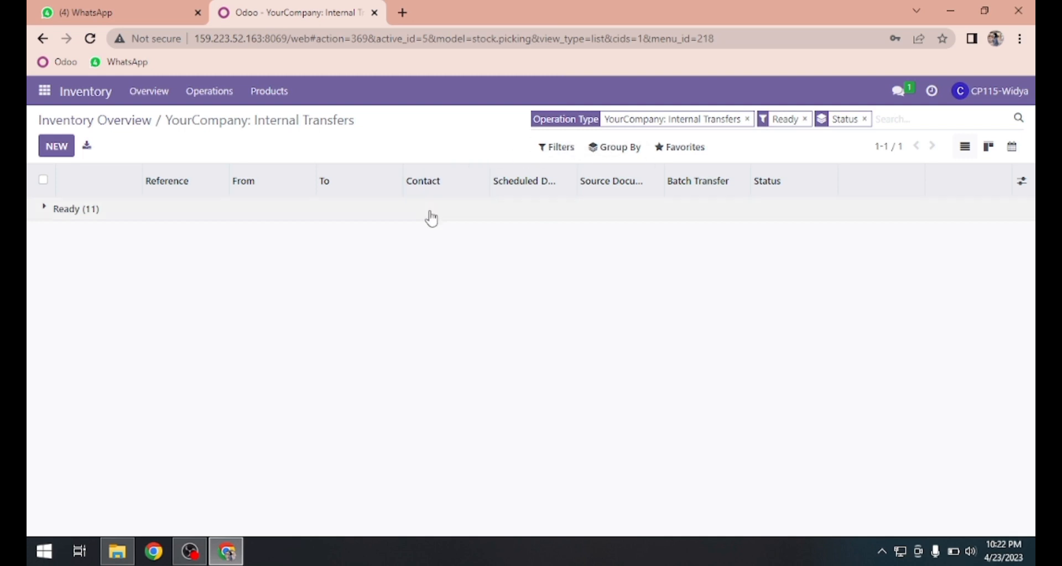
click(56, 219)
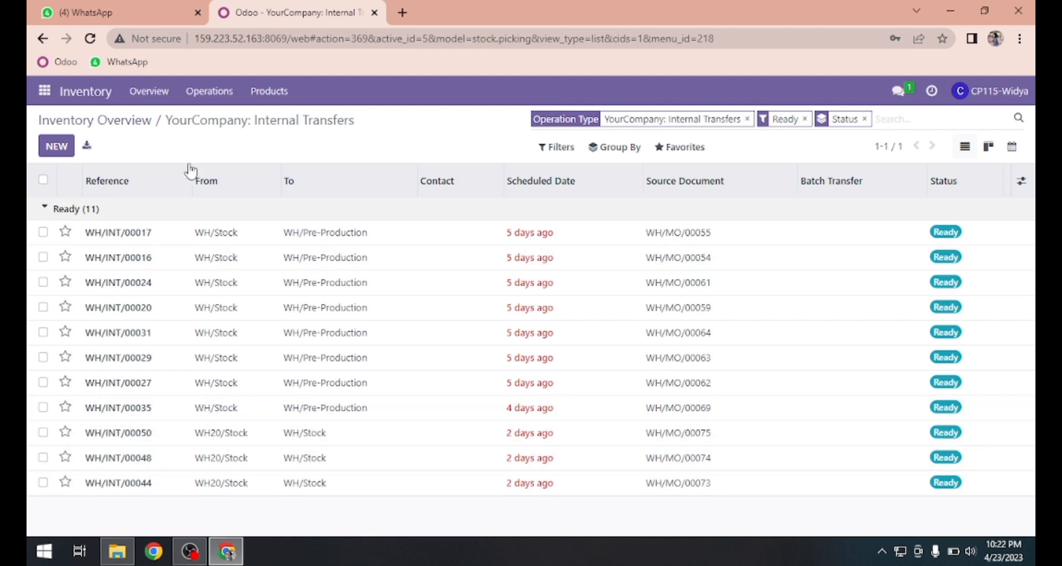
Draft "mohon validate dokumen dengan kode" with the transfer list screenshot attached in the Discuss direct conversation with the inventory supervisor
click(45, 94)
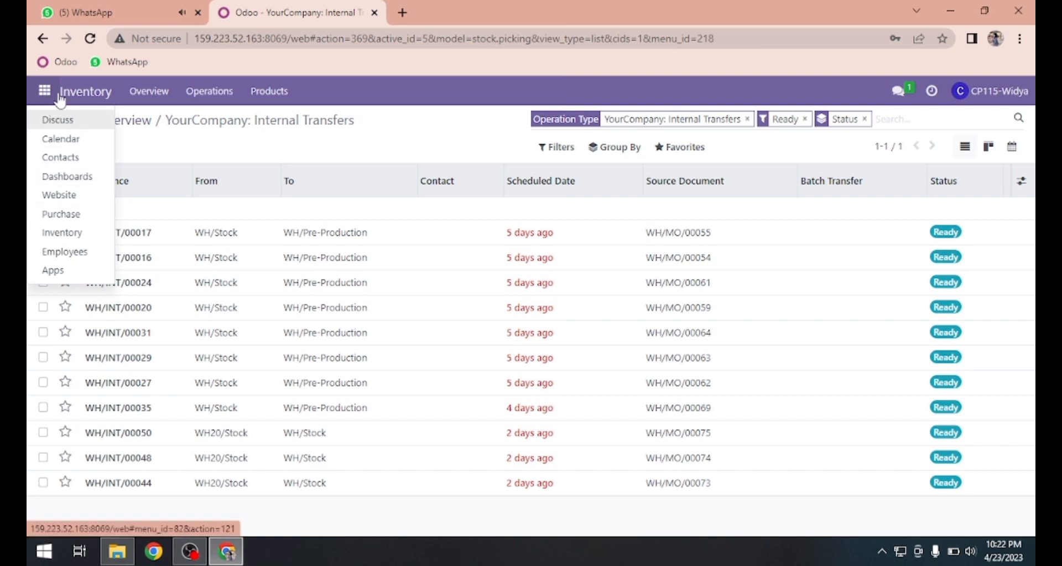
click(67, 118)
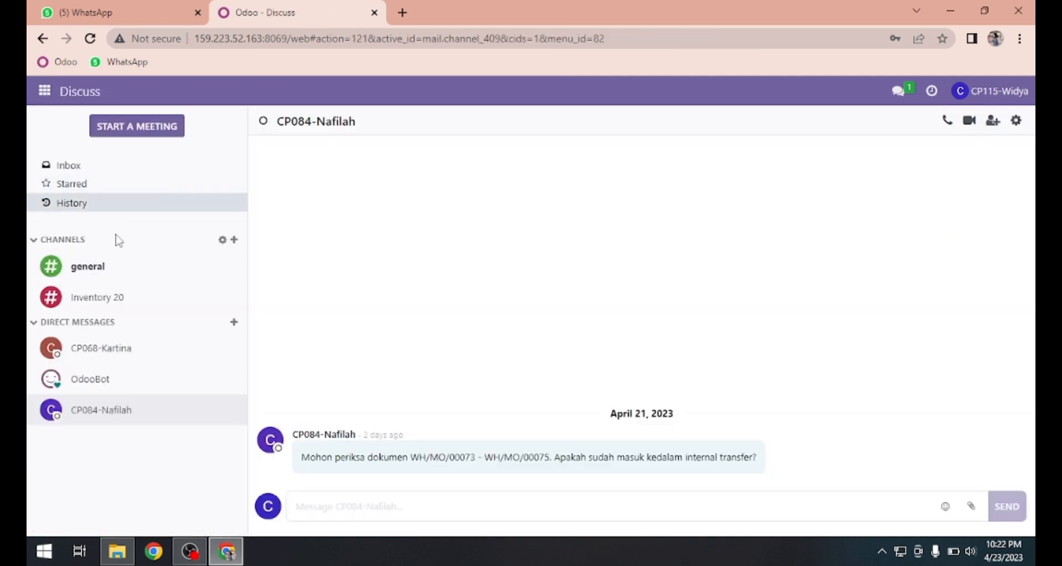
click(202, 362)
click(337, 501)
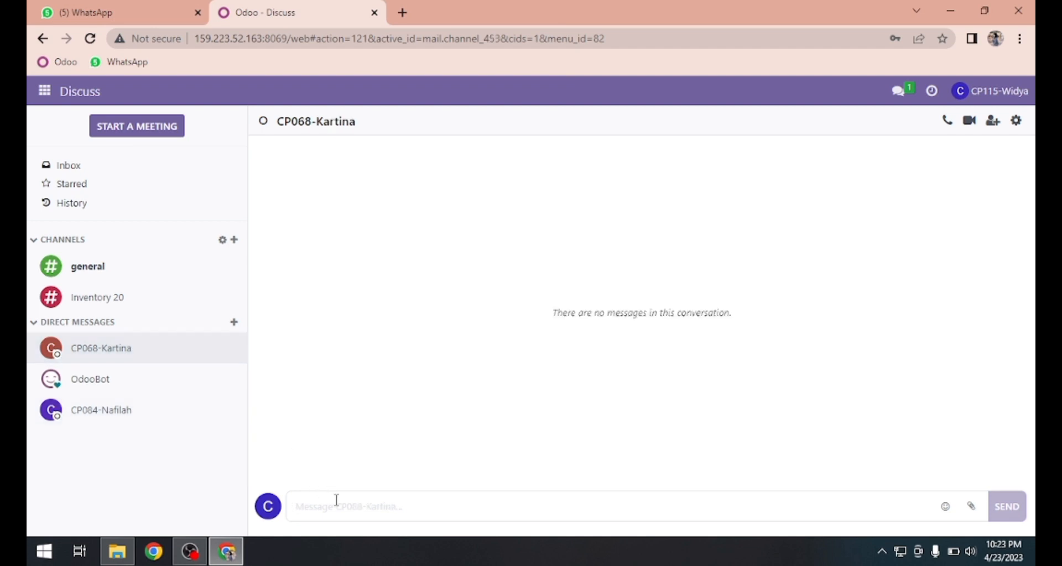
text(v)
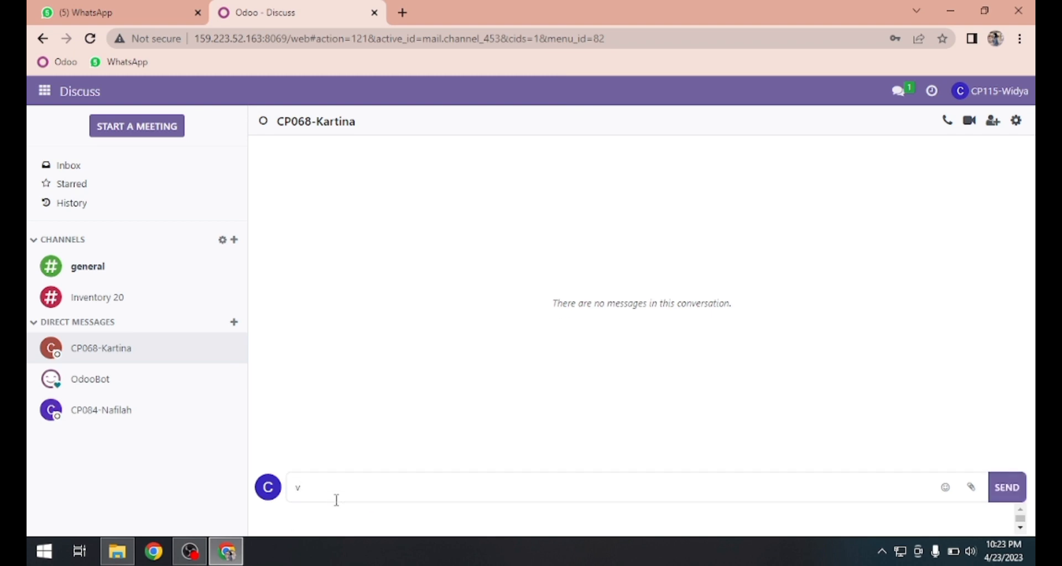
key(BackSpace)
text(mohon validate)
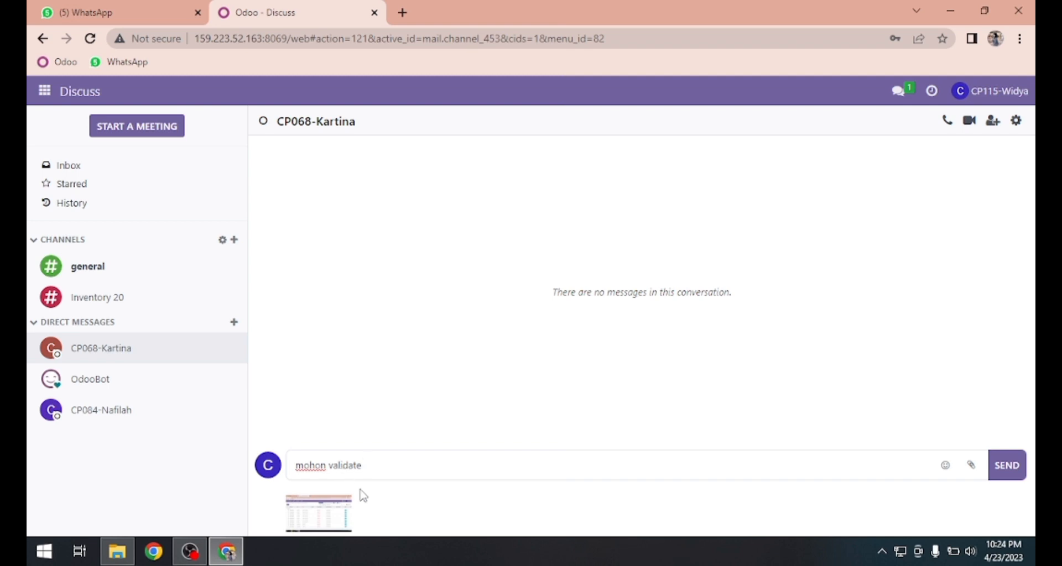
text( dokumen deng)
text(n kode)
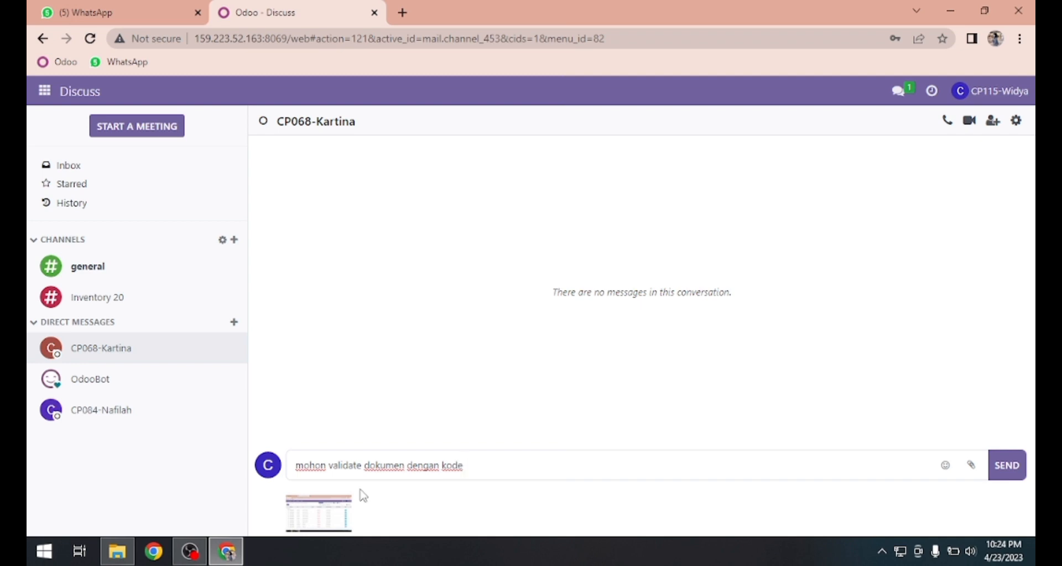
Copy the document codes WH/MO/00073 - WH/MO/00075 from the received direct message into the draft to the supervisor
click(144, 409)
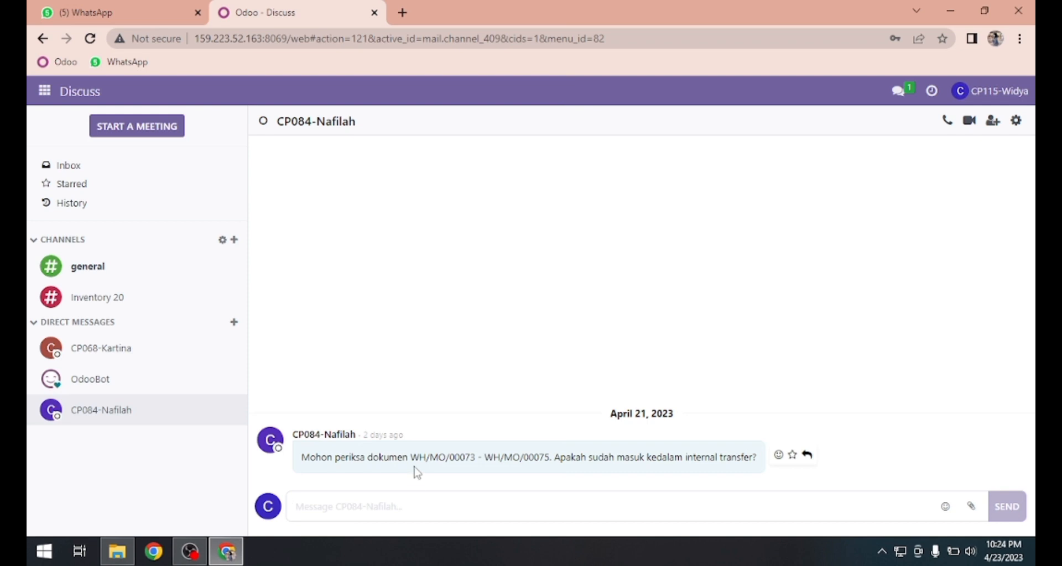
drag(412, 459, 552, 458)
key(ctrl+c)
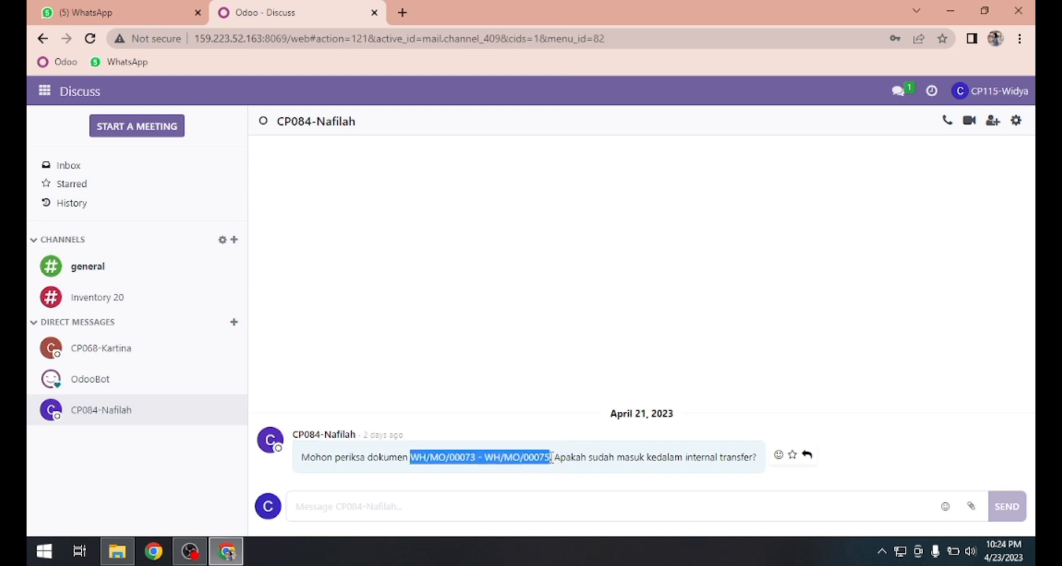
click(207, 358)
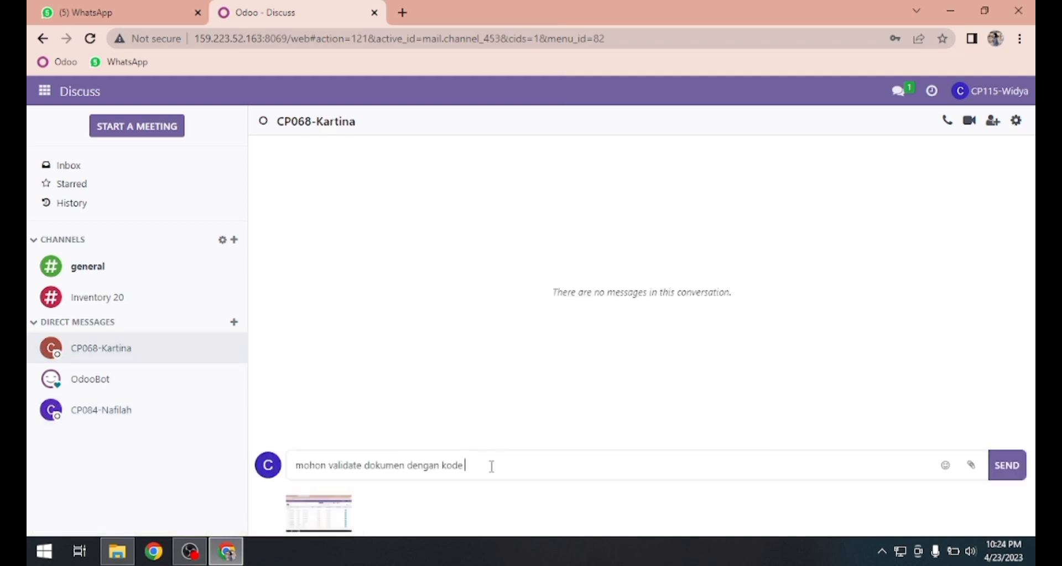
key(ctrl+v)
Finish the draft to the supervisor with "di internal transfer inventory. terima kasih"
text(di internal trasfer)
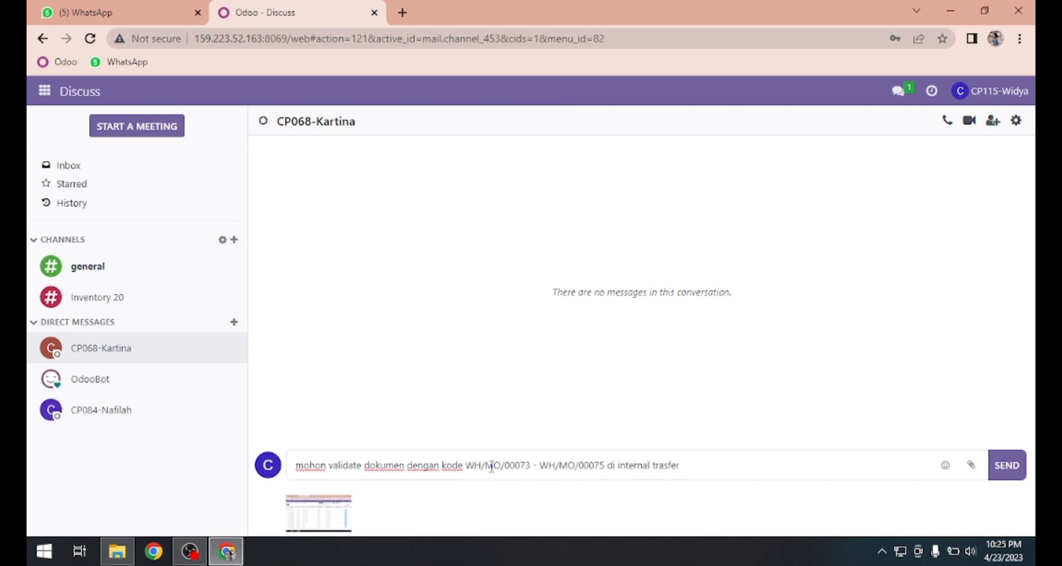
key(BackSpace)
key(BackSpace)
key(BackSpace)
key(BackSpace)
text(ndfer)
key(BackSpace)
key(BackSpace)
key(BackSpace)
key(BackSpace)
text(sfer inventory. terima kasih)
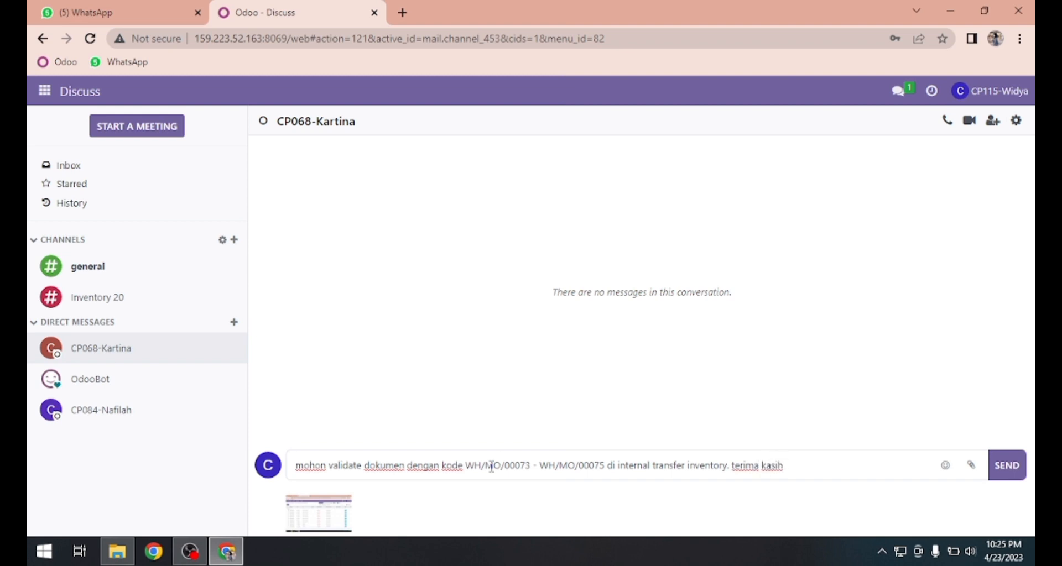
Capitalise "Terima" in the closing thanks and send the validation request to the supervisor
key(Left)
key(Left)
key(Left)
key(Left)
key(Left)
key(Left)
key(Left)
key(Left)
key(Left)
key(Left)
key(Left)
key(Left)
key(Left)
key(BackSpace)
text(T)
click(1002, 467)
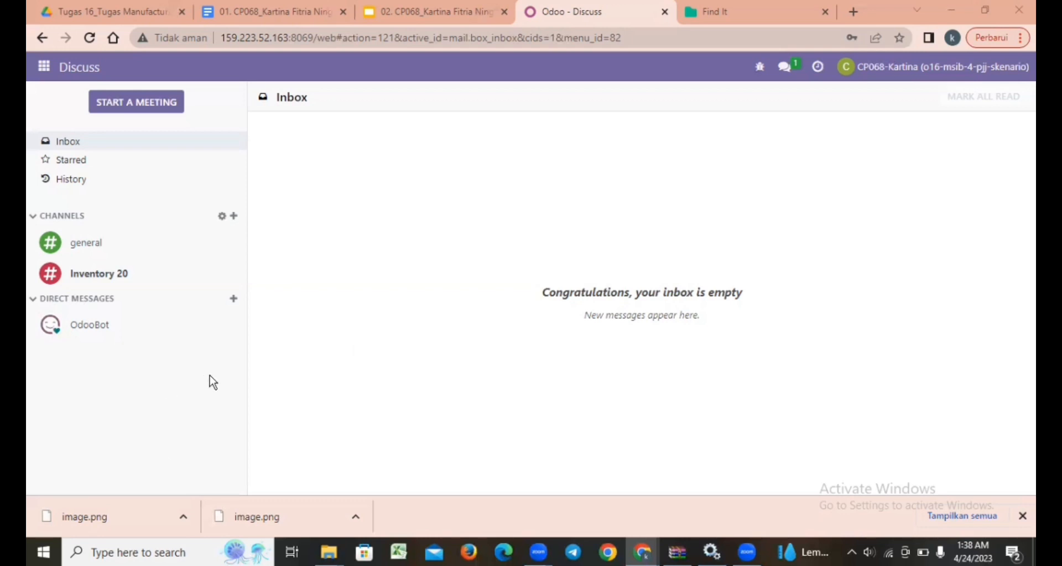
Read the validation request in the Inventory 20 channel and open the Inventory overview
click(142, 285)
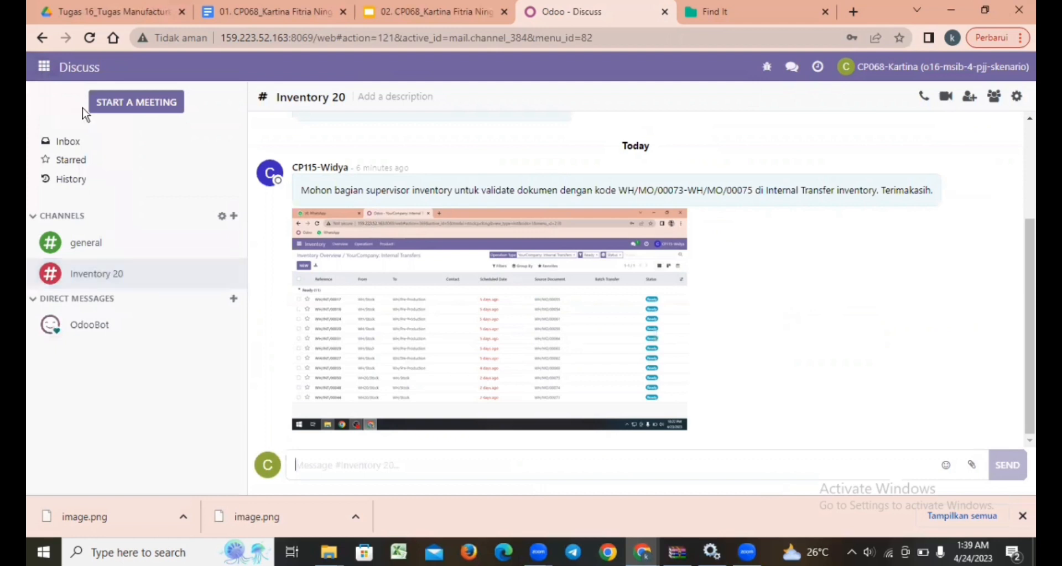
click(46, 75)
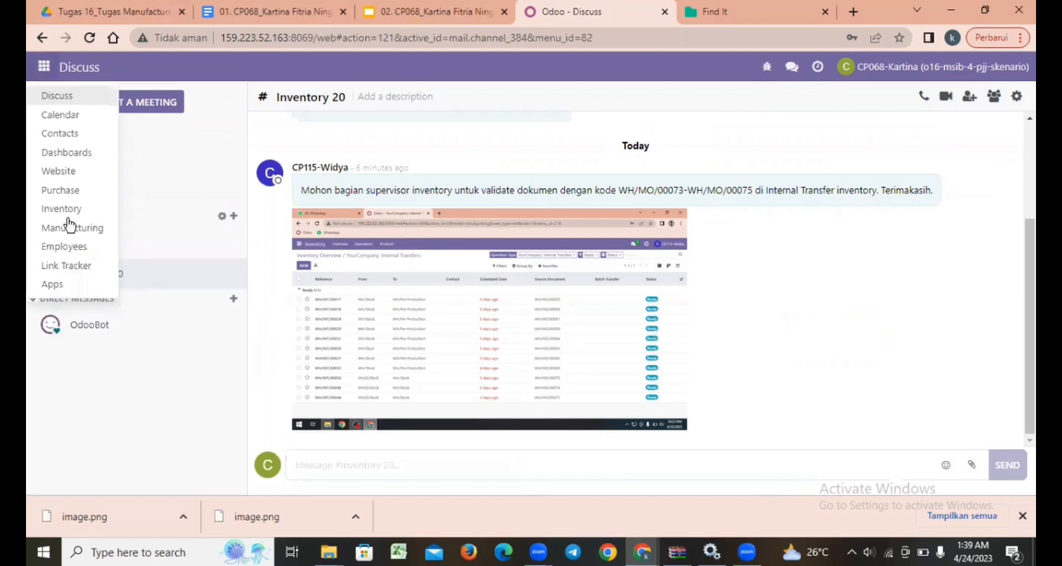
click(74, 208)
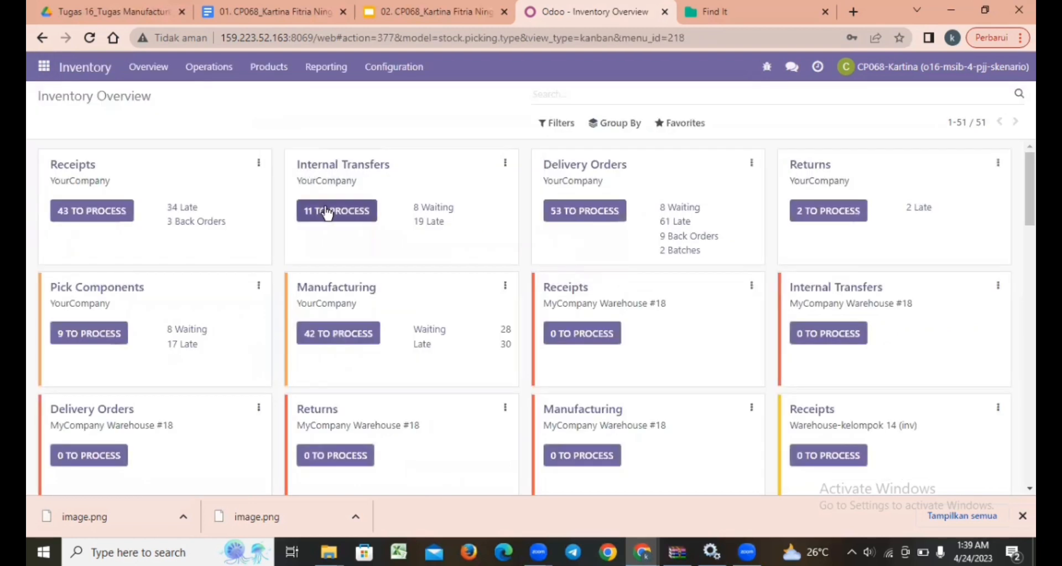
Open the ready YourCompany internal transfer WH/INT/00044, fill its done quantities to match demand, and validate it
click(326, 212)
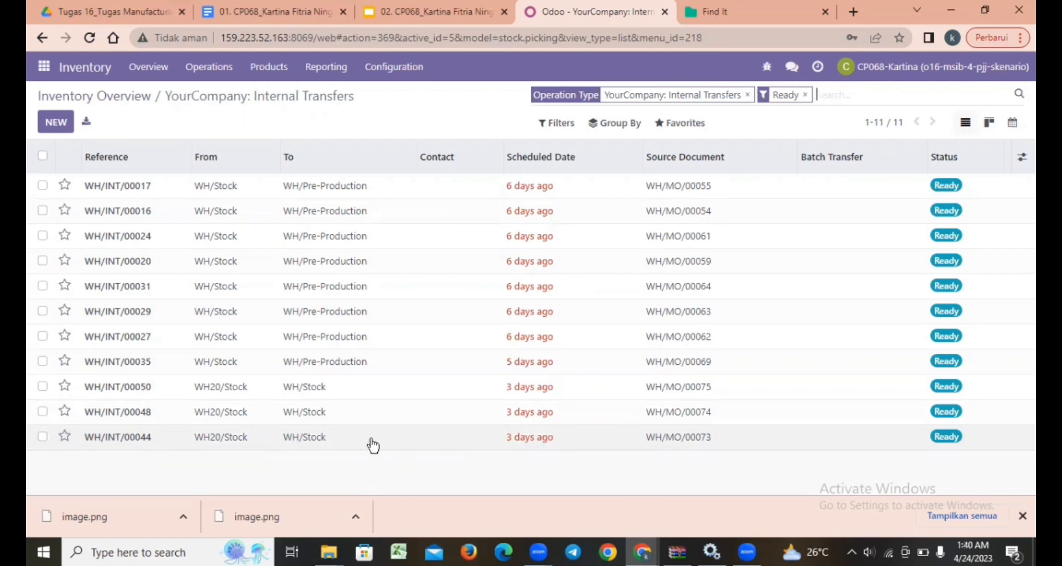
double_click(316, 438)
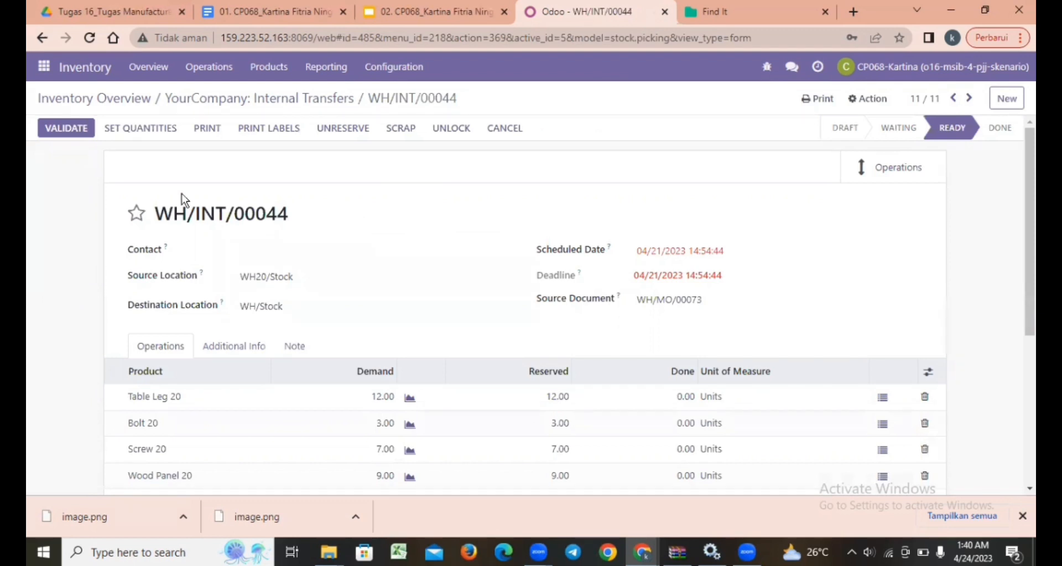
click(155, 128)
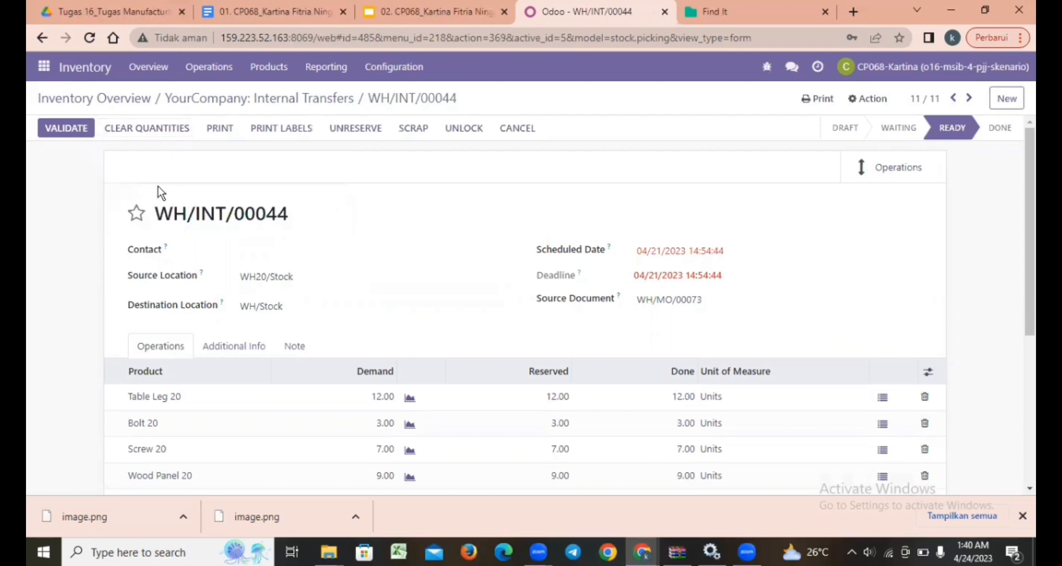
click(77, 129)
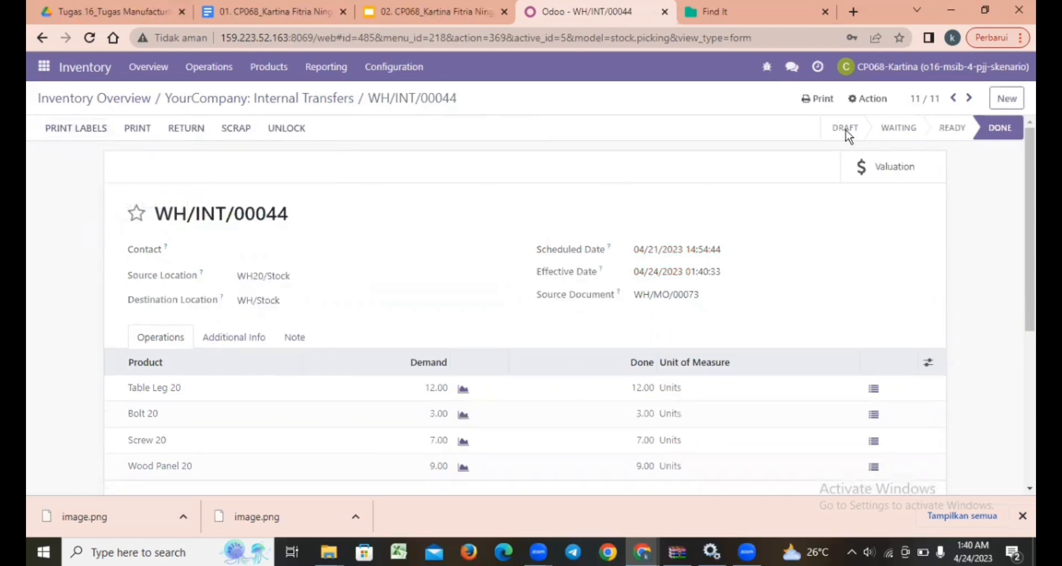
mouse_move(935, 135)
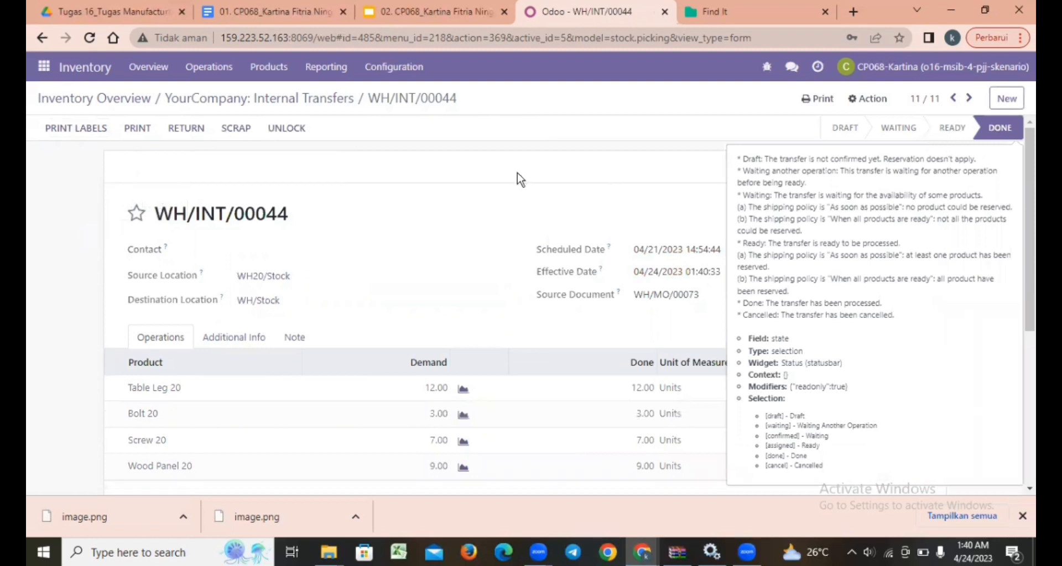
Show all YourCompany internal transfers from the Inventory overview, group them by status and expand the Ready group
click(61, 100)
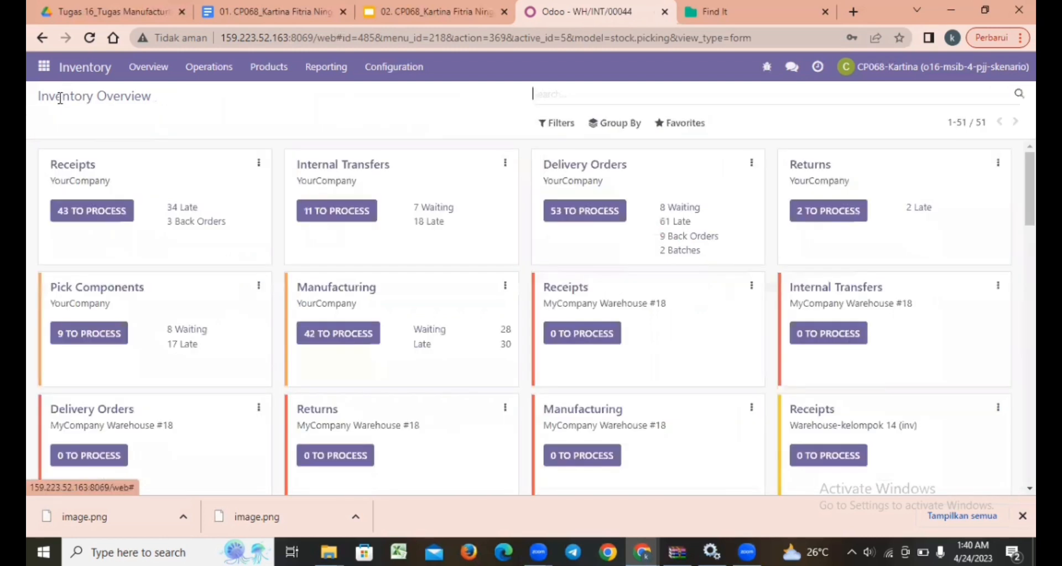
click(320, 175)
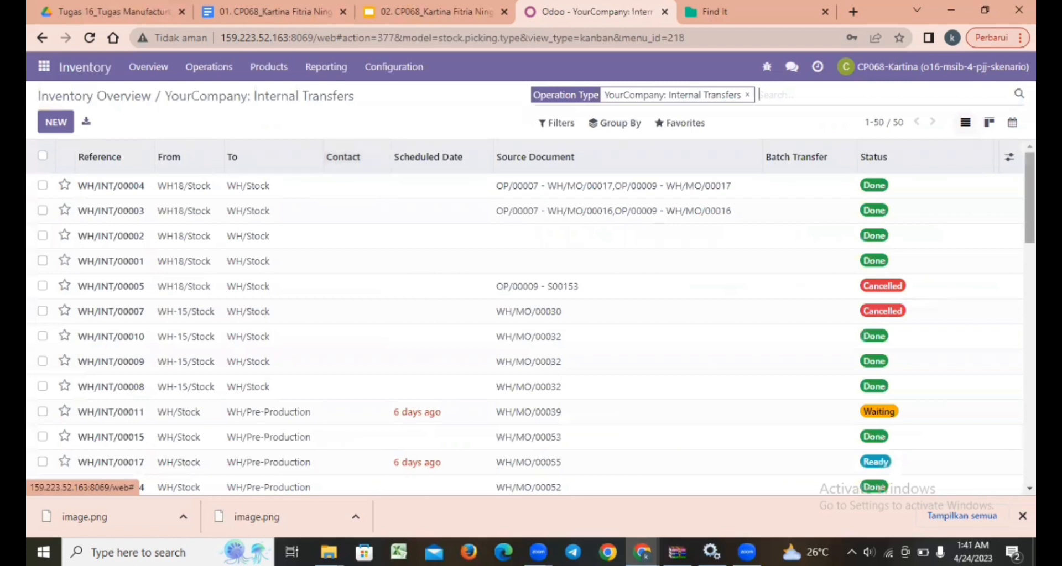
scroll(526, 318, down, 3)
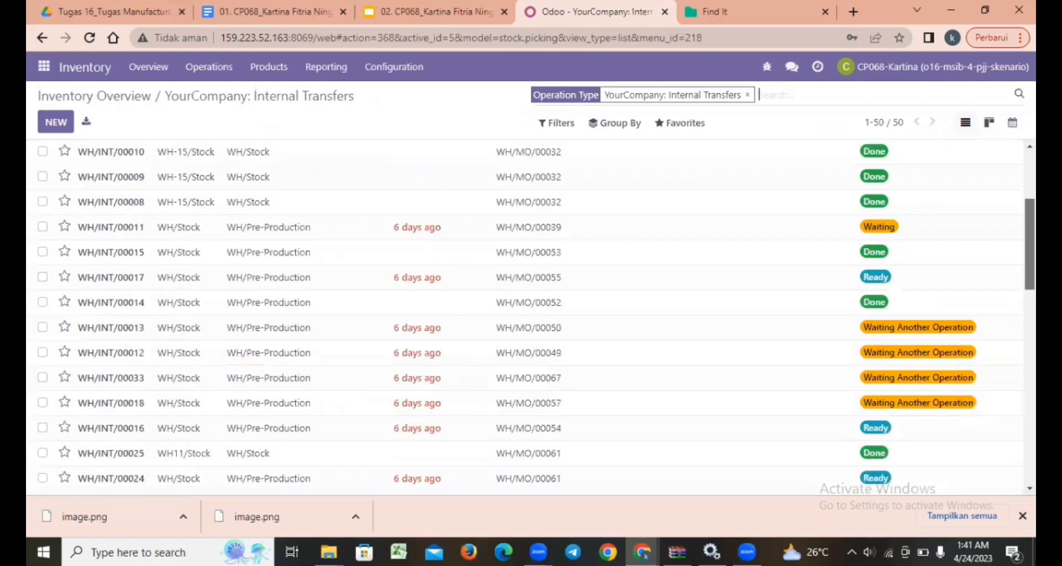
scroll(526, 318, down, 5)
scroll(531, 318, down, 1)
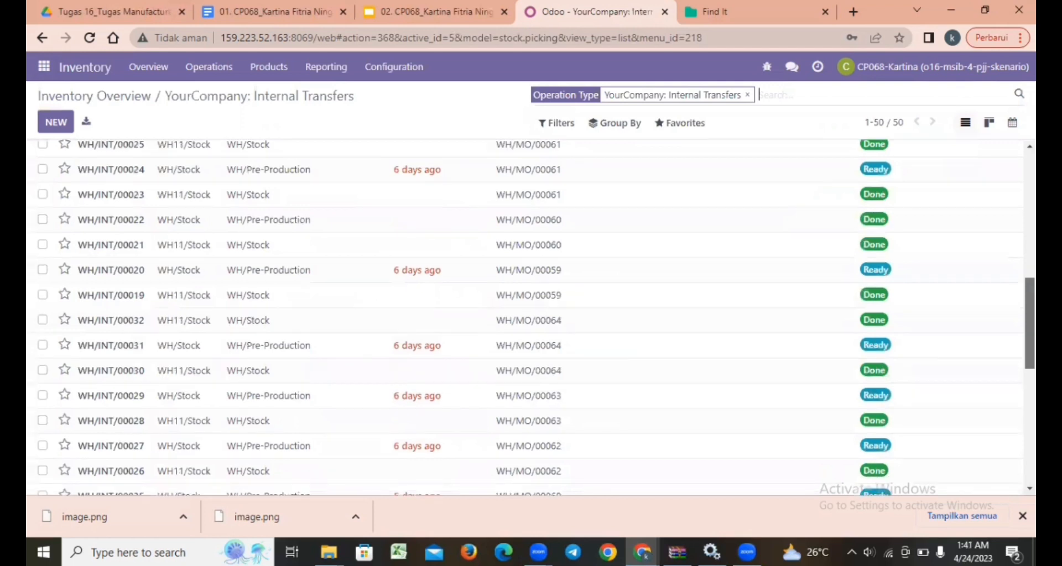
scroll(615, 199, up, 3)
click(610, 128)
click(654, 155)
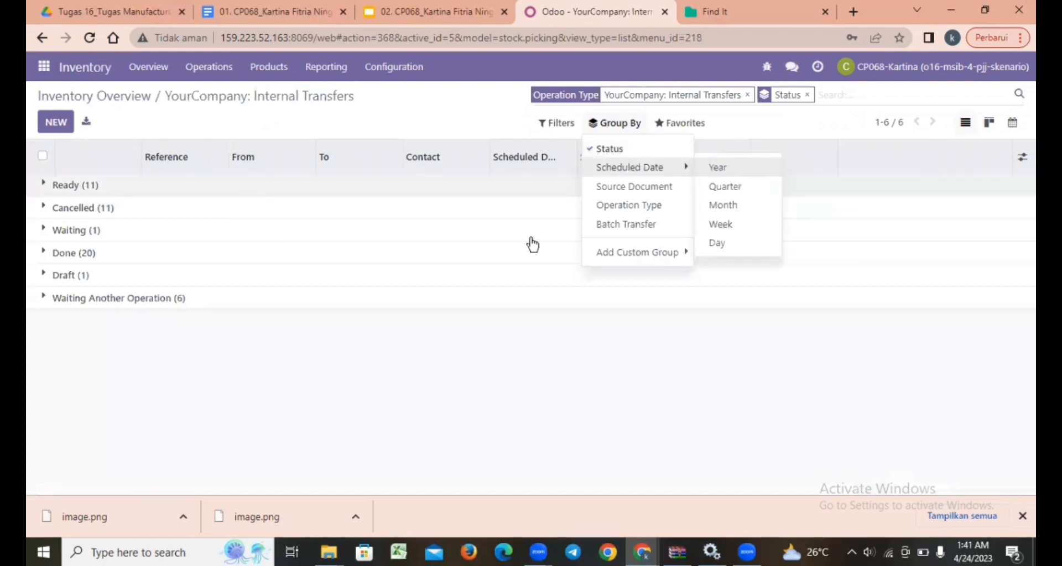
click(694, 285)
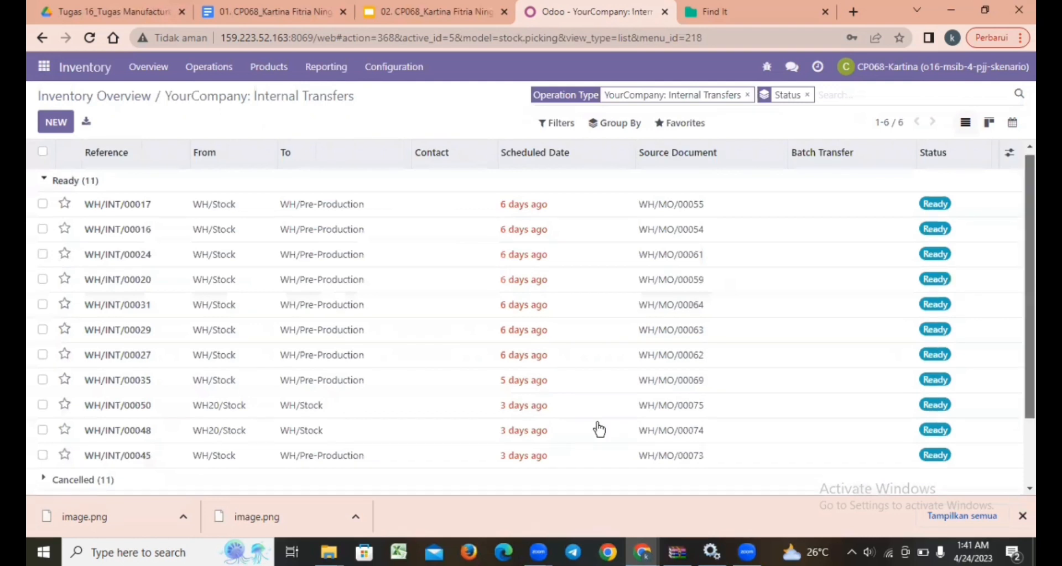
Open internal transfer WH/INT/00048 for WH/MO/00074, fill its done quantities to match demand, and validate it
scroll(511, 429, down, 1)
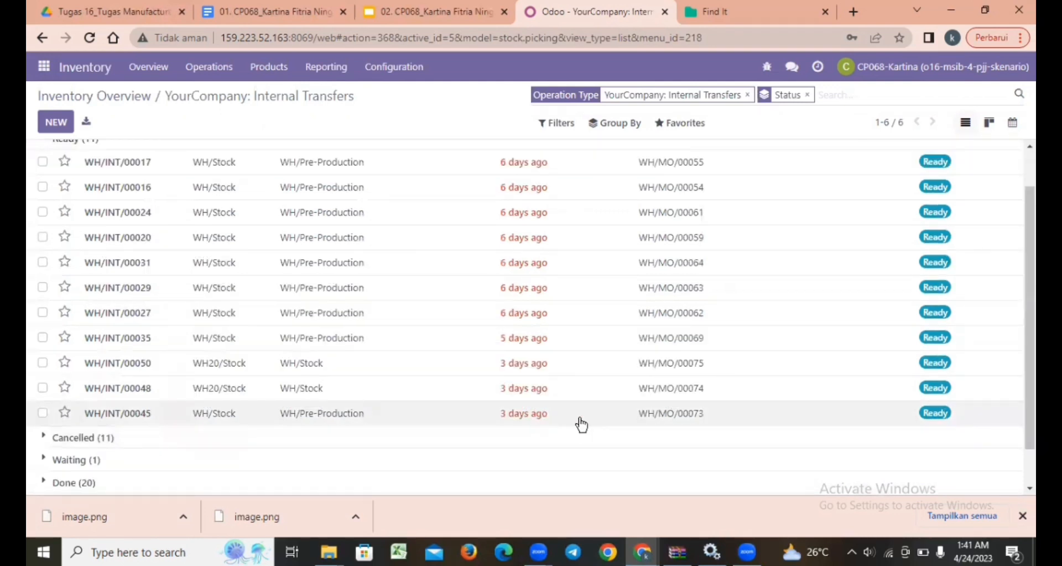
click(537, 391)
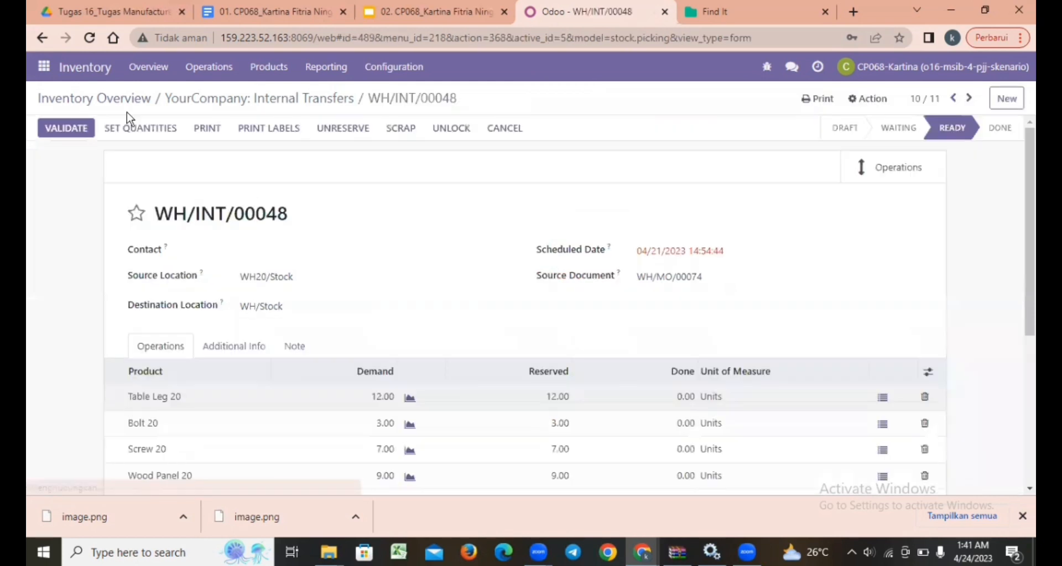
click(139, 133)
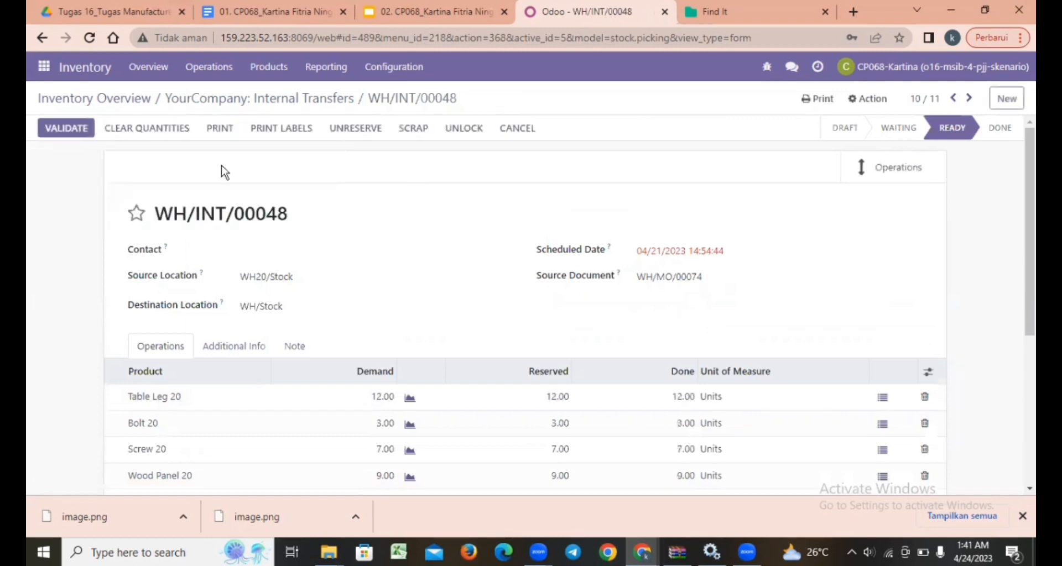
click(70, 133)
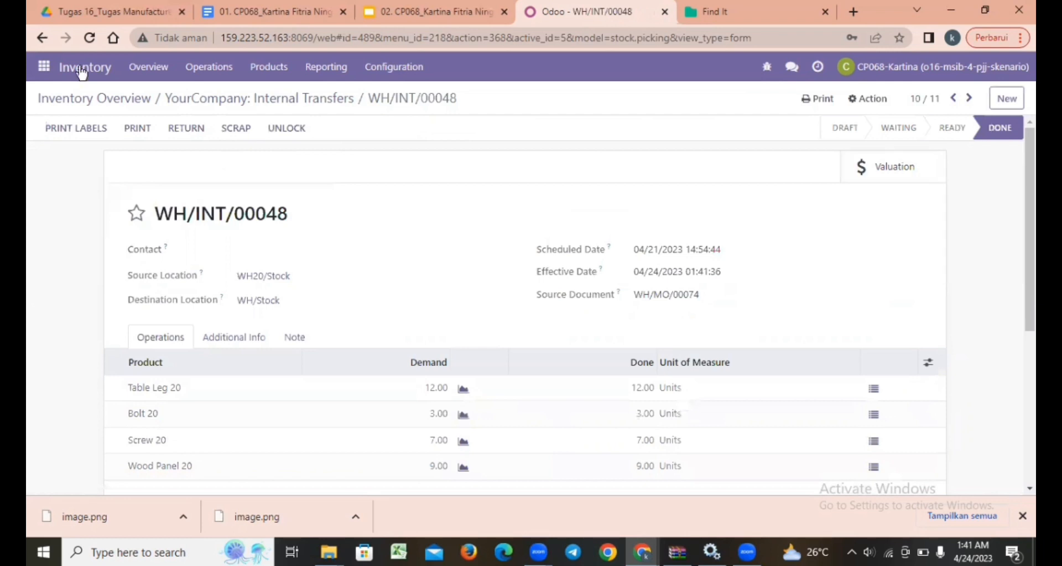
Open internal transfer WH/INT/00050 for WH/MO/00075 and set the done quantity of Table Leg 20 to 12
click(337, 100)
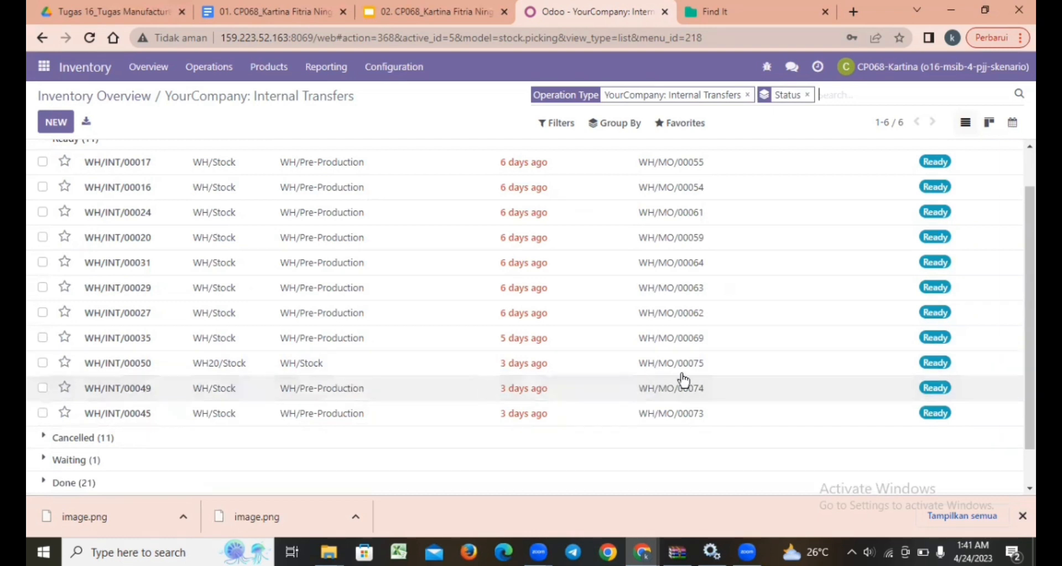
click(319, 365)
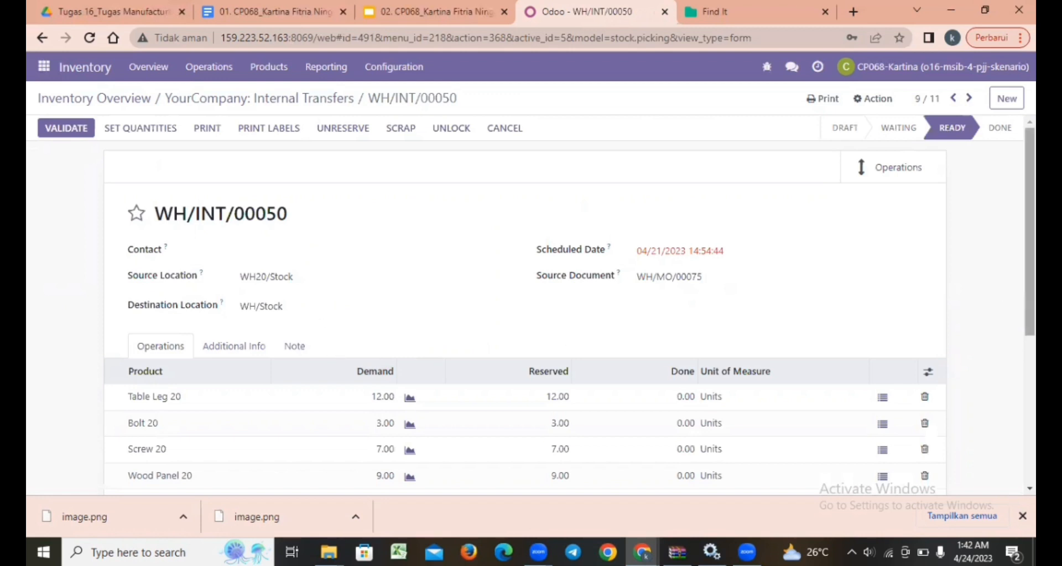
scroll(526, 305, down, 2)
drag(1030, 250, 1029, 244)
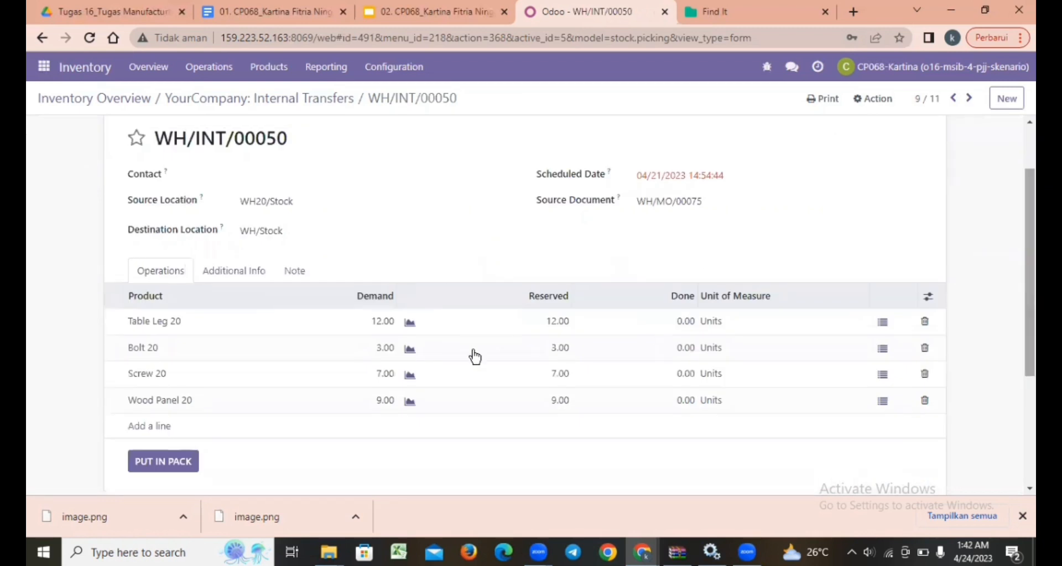
click(685, 324)
click(684, 323)
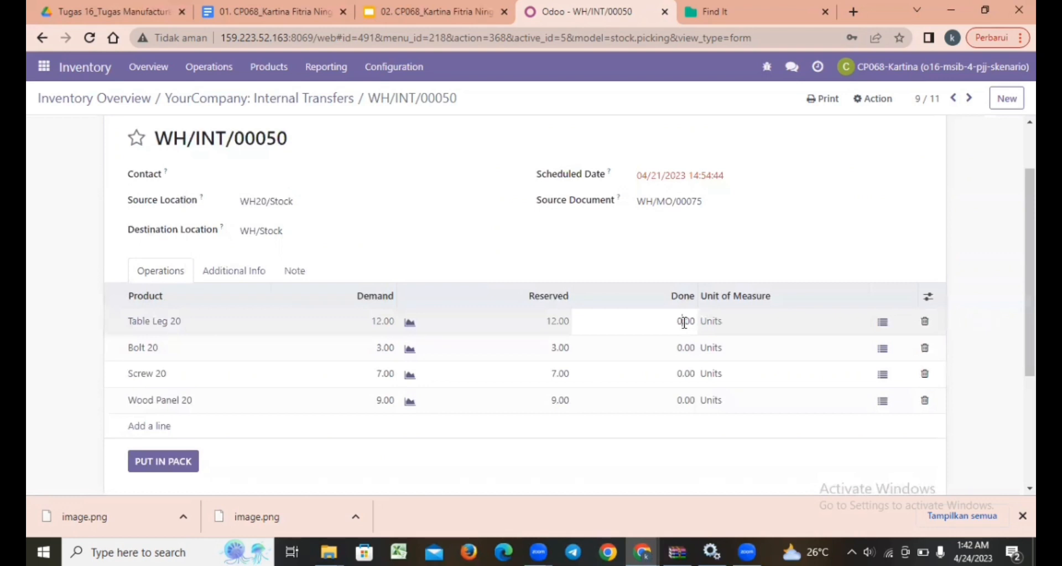
key(BackSpace)
text(12)
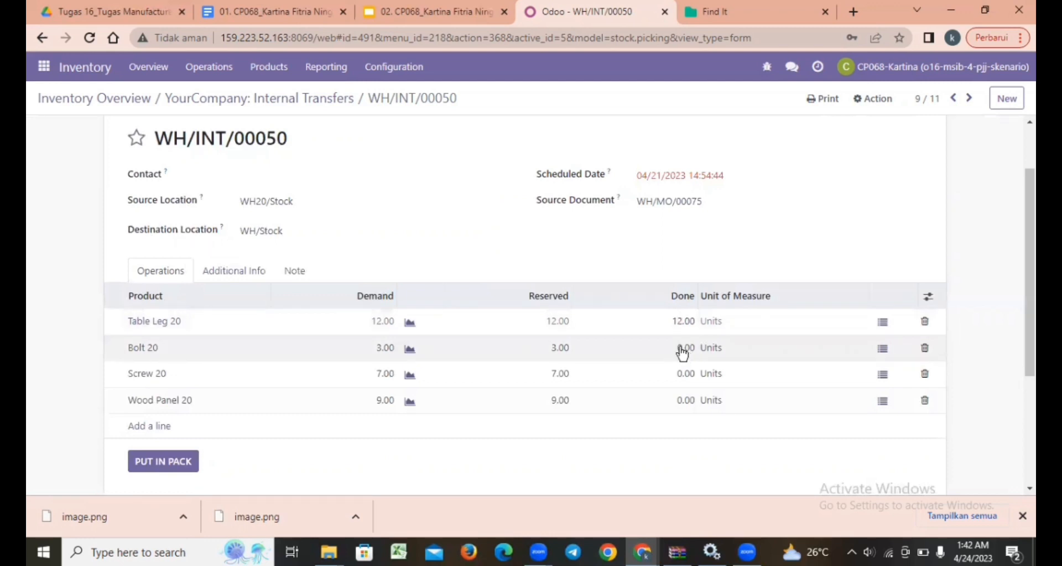
Set the done quantity of Bolt 20 to 3 in WH/INT/00050
click(684, 350)
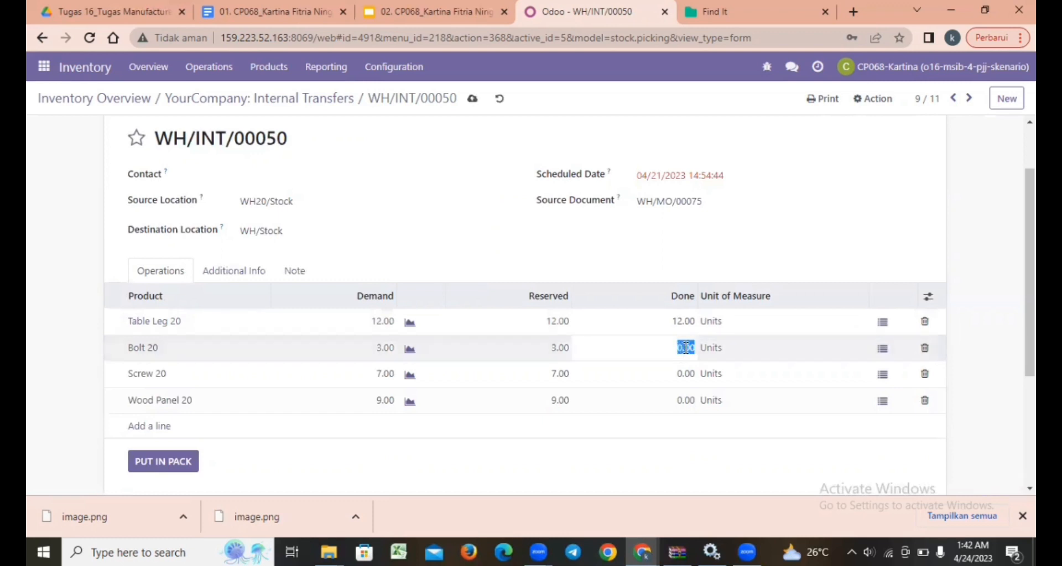
click(684, 348)
key(BackSpace)
text(3)
click(386, 286)
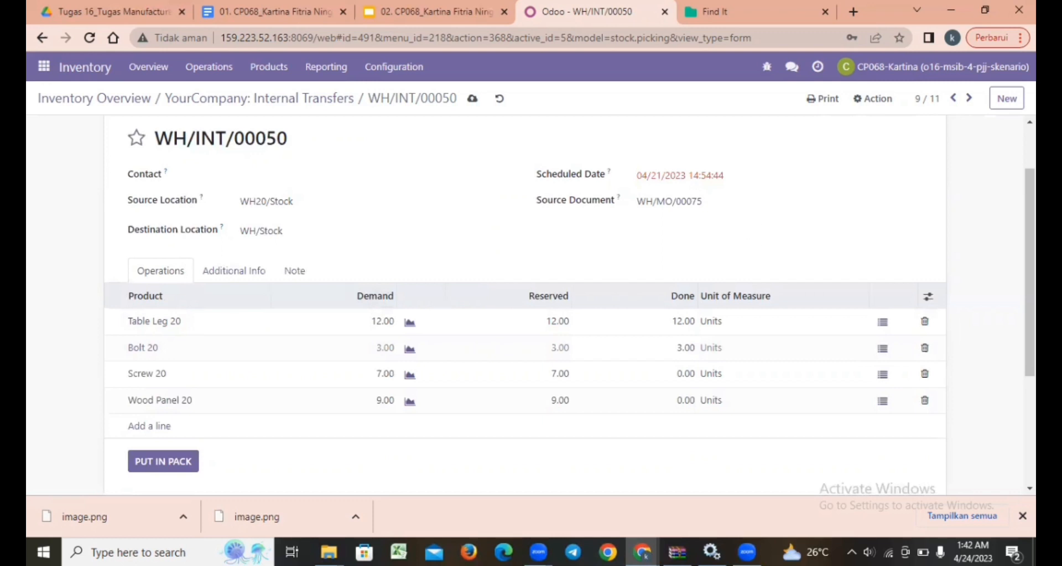
Validate WH/INT/00050 and create a backorder for the remaining products
scroll(682, 423, up, 2)
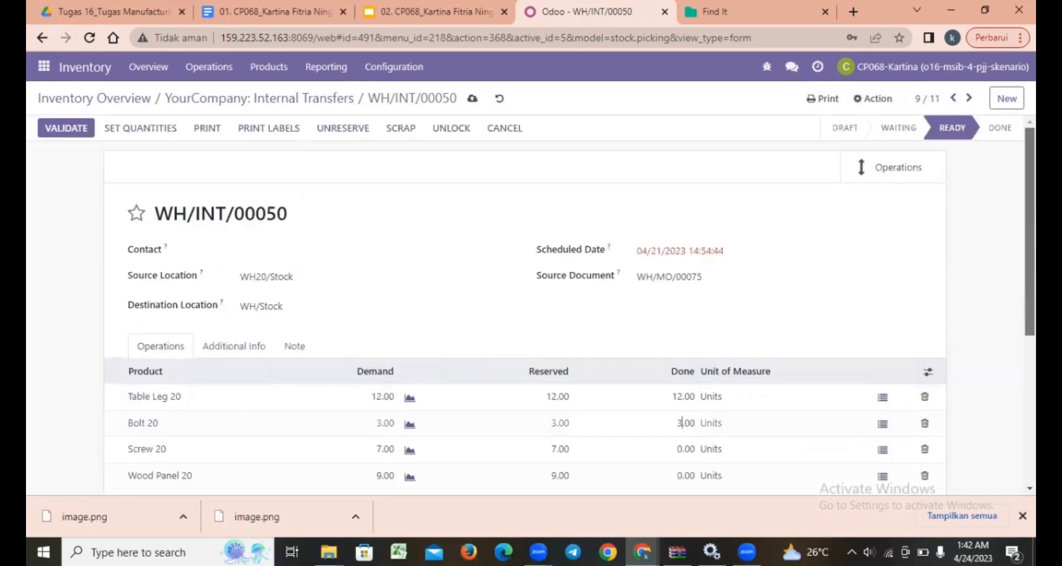
click(86, 128)
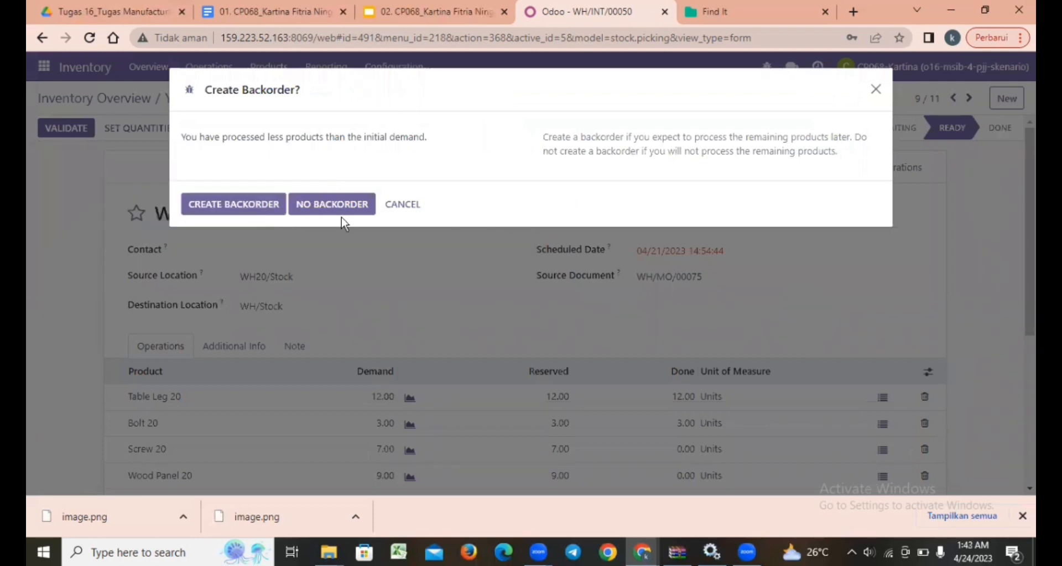
click(255, 204)
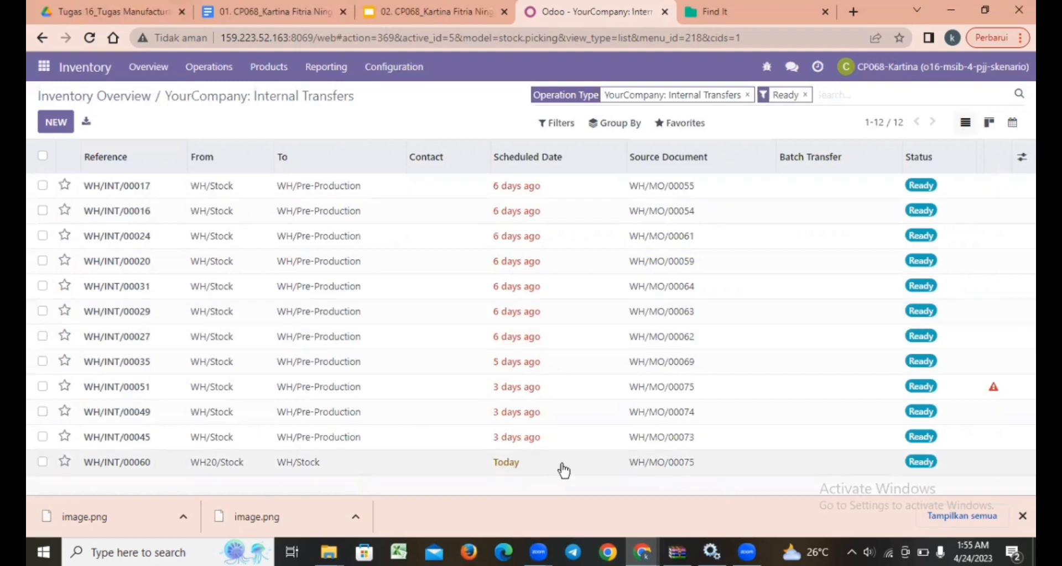
Open the backorder transfer WH/INT/00060 for WH/MO/00075 and set the done quantity of Screw 20 to 7
double_click(505, 469)
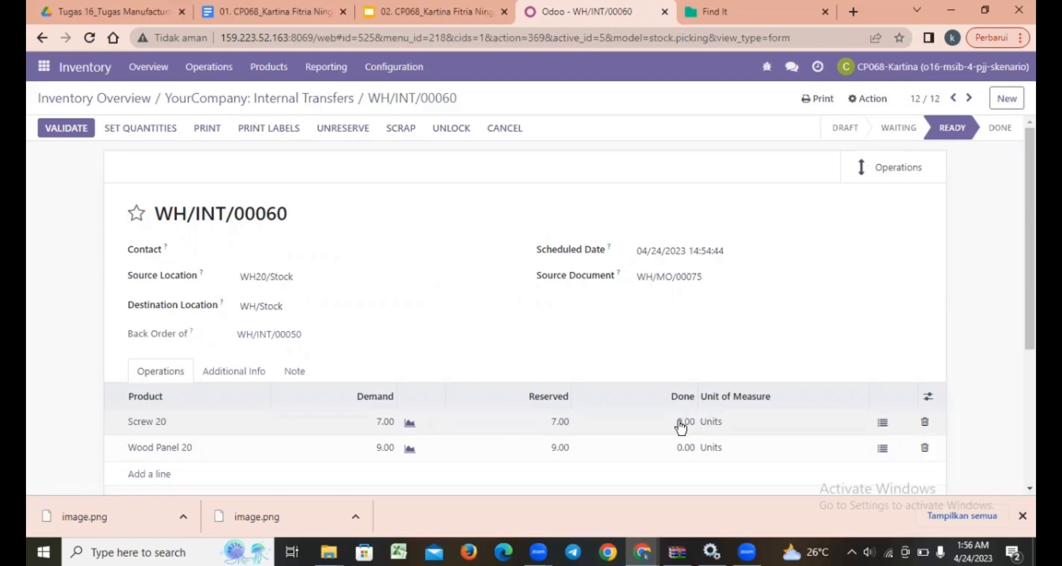
click(681, 426)
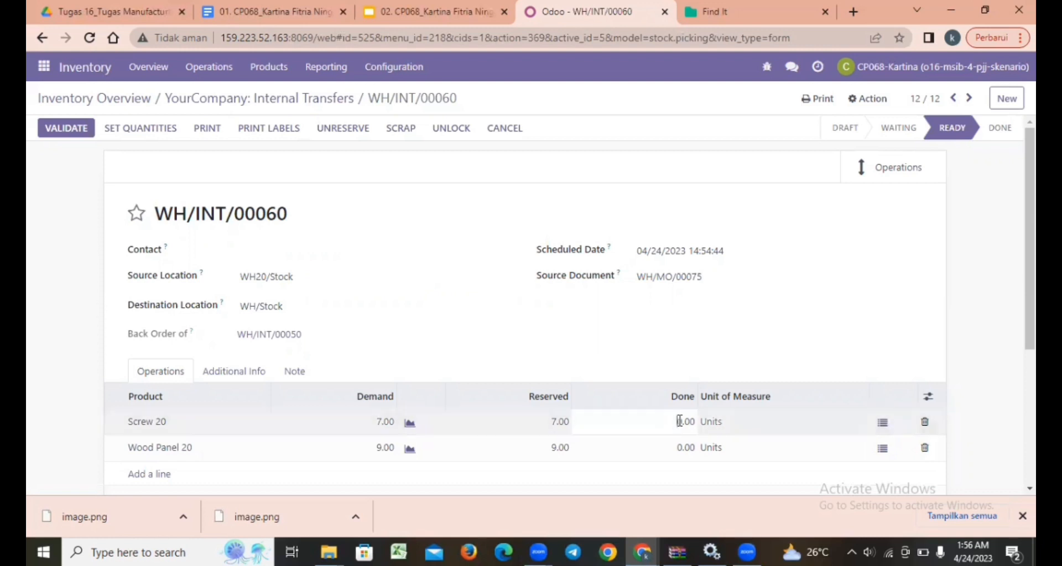
key(BackSpace)
click(694, 463)
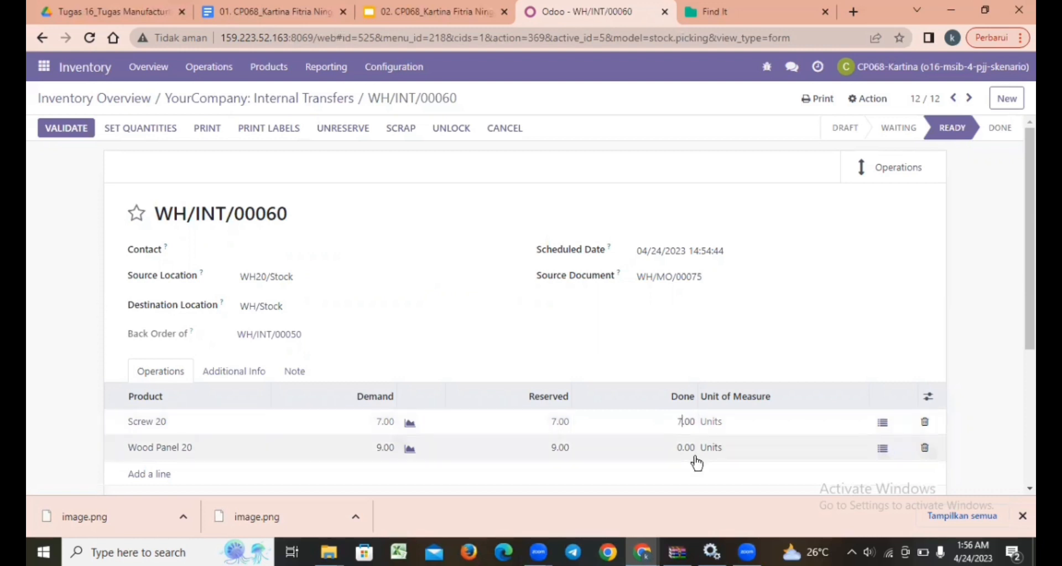
Set the done quantity of Wood Panel 20 to 9, validate WH/INT/00060 and return to the internal transfers list
click(686, 456)
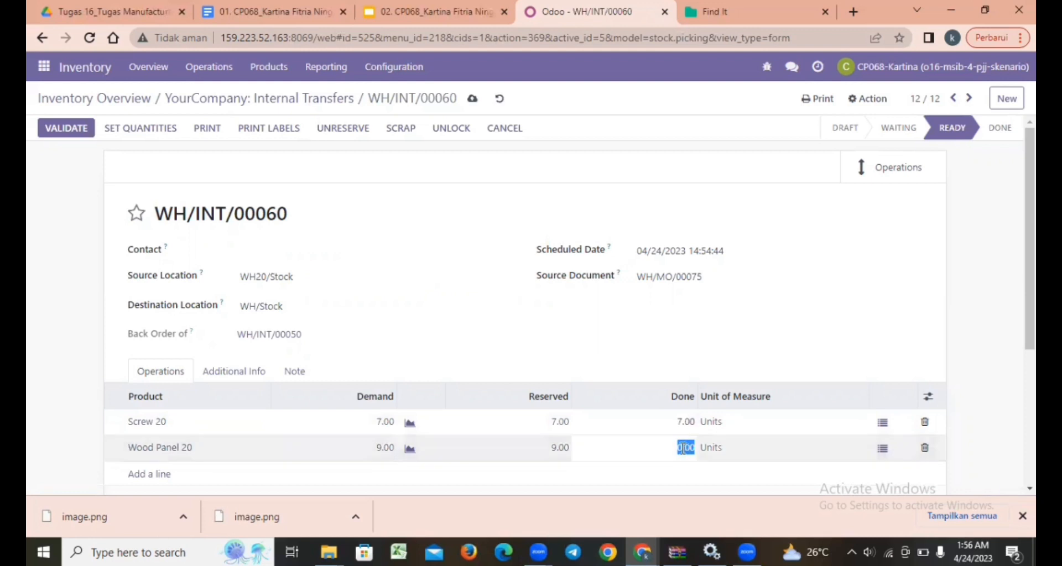
click(685, 449)
key(BackSpace)
text(9)
click(600, 367)
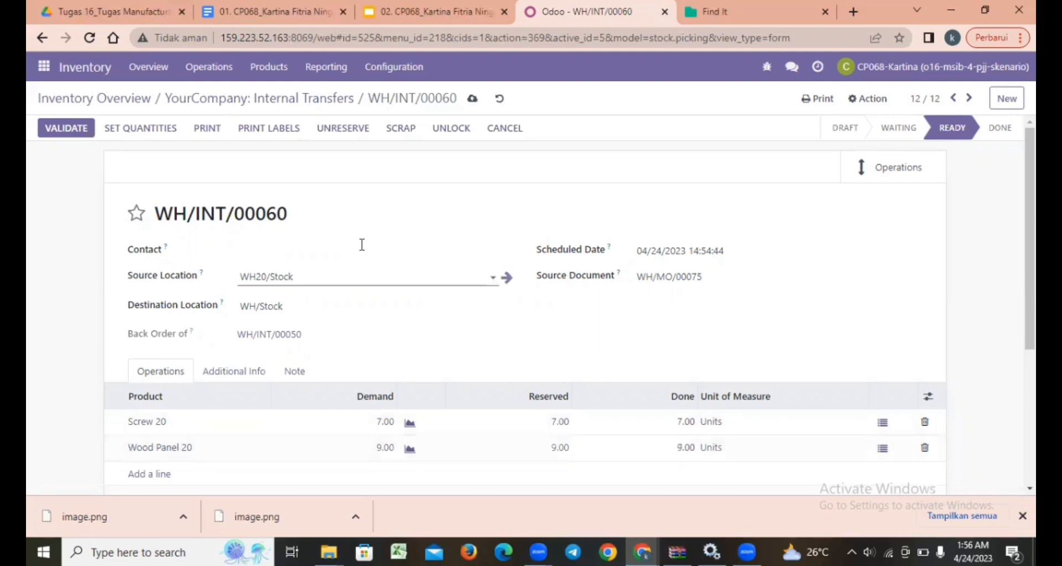
click(67, 133)
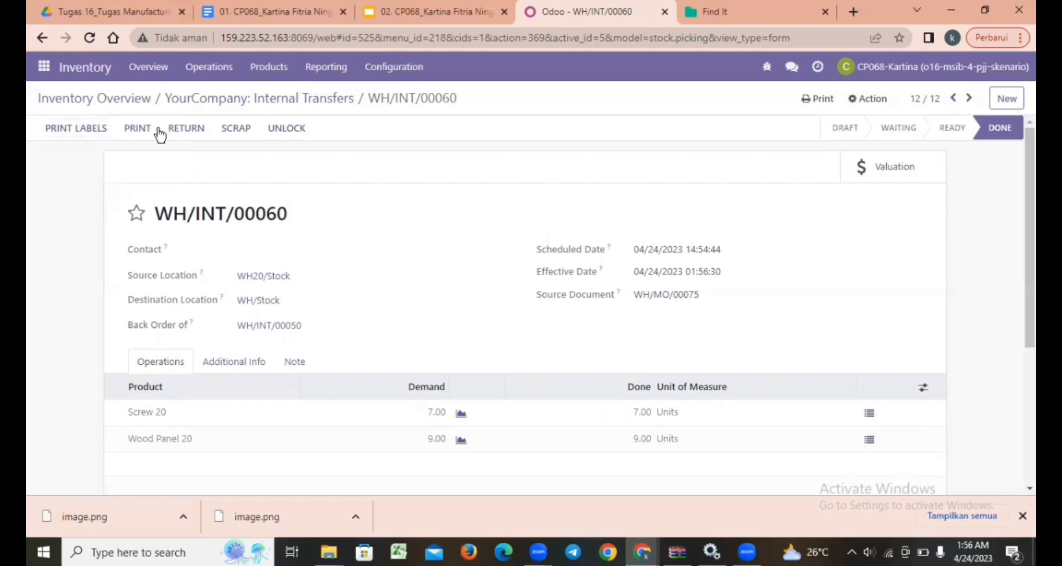
click(288, 101)
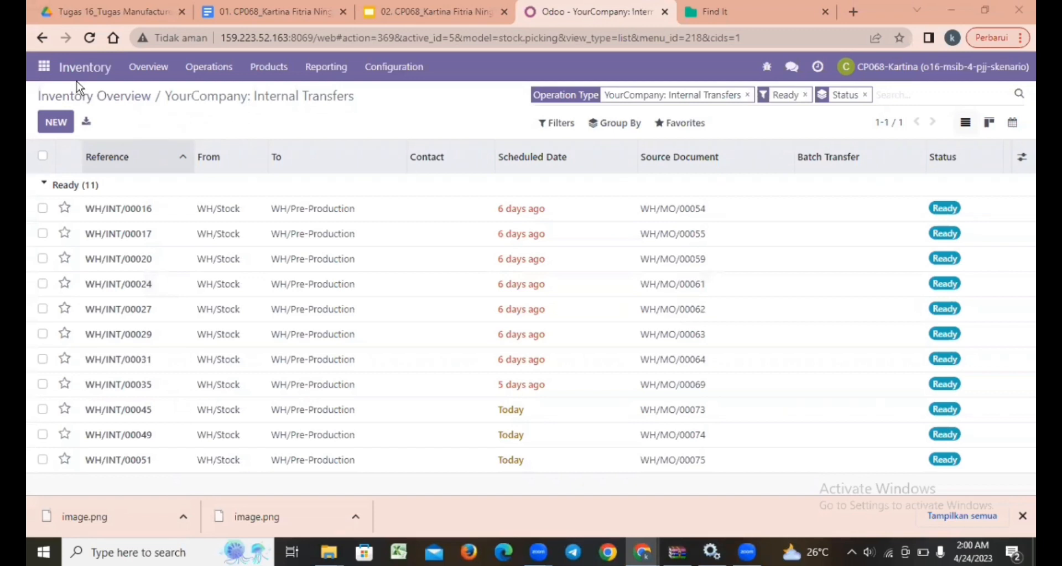
Open Discuss and start a new direct message conversation with the colleague responsible for the manufacturing orders
click(44, 68)
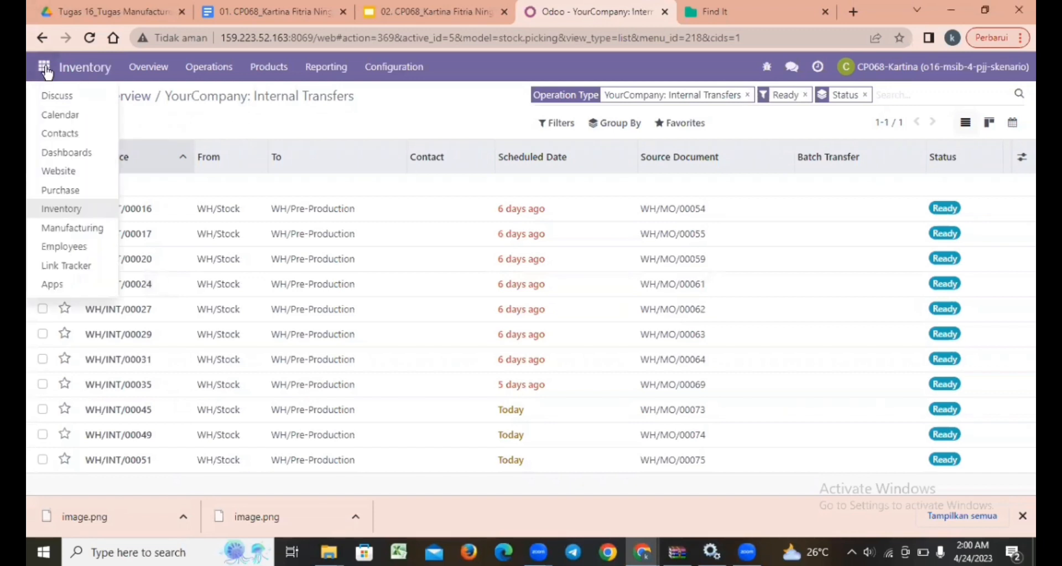
click(58, 99)
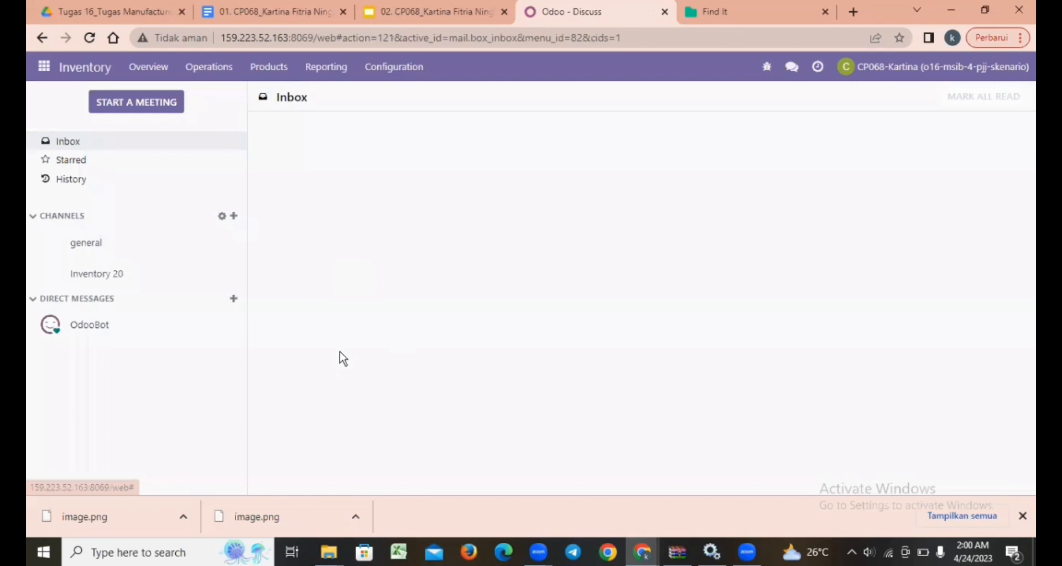
click(234, 300)
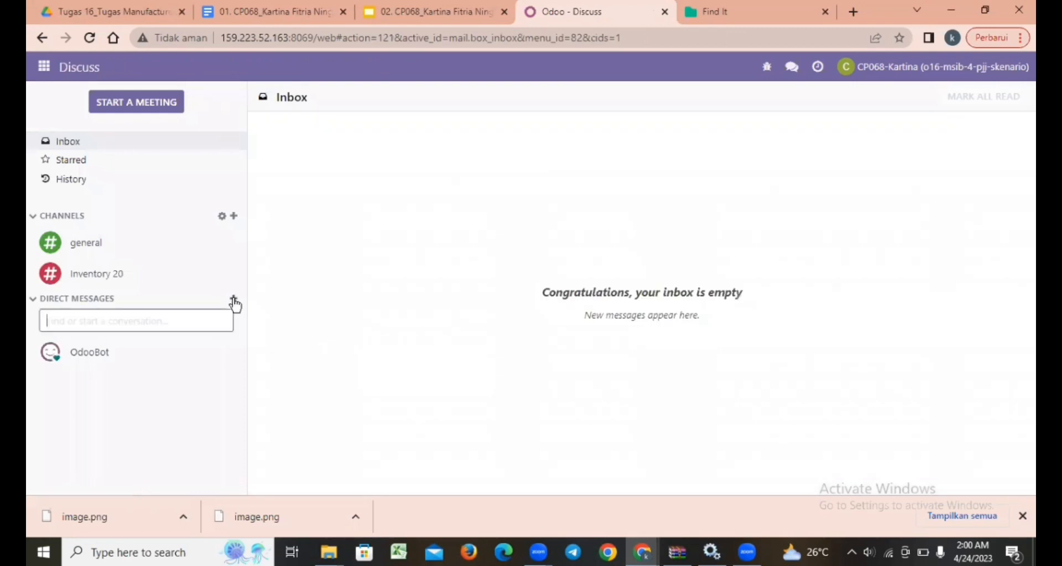
text(naf)
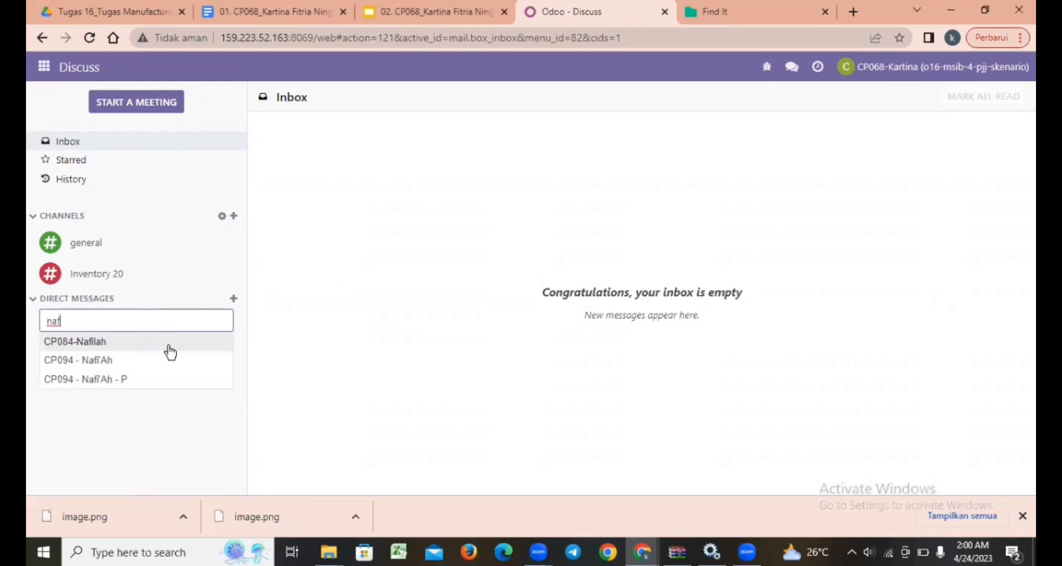
click(166, 343)
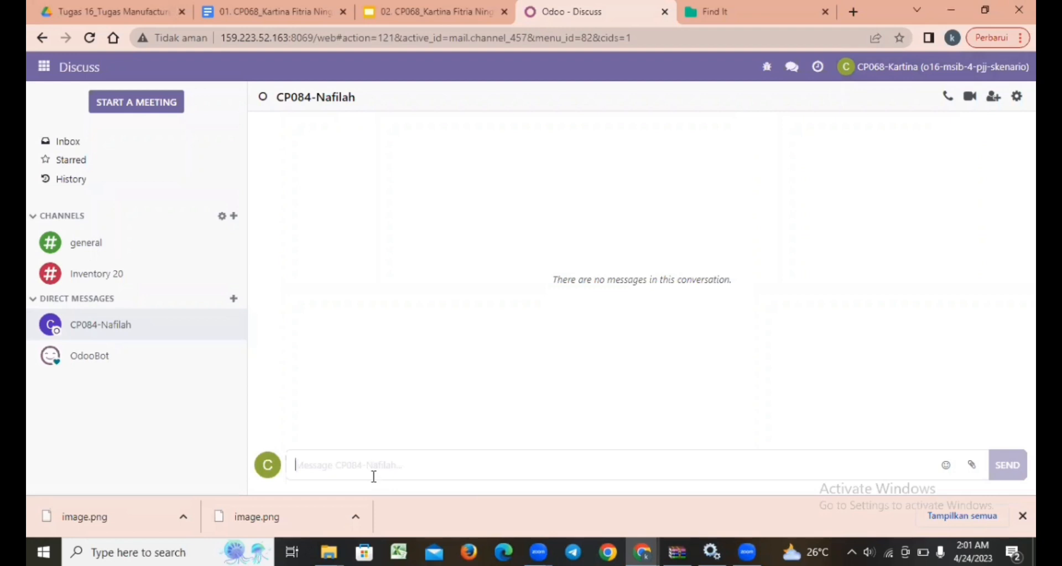
Write "Tolong buatkan work order pada MO00073-MO00075" as the message to the colleague
text(Tolong)
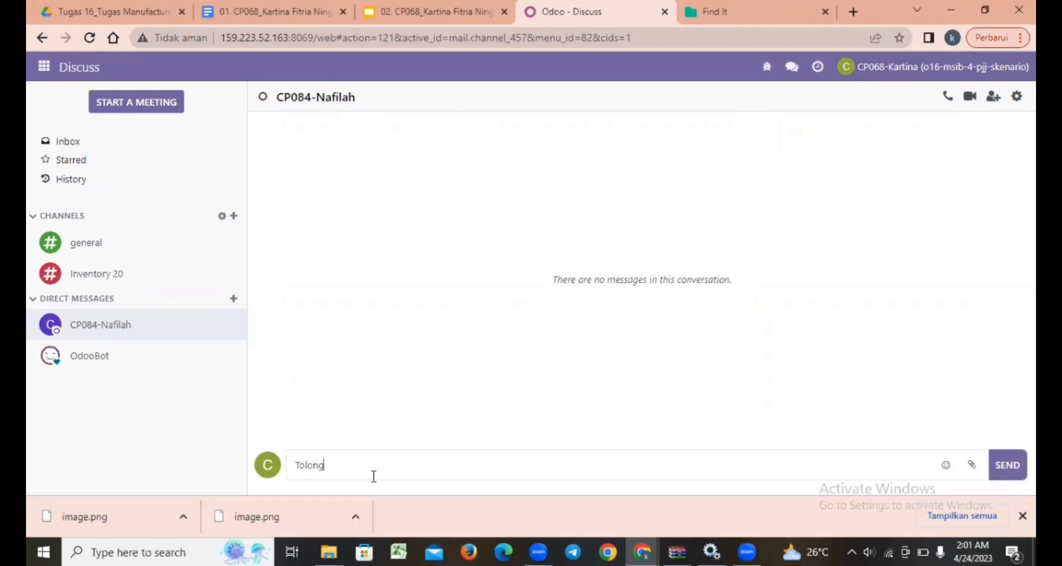
text( buatkan work order pads)
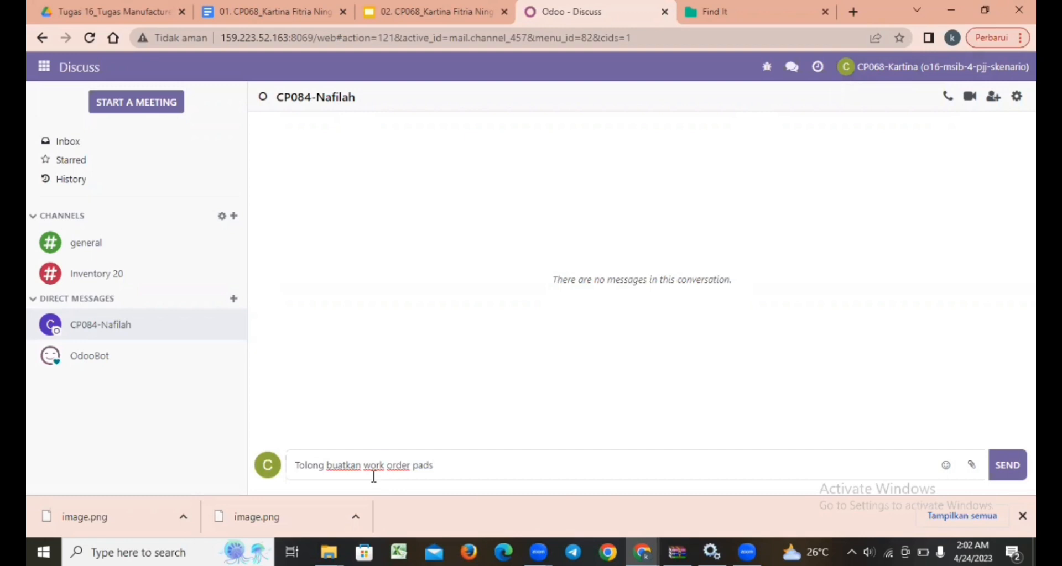
key(BackSpace)
text(a MO00)
text(7)
text(0)
key(BackSpace)
key(BackSpace)
text(073-00075)
key(Left)
key(Left)
key(Left)
text(MO00075)
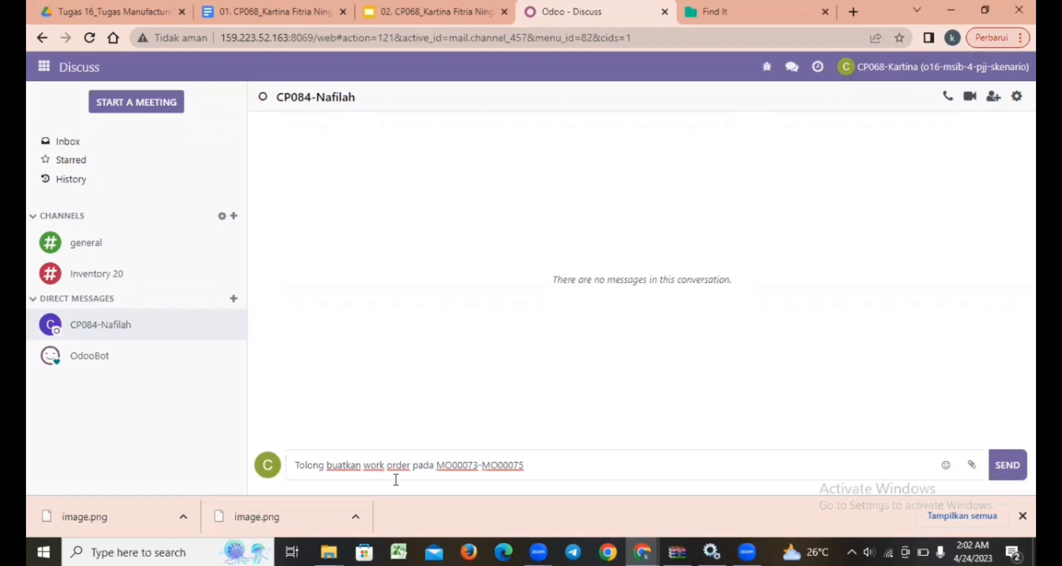
Complete the message with ". Terimakasih", attach the copied screenshot and send it
text(. Terimakasih)
key(ctrl+v)
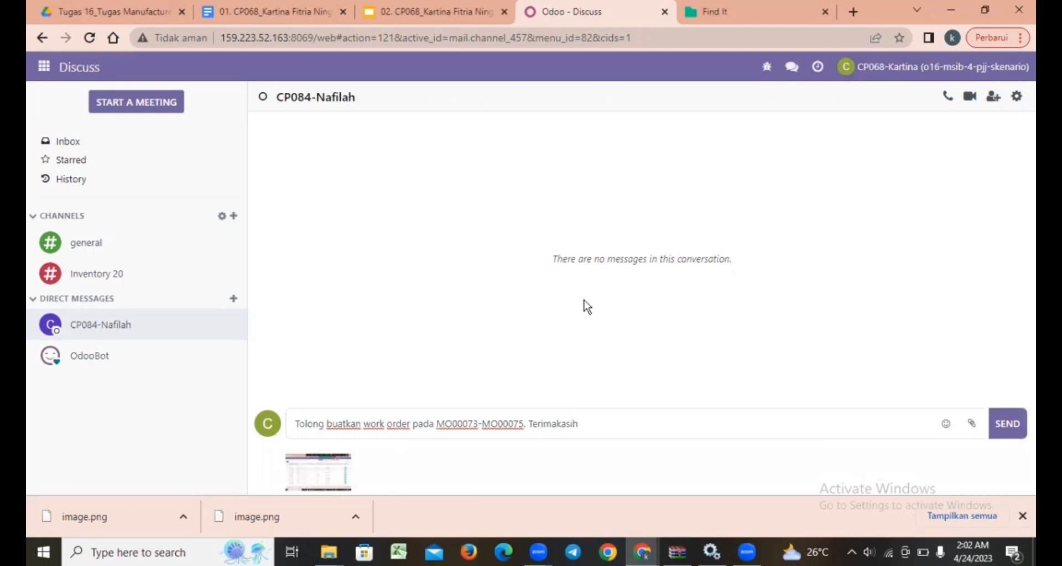
click(1007, 425)
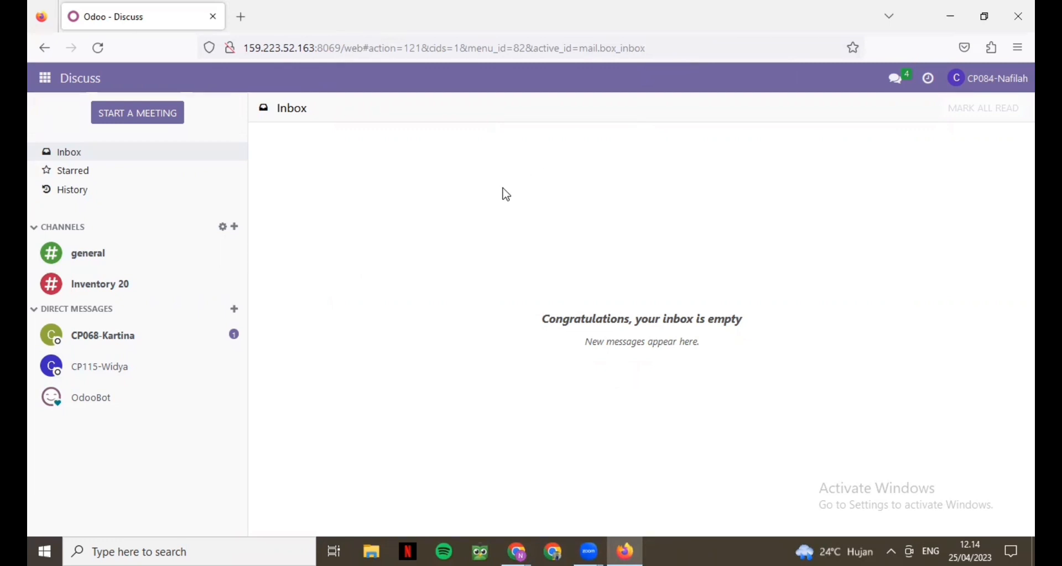
From the colleague's account, go to Manufacturing and open the order WH/MO/00073 for Meja [Inv 20]
click(41, 84)
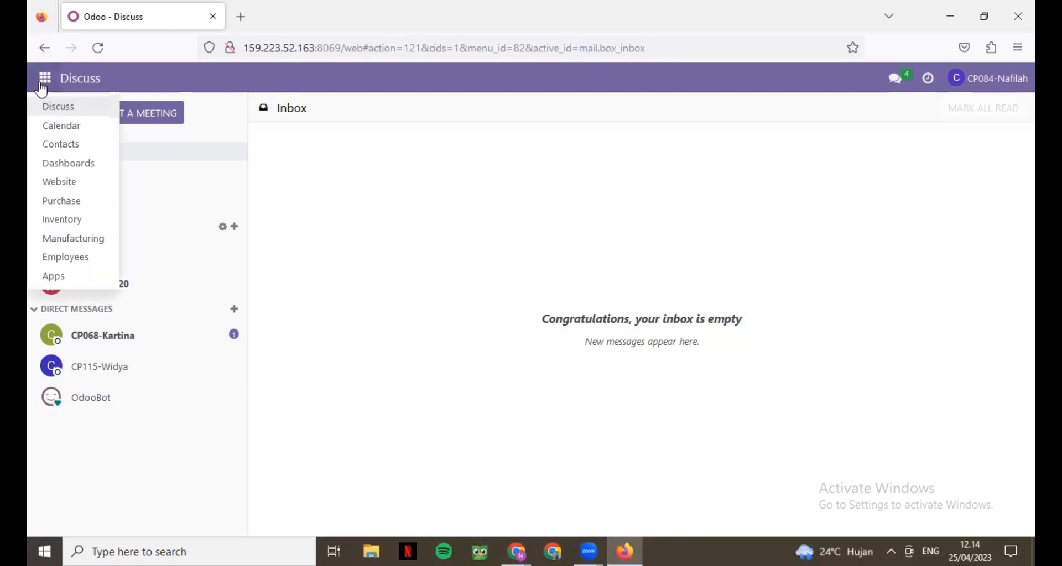
click(85, 248)
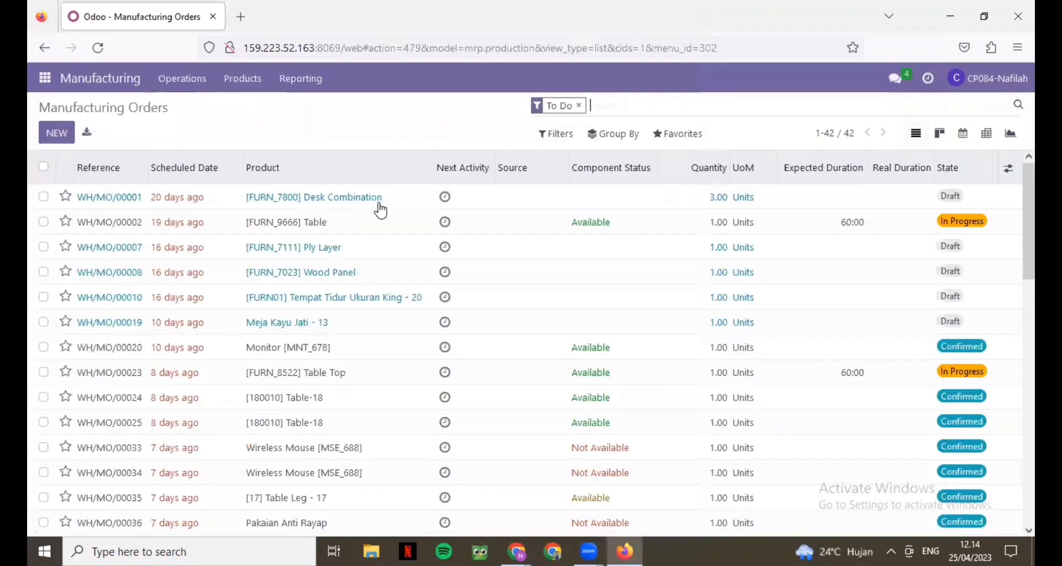
scroll(381, 210, down, 10)
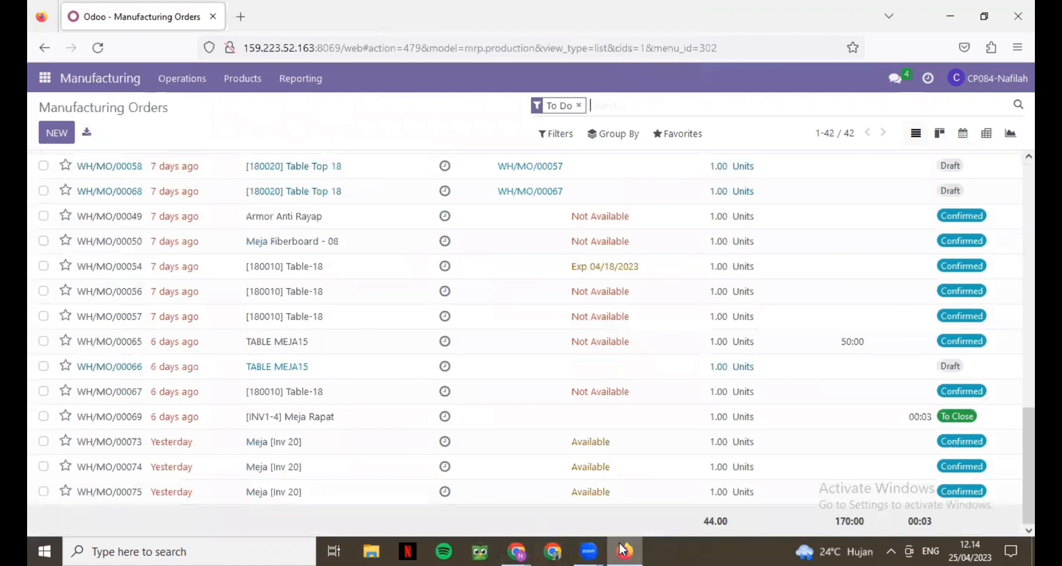
click(111, 451)
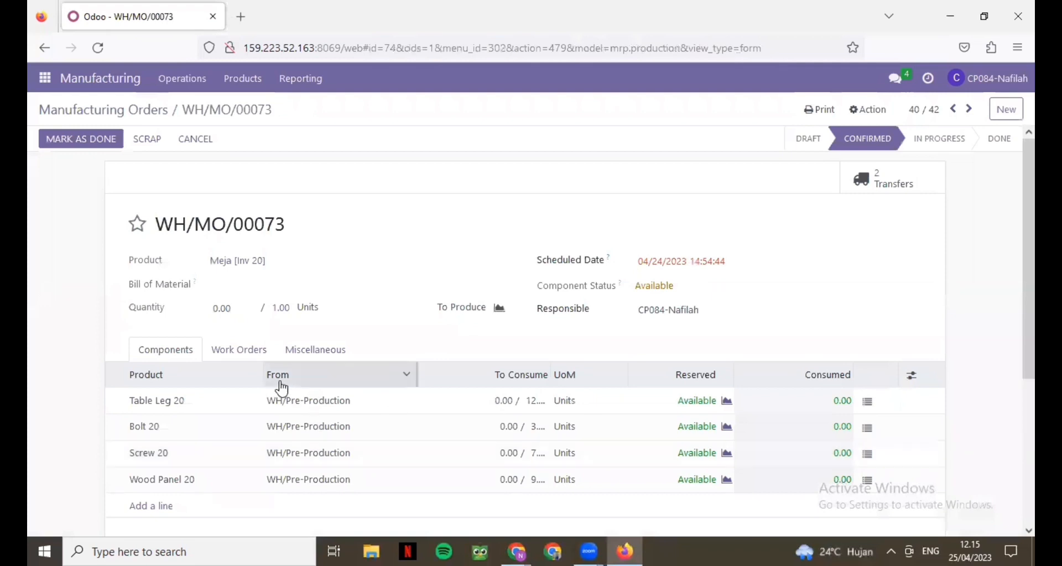
Add a work order with operation Perakitan at work center Assembly Line 1 to WH/MO/00073 and save it
click(230, 354)
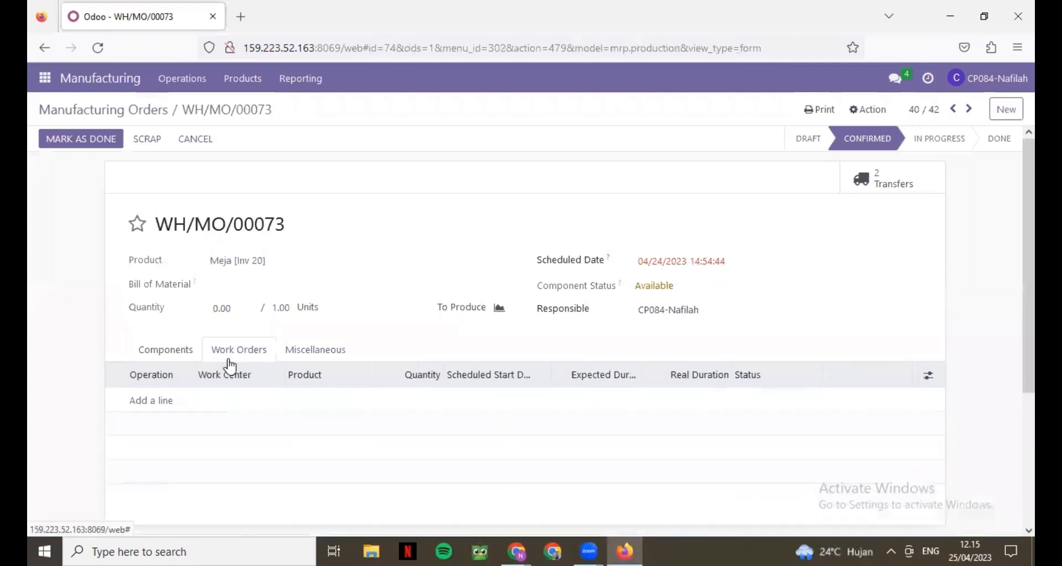
click(147, 402)
text(Perakitan)
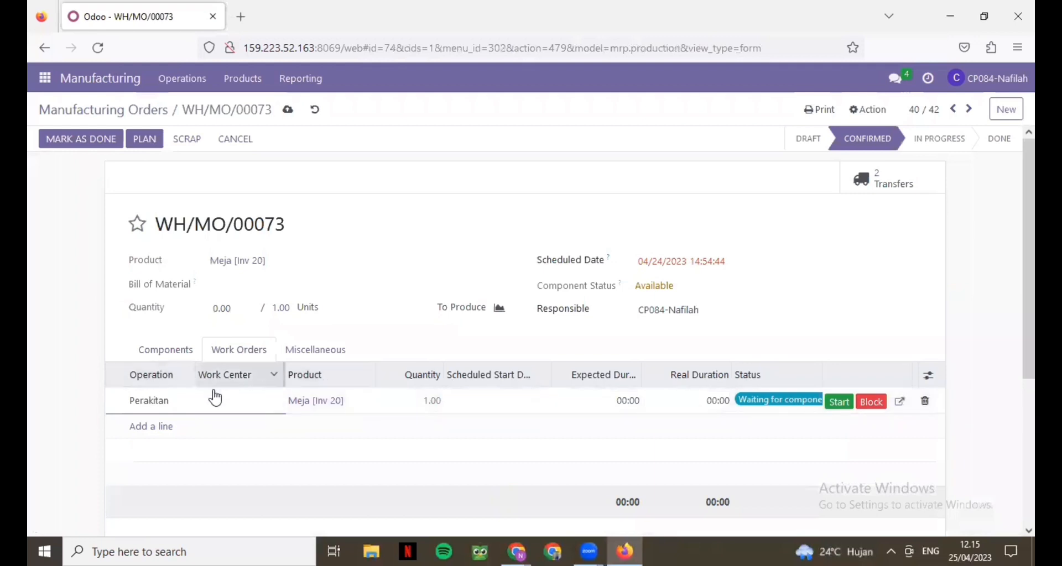
click(216, 397)
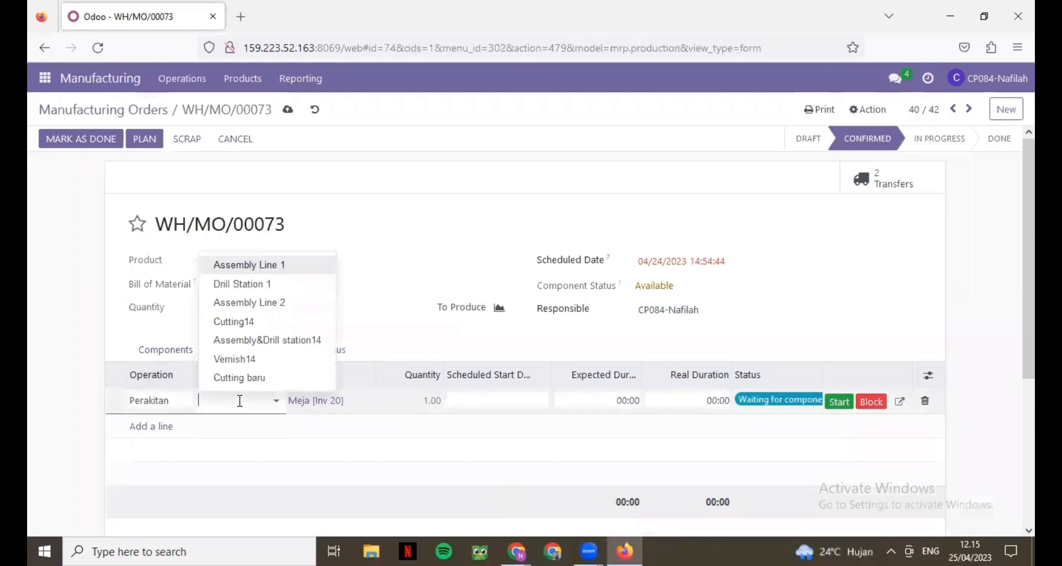
click(275, 268)
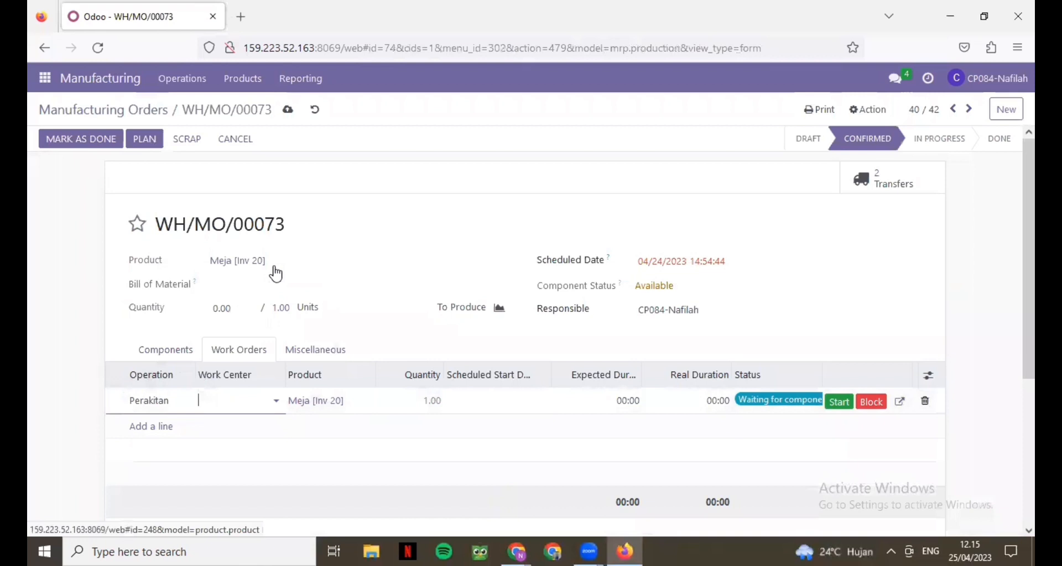
scroll(375, 298, down, 3)
click(265, 247)
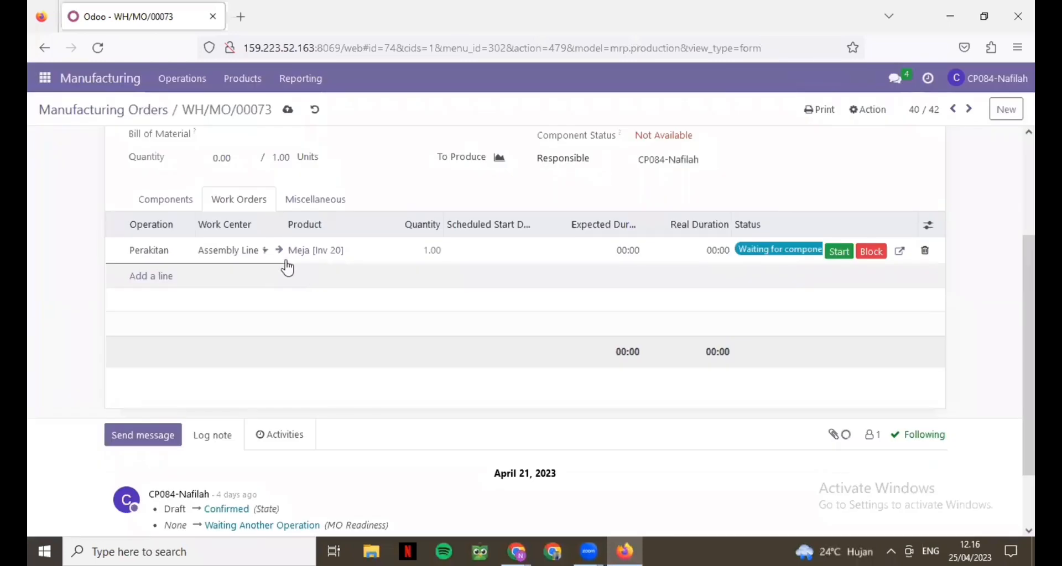
scroll(290, 263, up, 3)
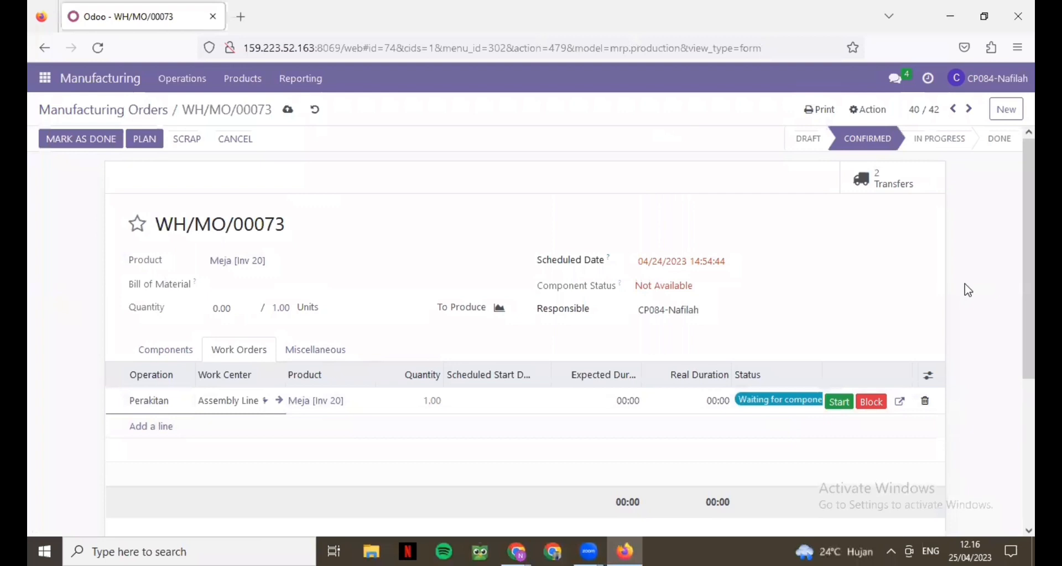
click(288, 113)
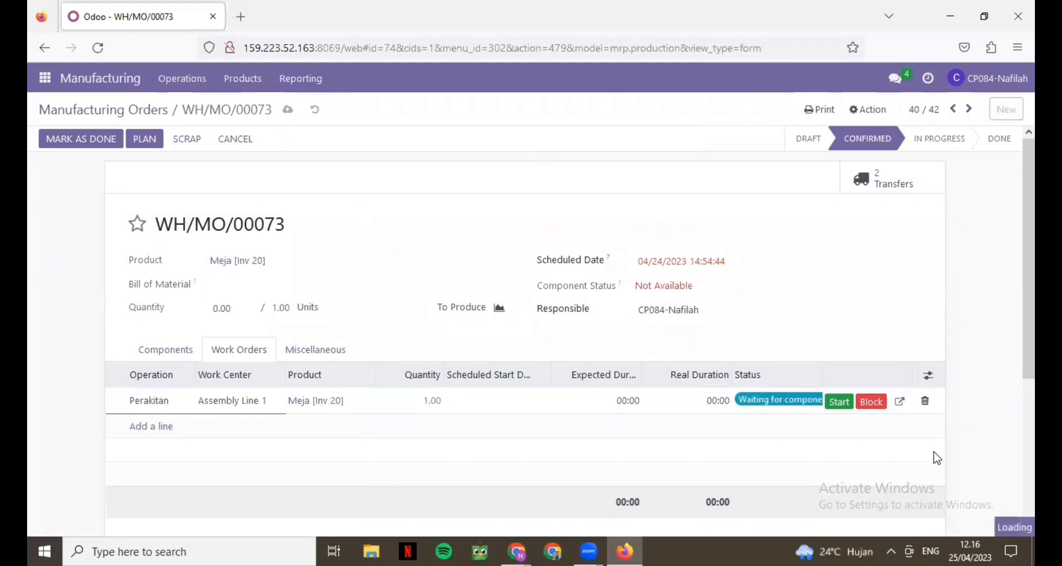
Start the Perakitan work order of WH/MO/00073 and mark it as done
click(839, 401)
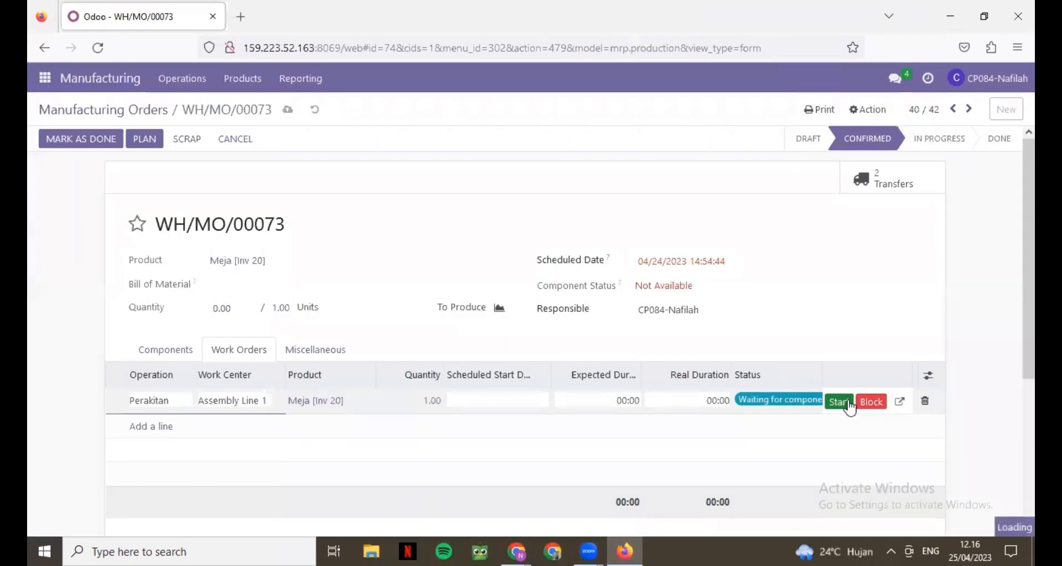
click(841, 401)
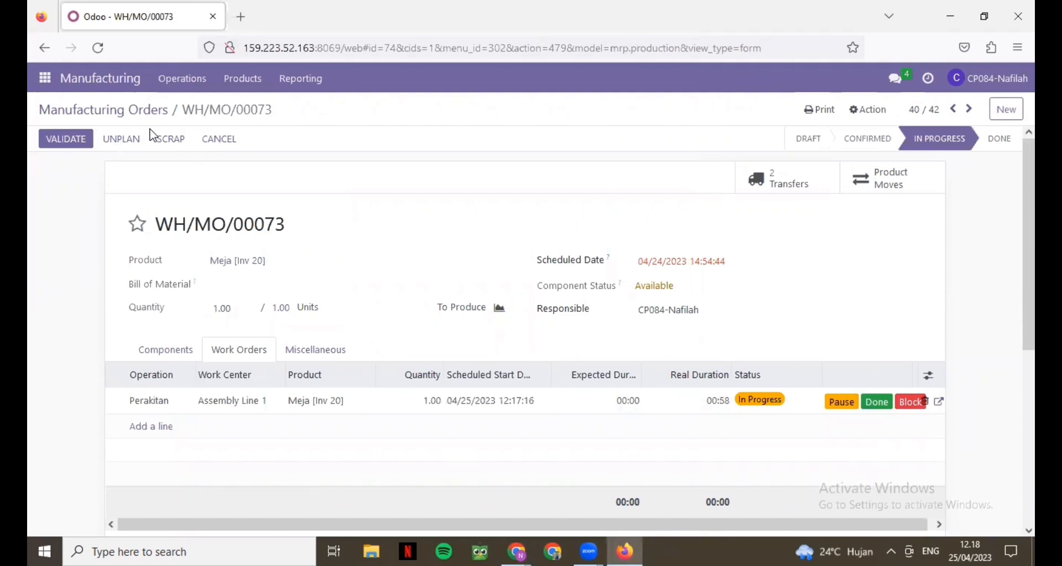
click(876, 403)
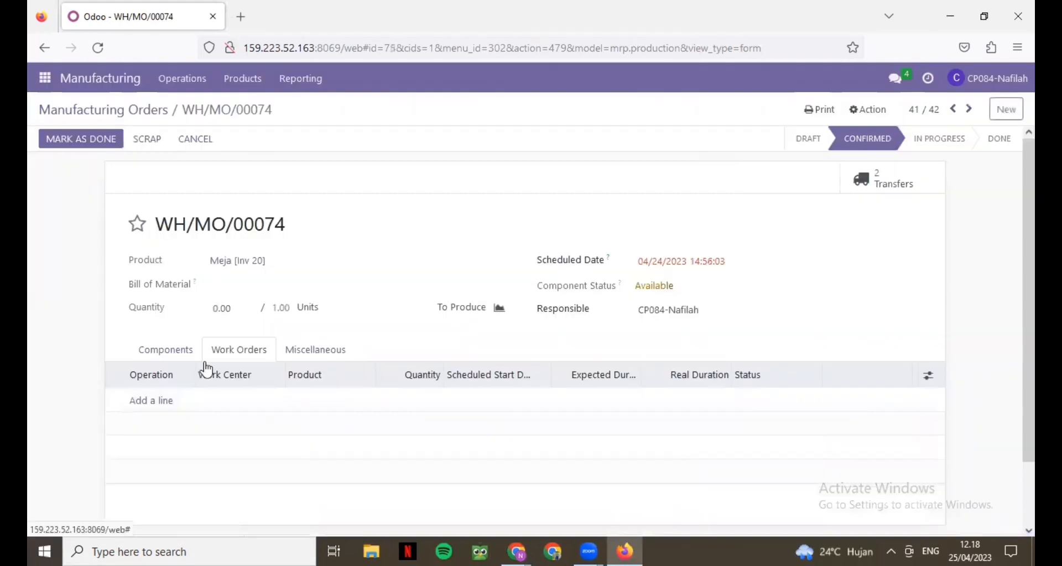
Add a work order with operation Perakitan at work center Assembly Line 1 to WH/MO/00074 and save it
click(150, 401)
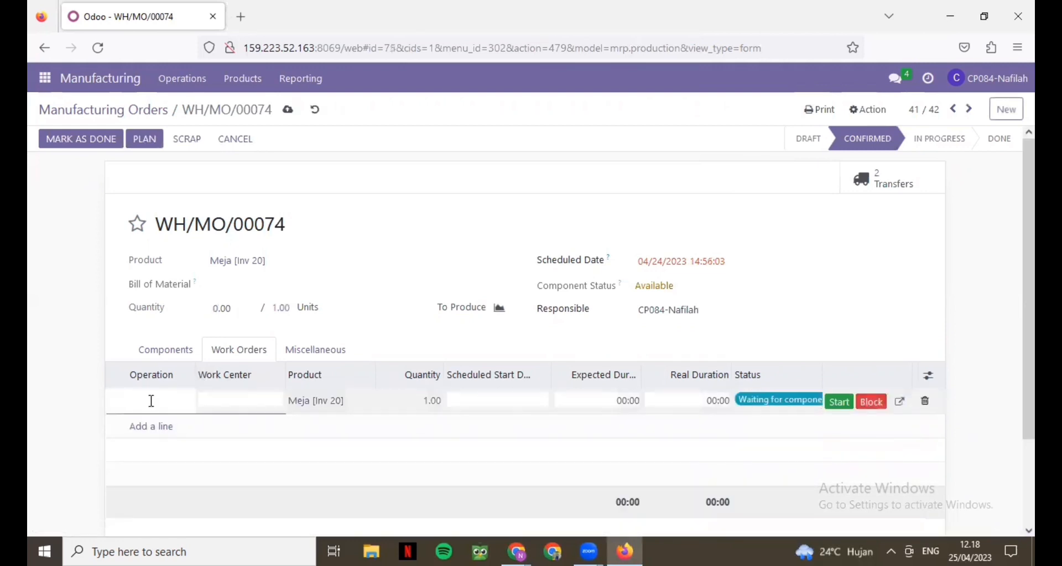
text(Perakitan)
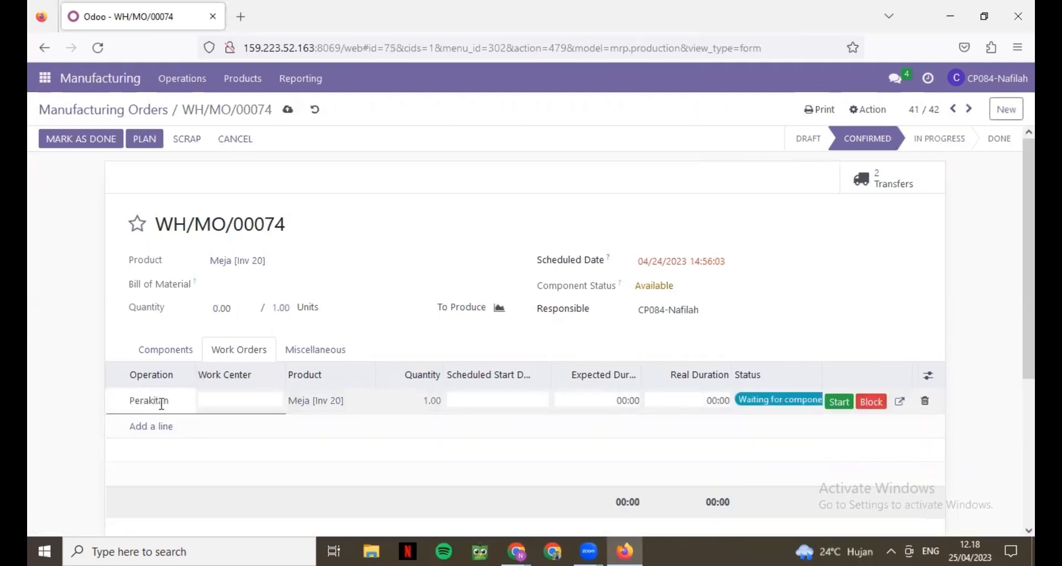
click(234, 399)
click(271, 267)
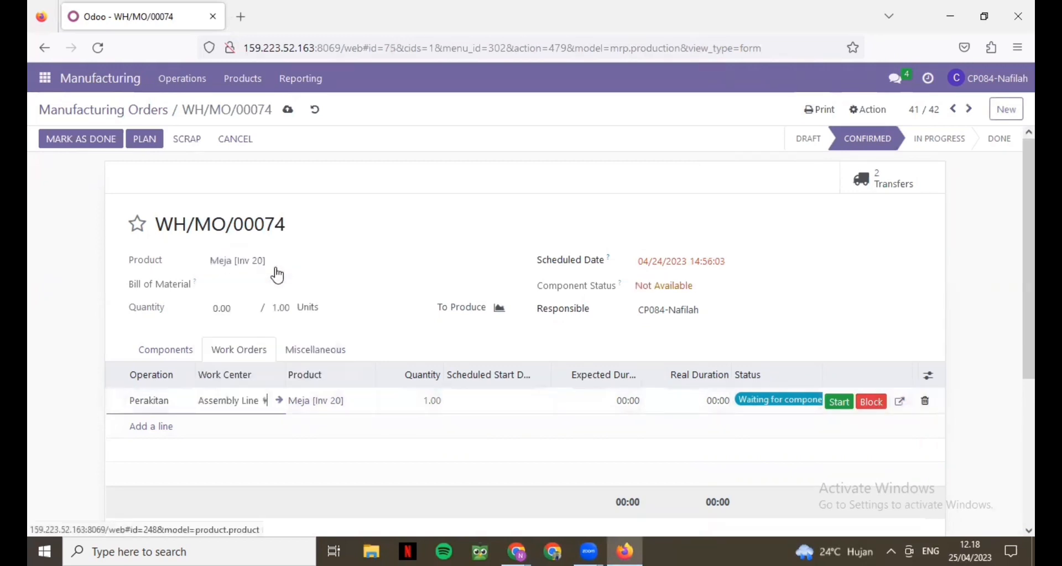
click(284, 116)
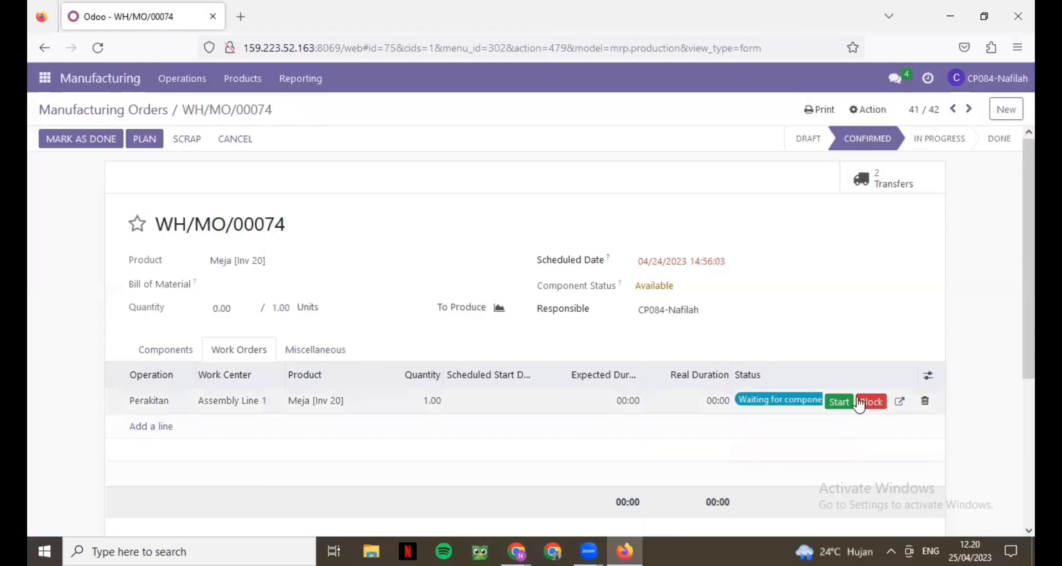
Start the Perakitan work order of WH/MO/00074 and mark it as done
click(837, 408)
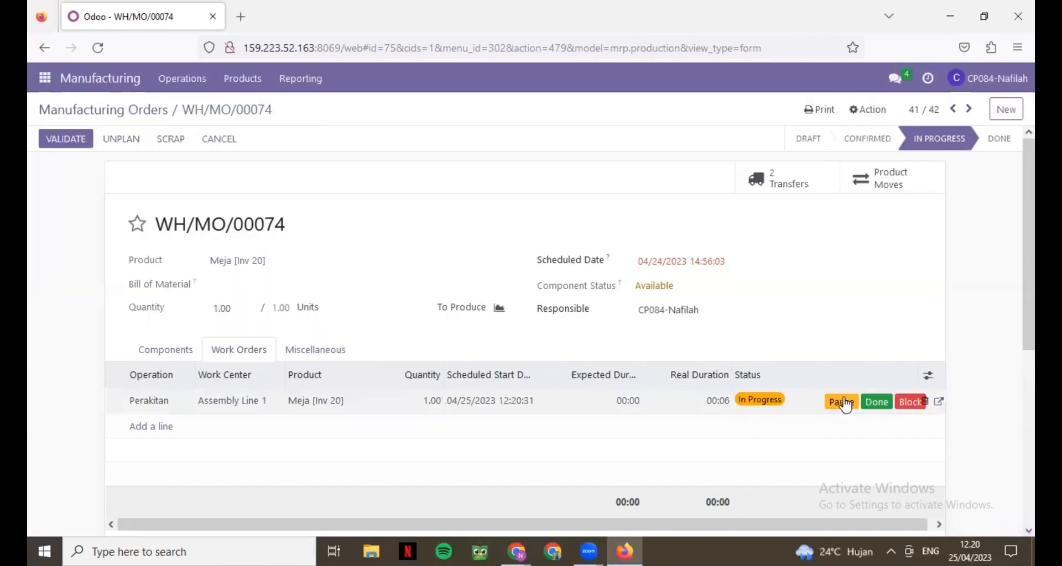
click(875, 404)
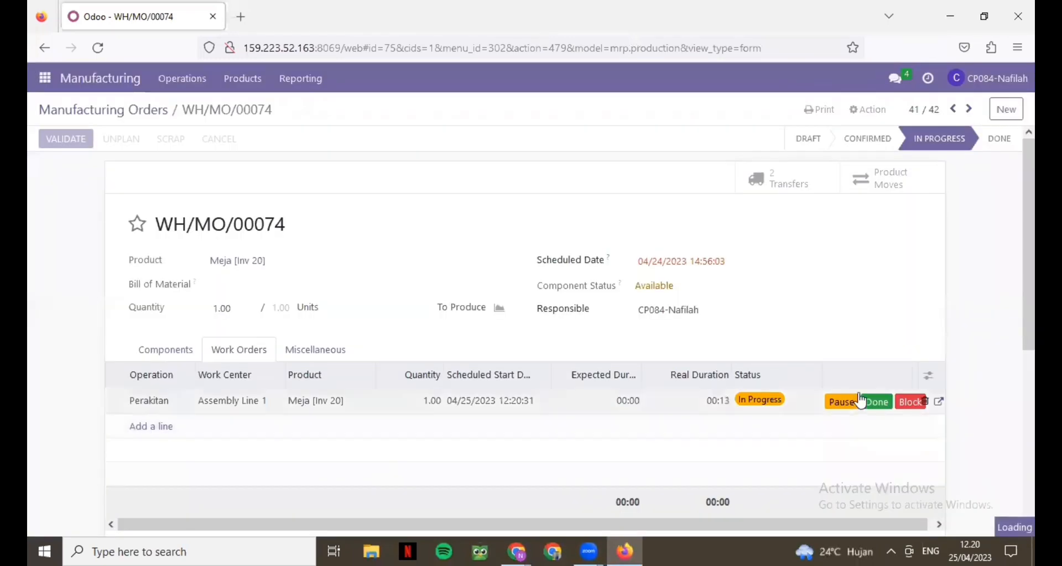
click(876, 403)
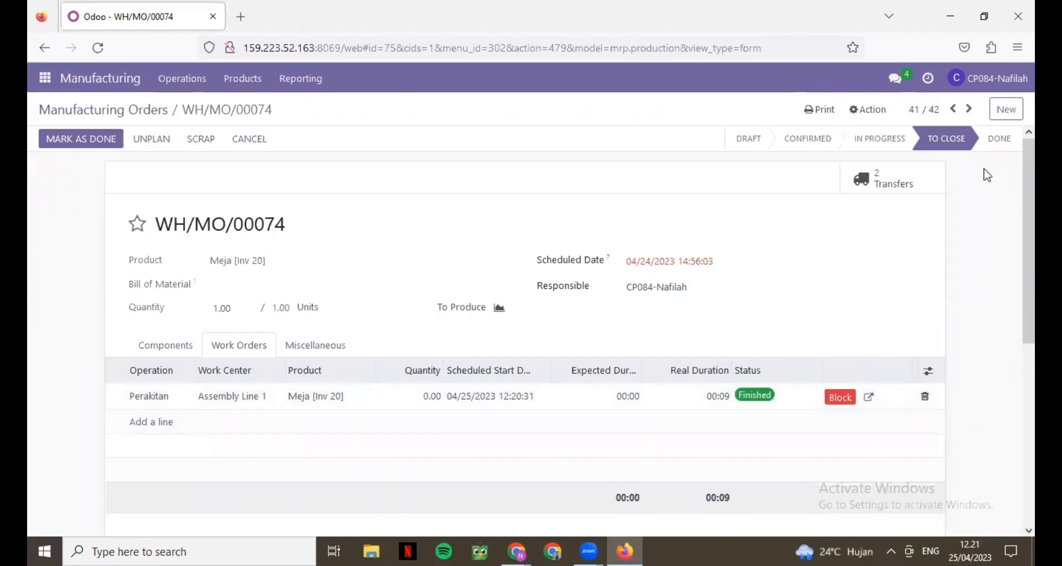
Add a work order with operation Perakitan at work center Assembly Line 1 to WH/MO/00075
click(975, 110)
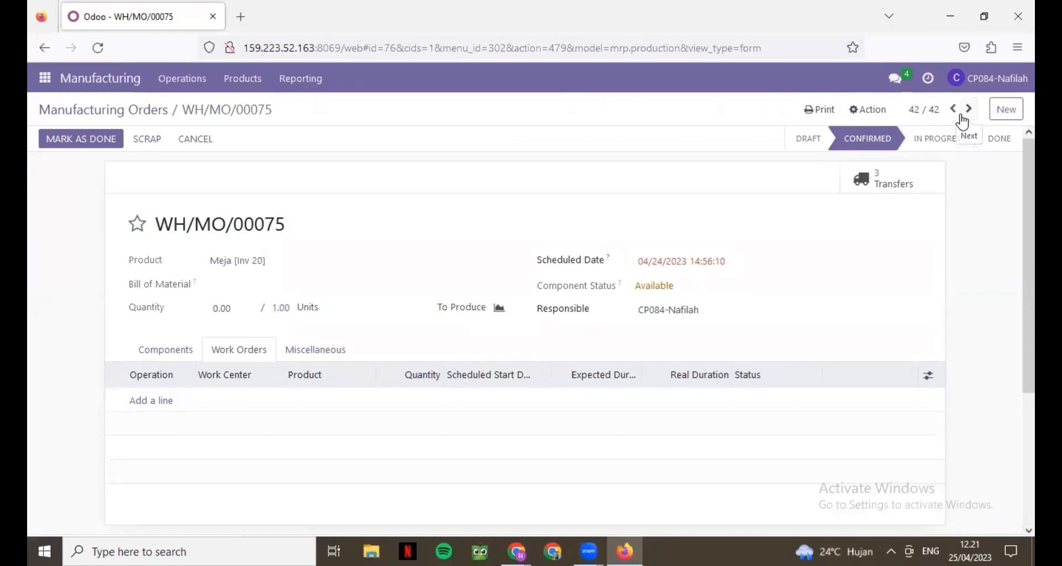
click(142, 401)
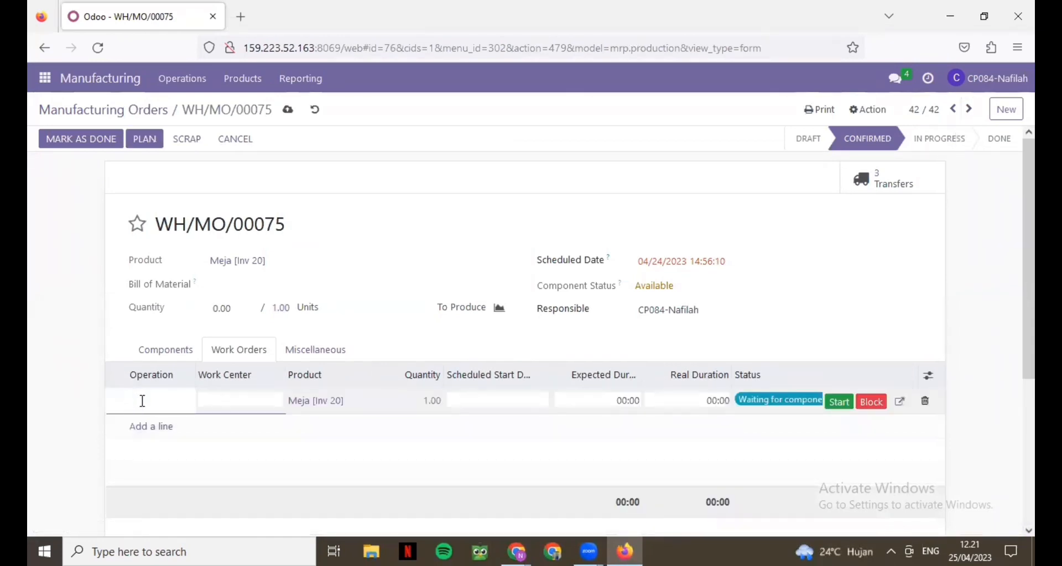
text(Perakitan)
click(232, 402)
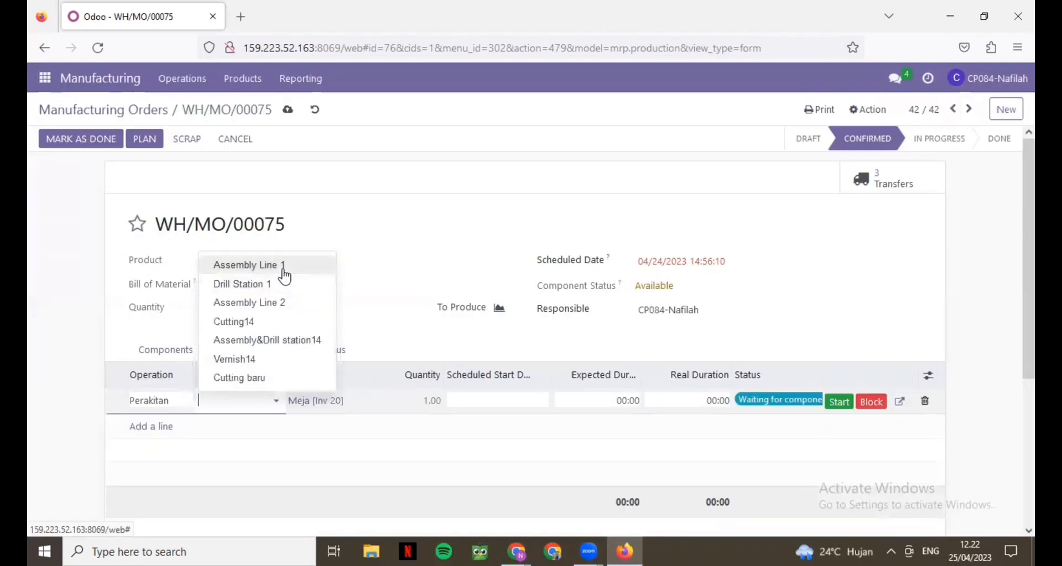
click(284, 270)
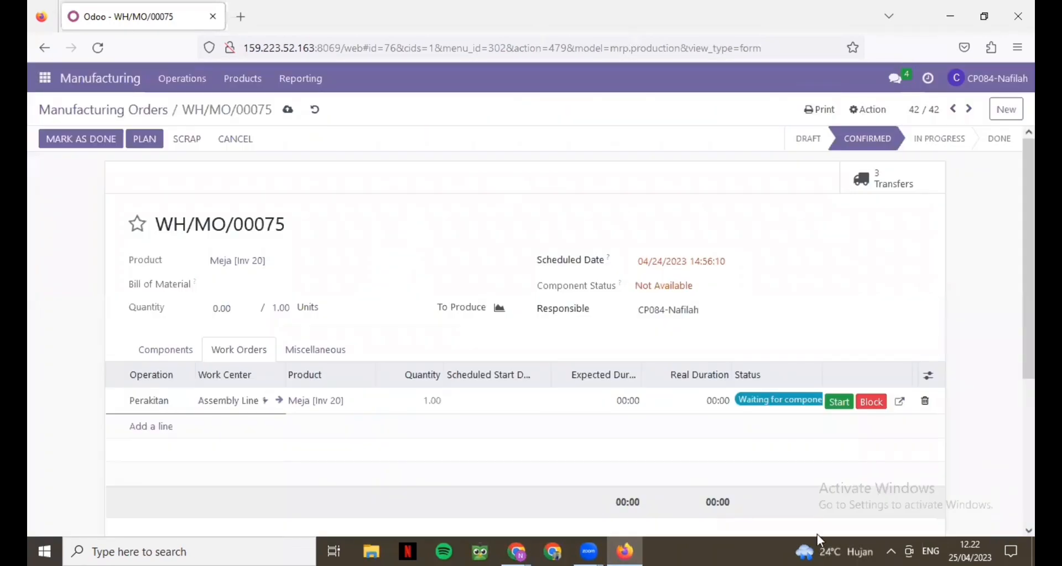
Save WH/MO/00075, start its Perakitan work order and mark that work order as done
click(839, 402)
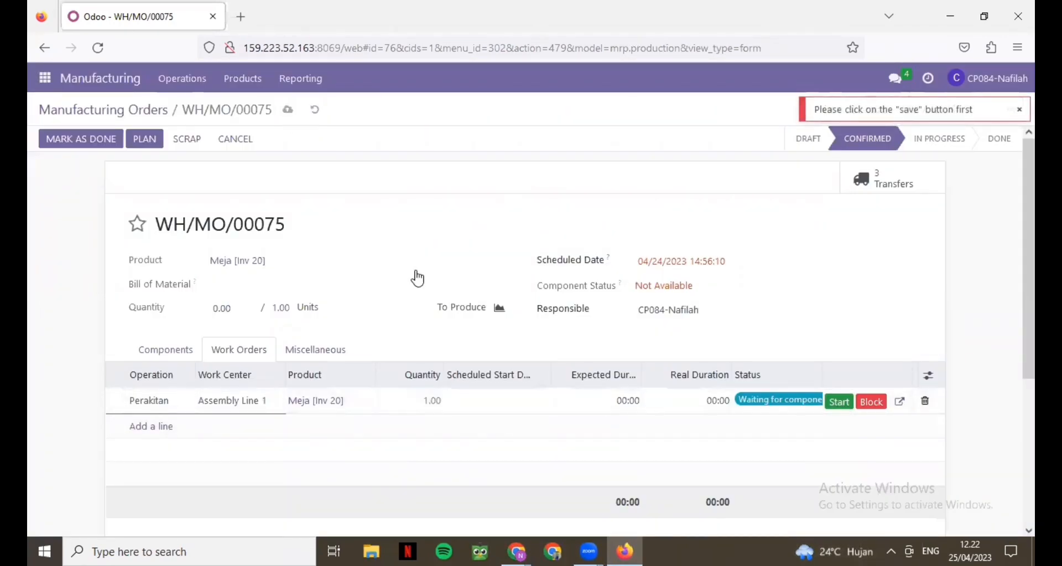
click(872, 402)
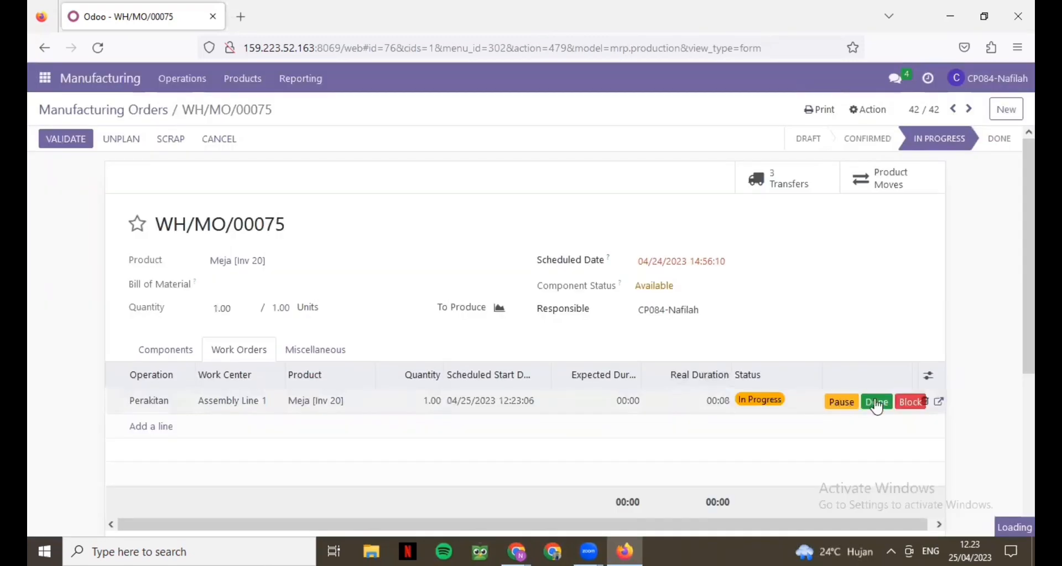
click(874, 401)
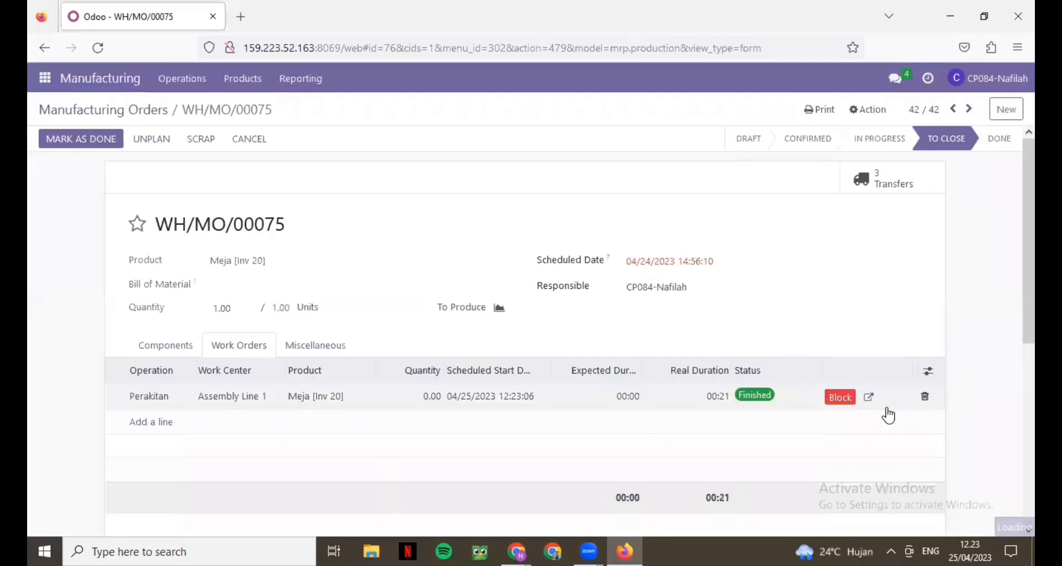
Return to the manufacturing orders list and capture a screenshot of it with the Snipping Tool
click(138, 113)
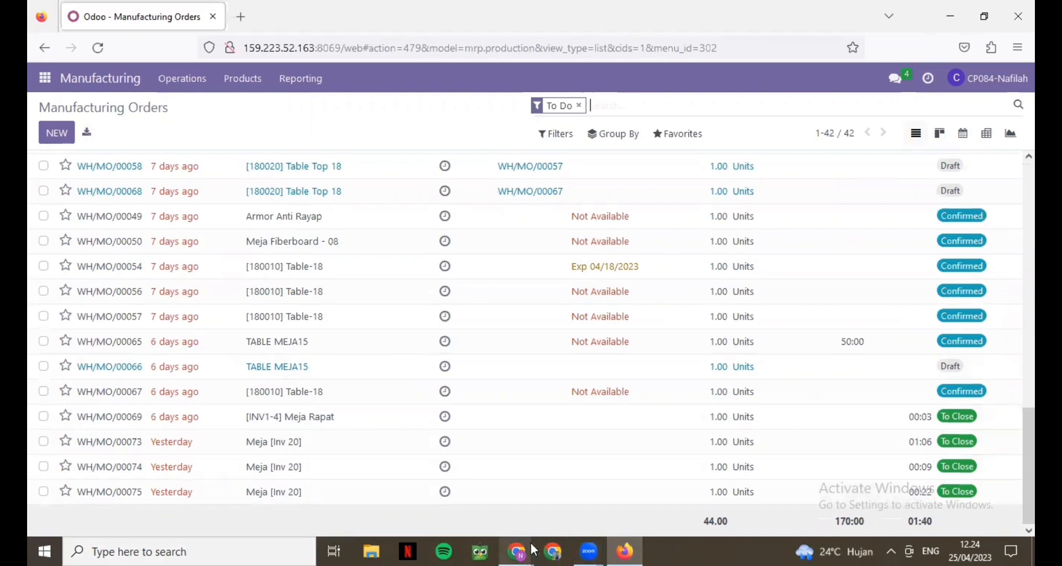
click(210, 549)
text(snippin)
key(Return)
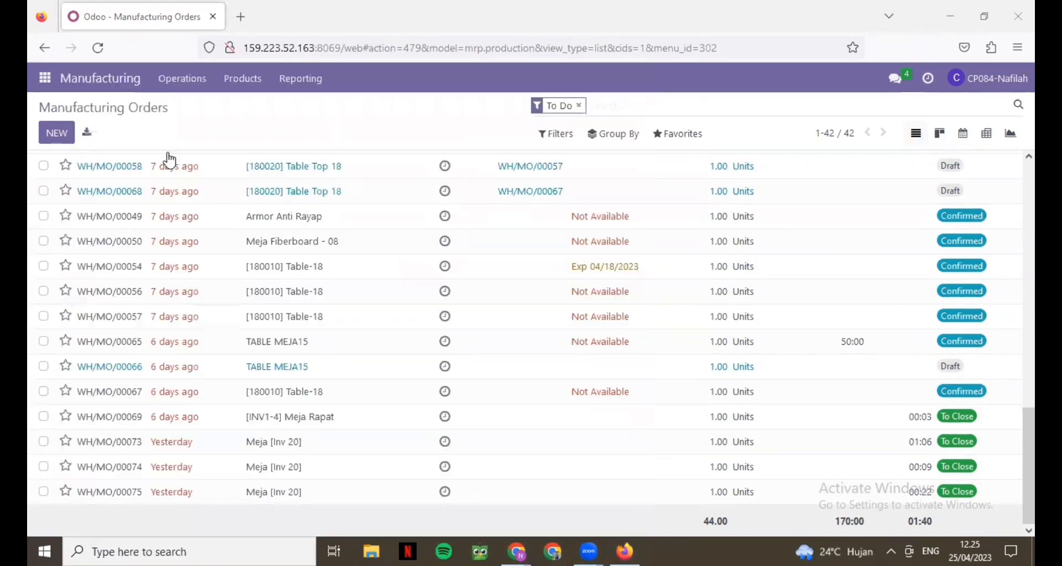
click(509, 137)
drag(28, 36, 1024, 539)
click(949, 14)
Open Discuss and start a direct conversation with the colleague who has to validate the orders
click(44, 80)
click(58, 105)
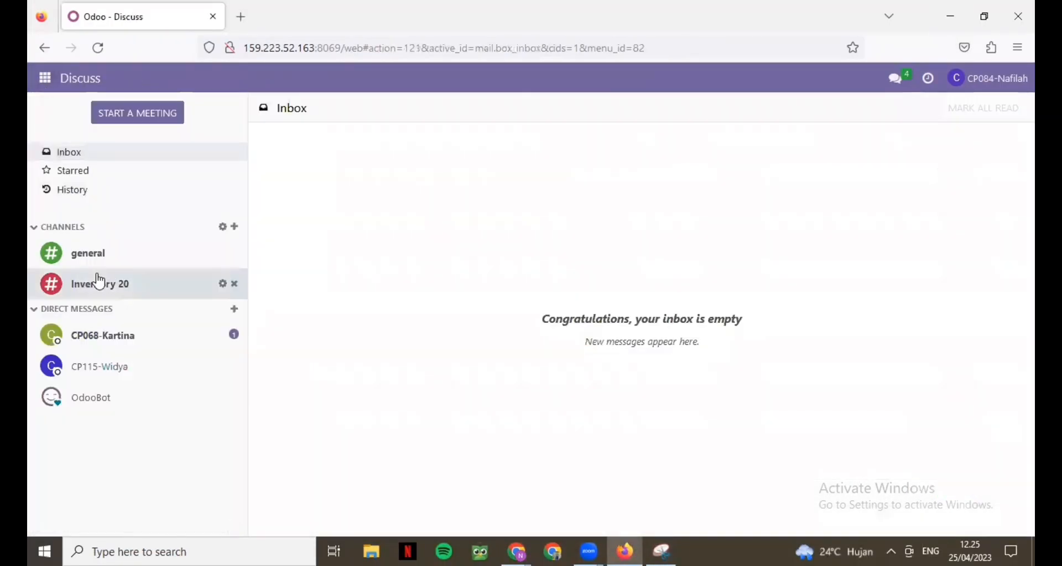
click(234, 310)
text(cp09)
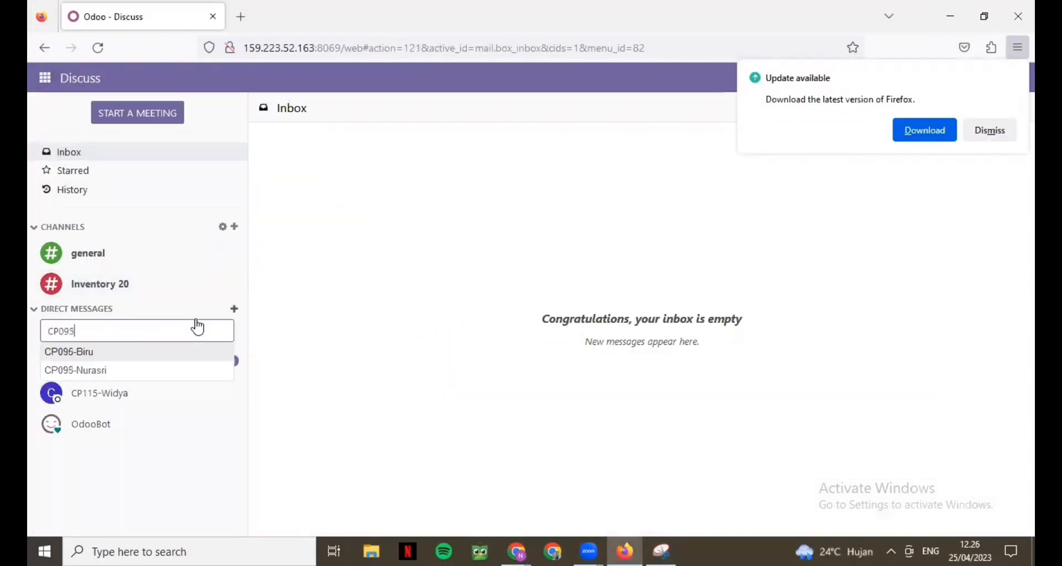
click(157, 352)
Send the message "Tolong validate dokumen WH/MO/00073 - WH/MO/00075" with the orders list screenshot attached
text(Tolong validate )
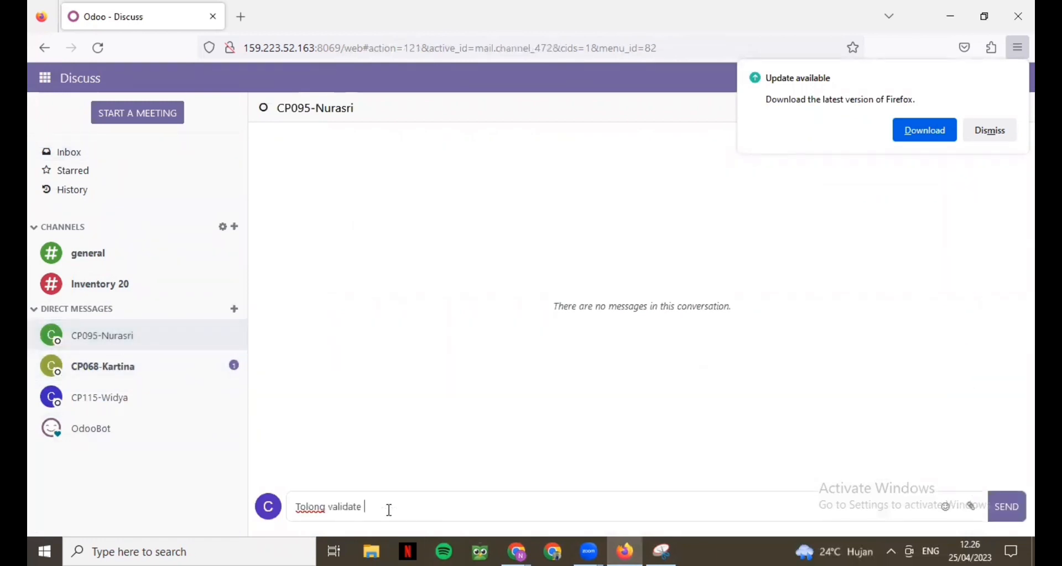
text(dokumen WH/00073 - WH/00075)
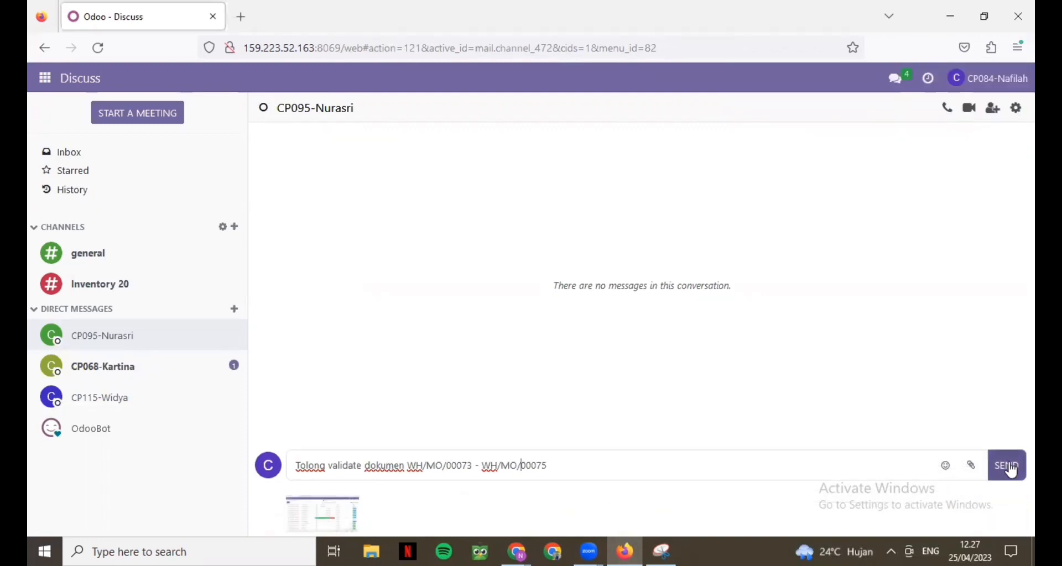
click(1011, 471)
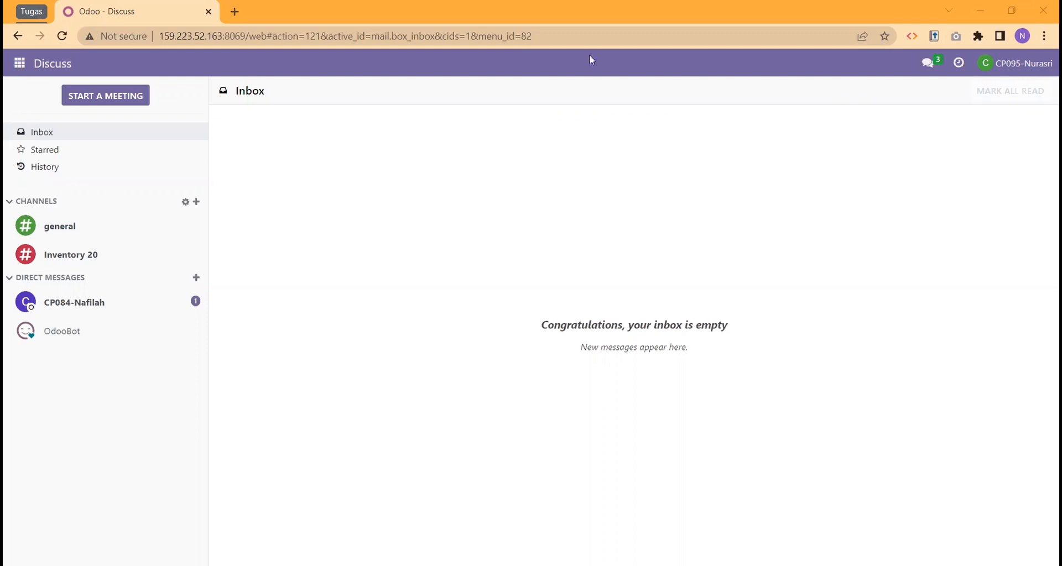
From the validating colleague's account, read the direct message requesting validation and open the Manufacturing app
click(115, 312)
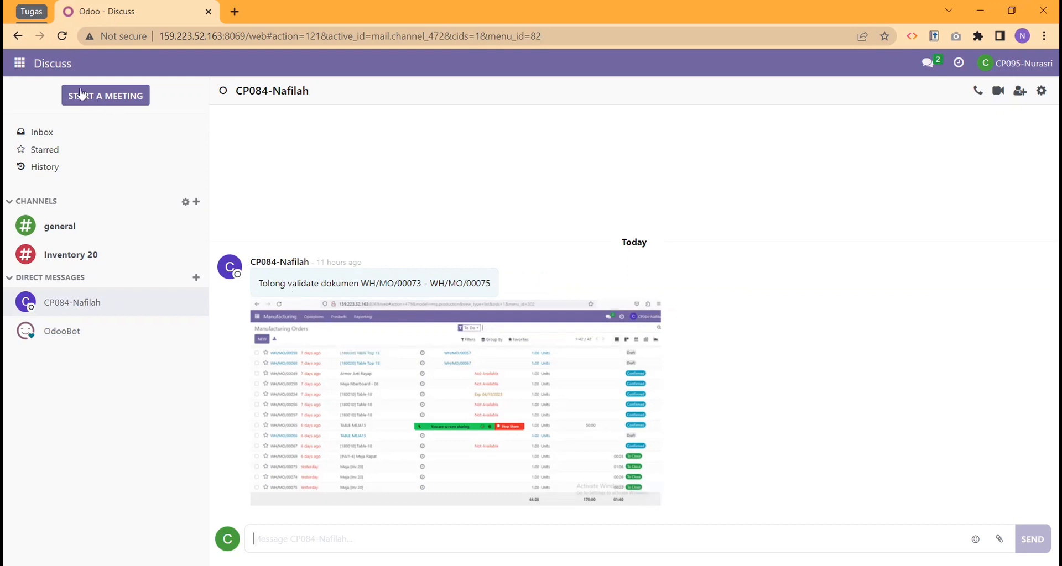
click(17, 64)
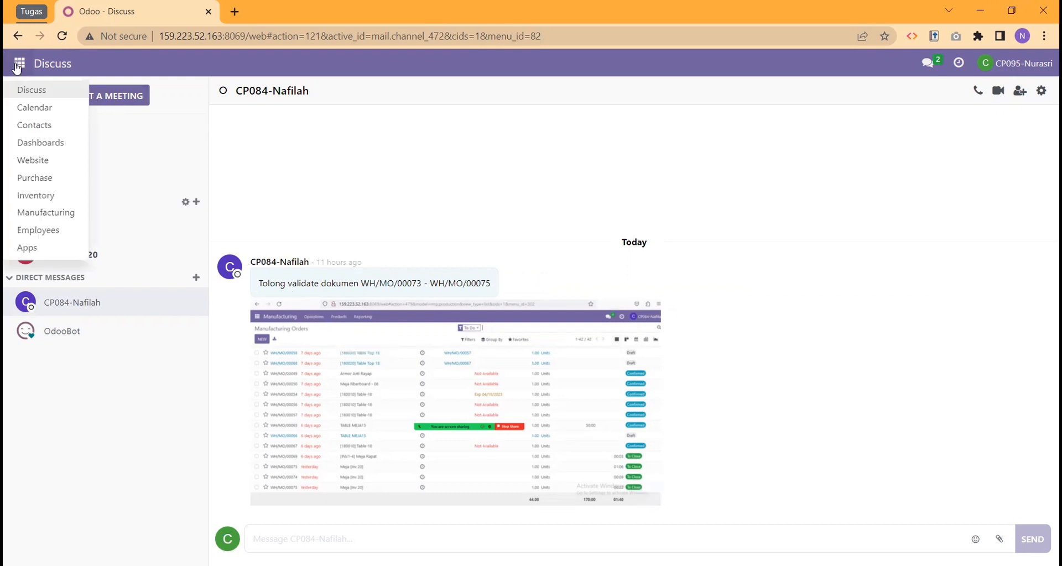
click(59, 215)
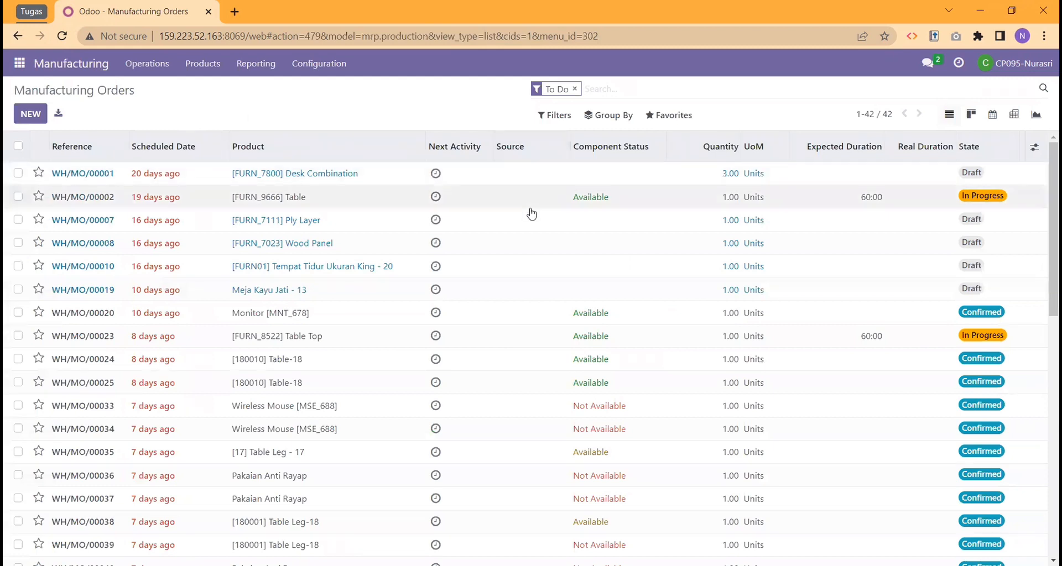
Group the manufacturing orders by scheduled date per day and expand the 24 Apr 2023 group
click(614, 122)
click(616, 213)
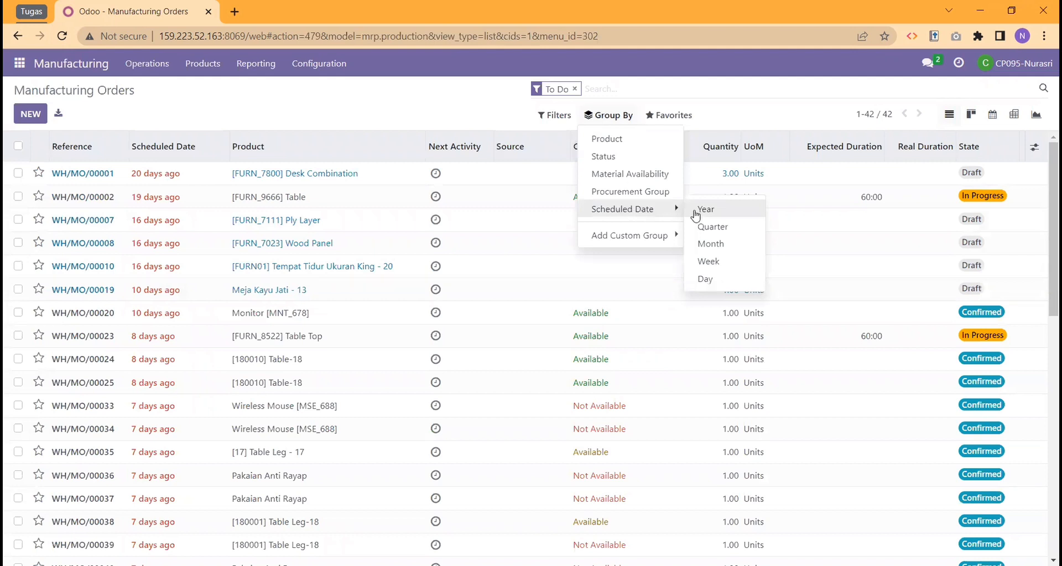
click(703, 280)
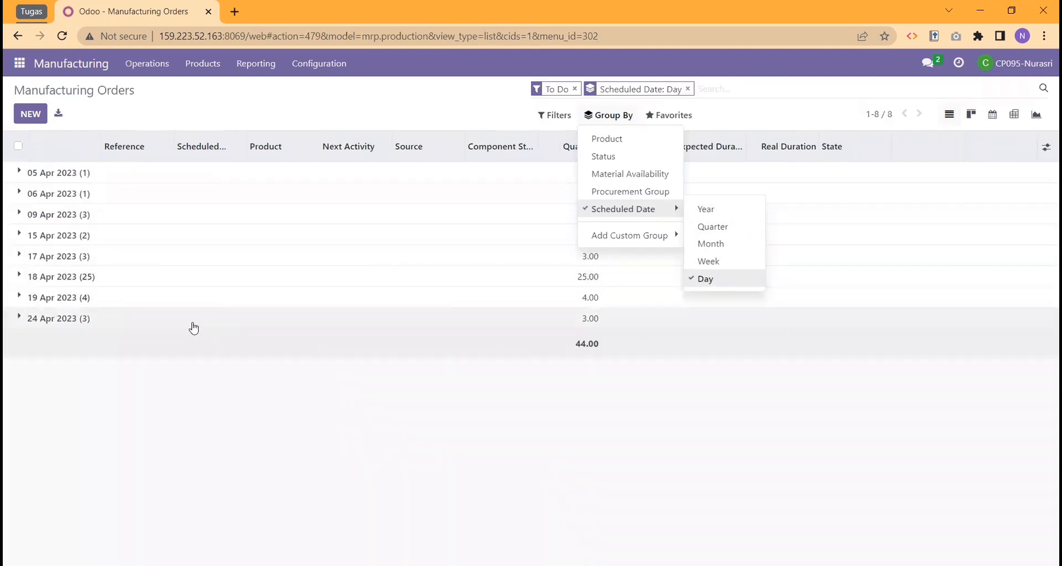
click(60, 322)
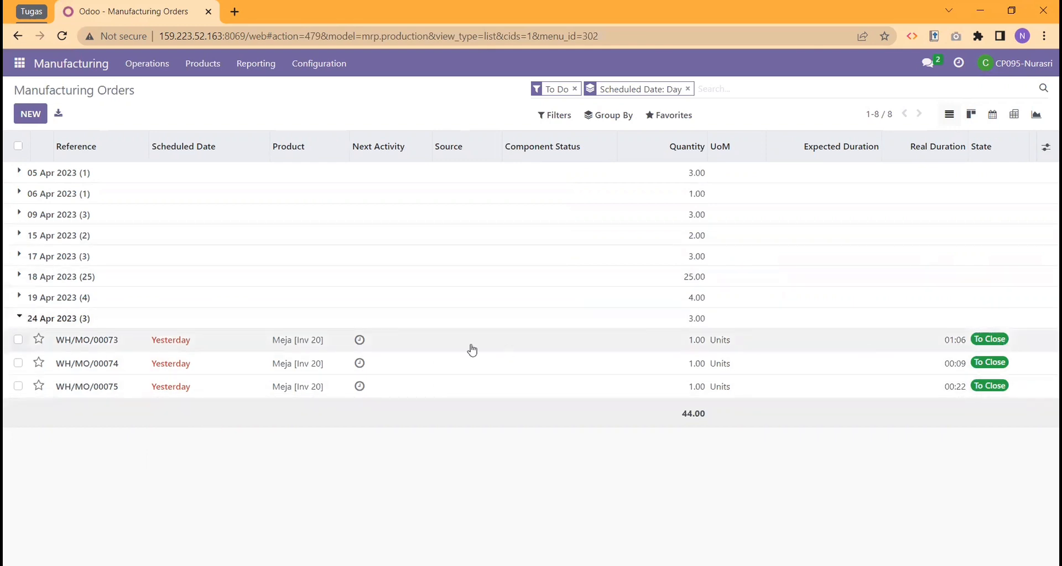
Mark manufacturing orders WH/MO/00073, WH/MO/00074 and WH/MO/00075 as done, and return to the orders list
click(123, 347)
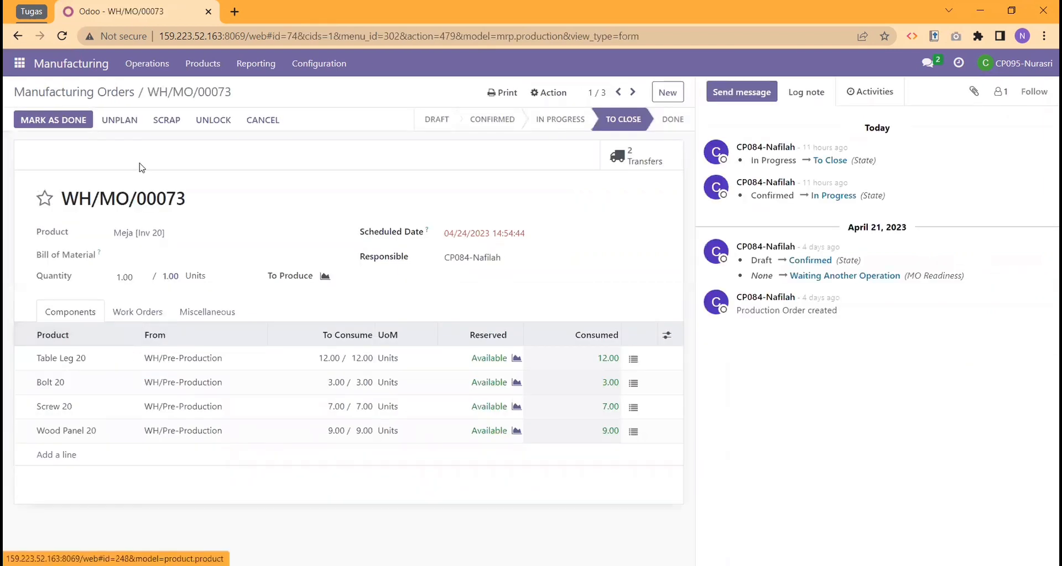
click(71, 125)
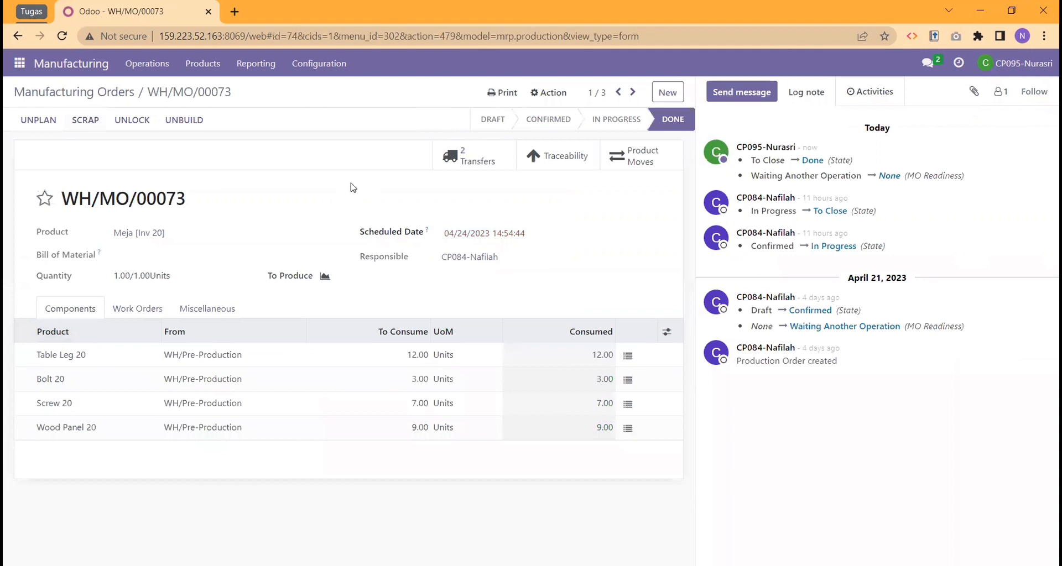
mouse_move(672, 123)
click(628, 97)
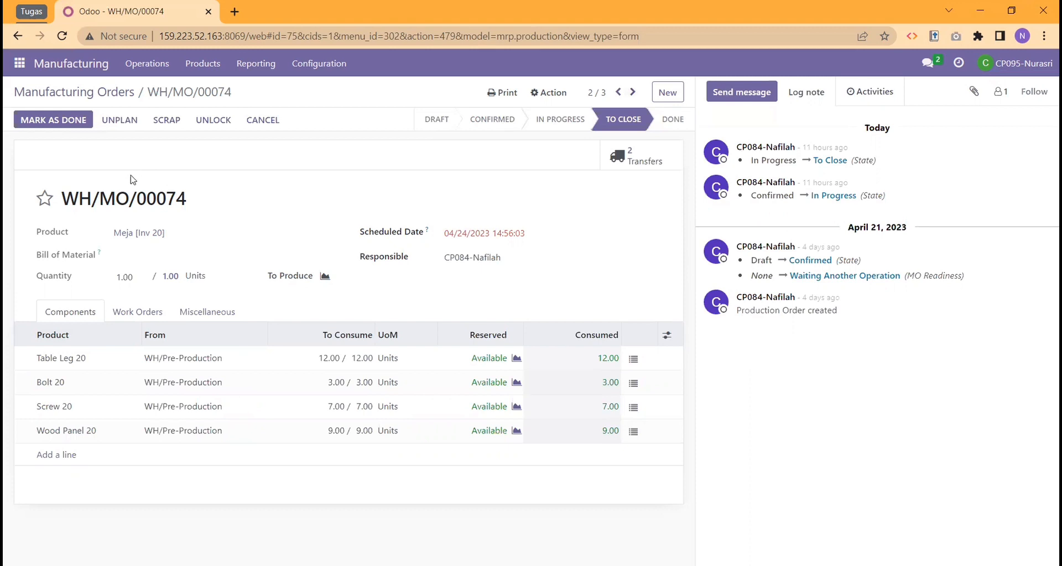
click(64, 122)
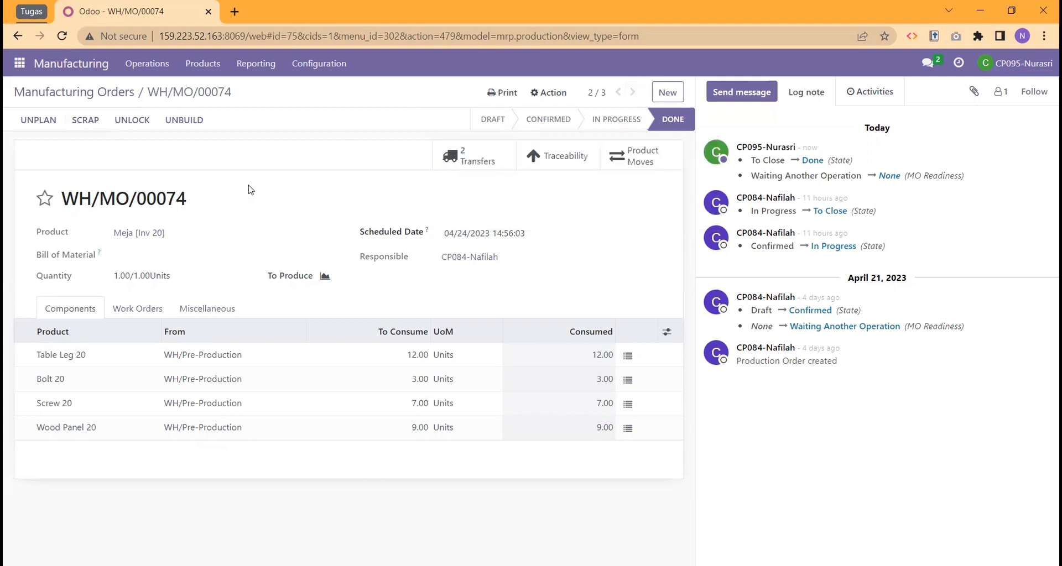
key(alt+n)
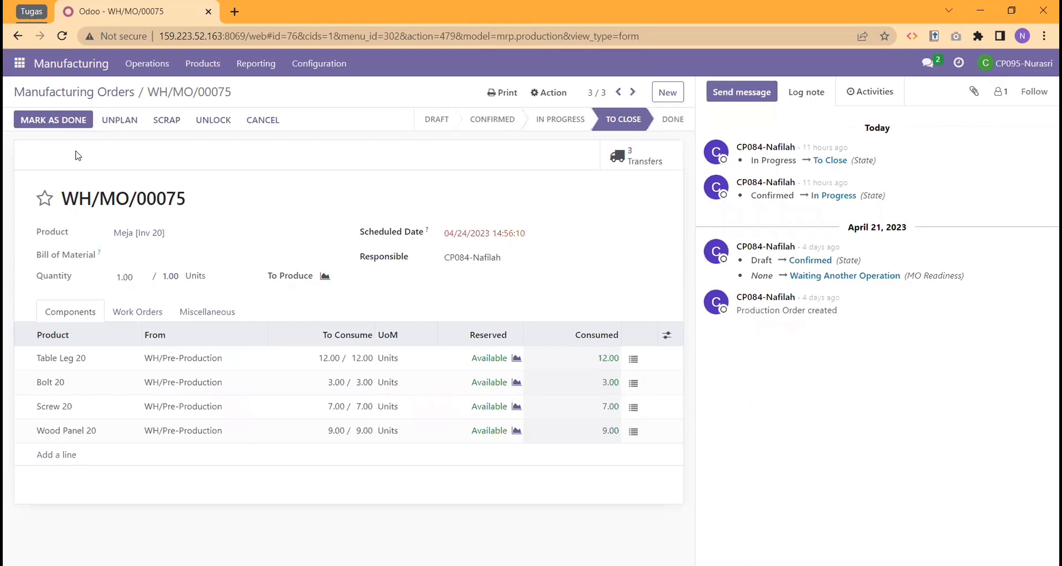
click(64, 125)
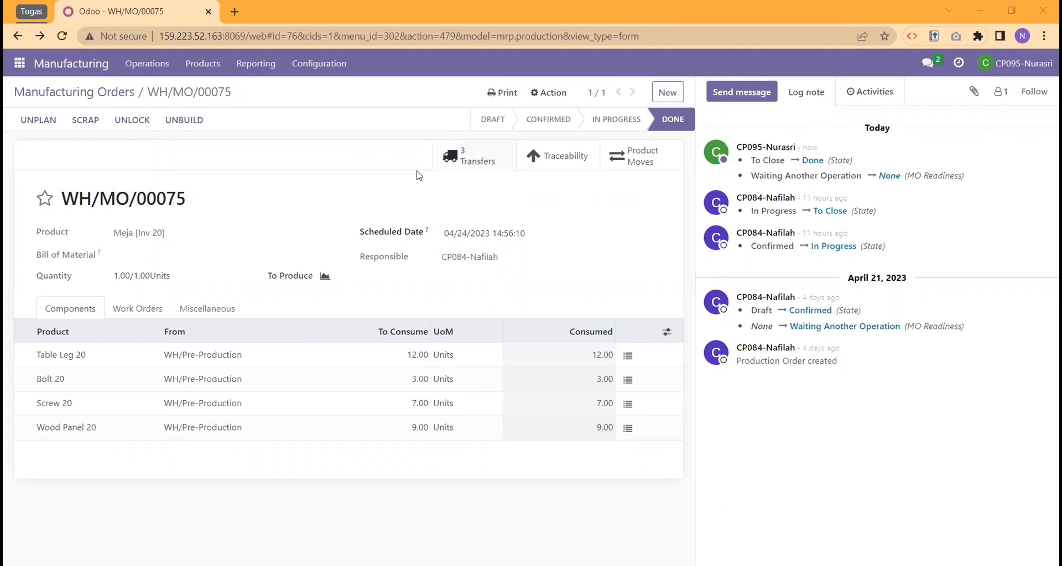
click(99, 94)
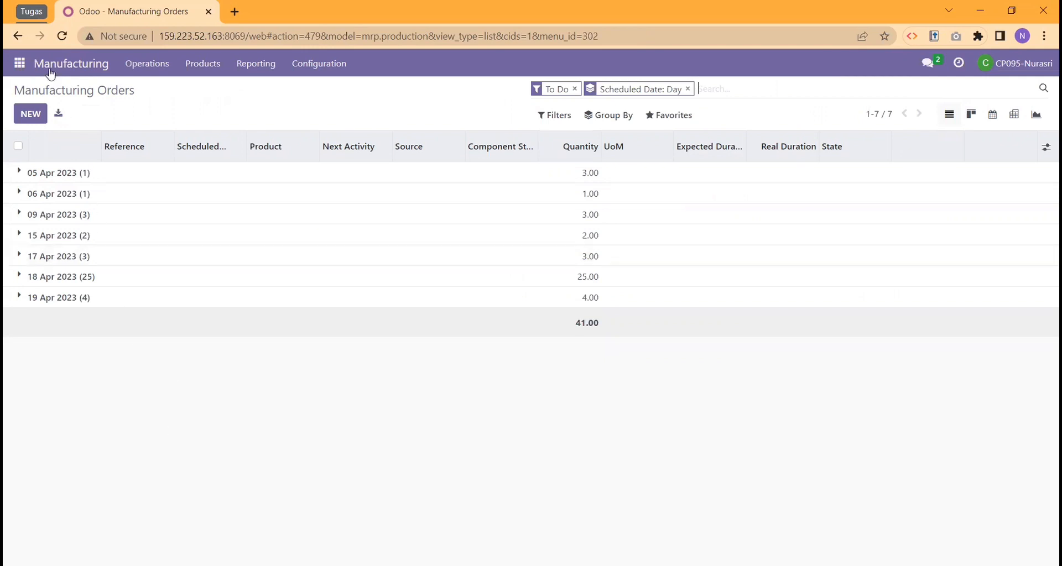
Open Discuss, search for a colleague among the direct messages, and open the Inventory 20 channel instead
click(21, 62)
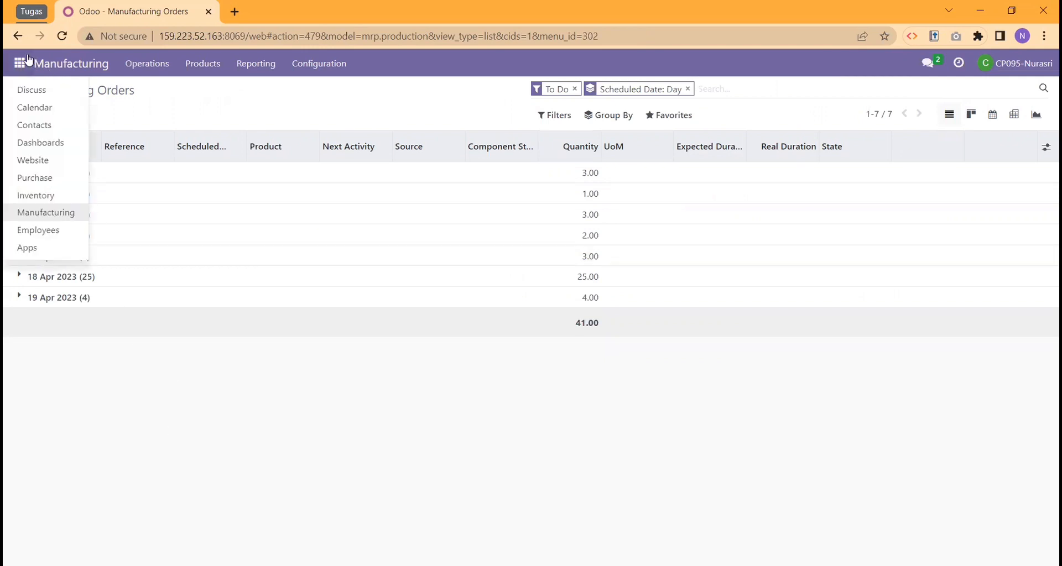
click(31, 88)
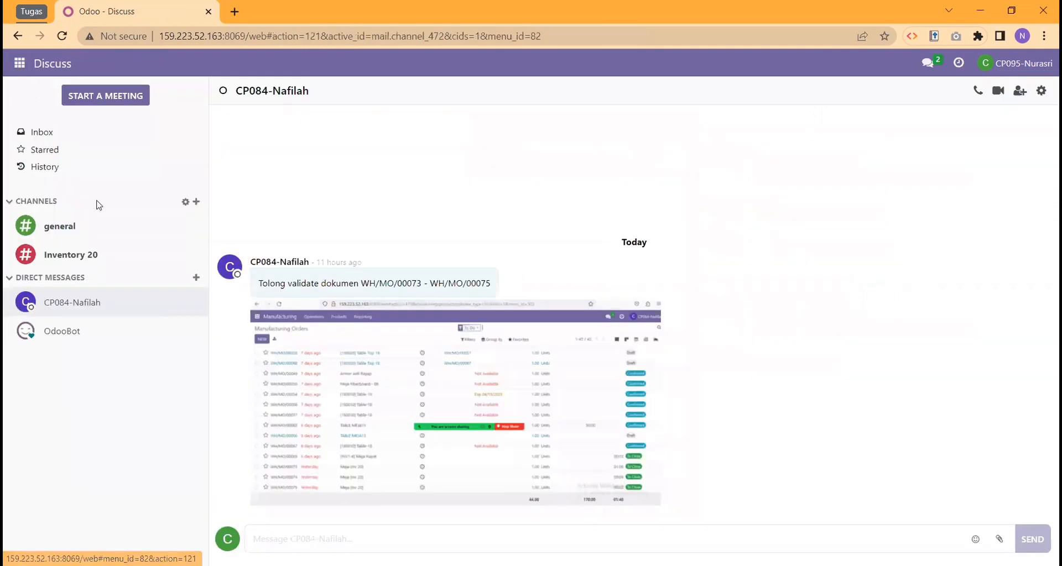
click(195, 278)
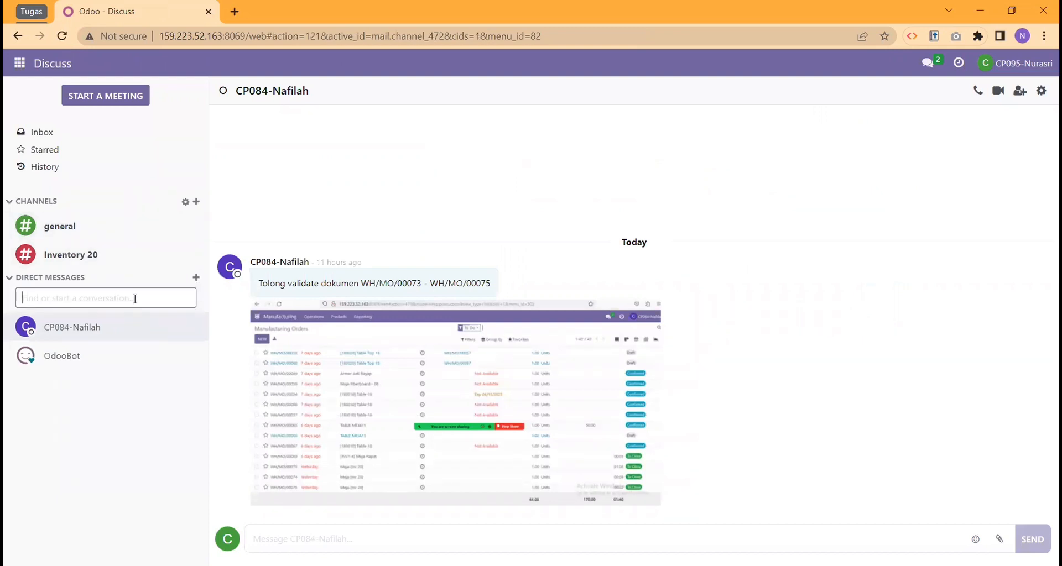
text(karti)
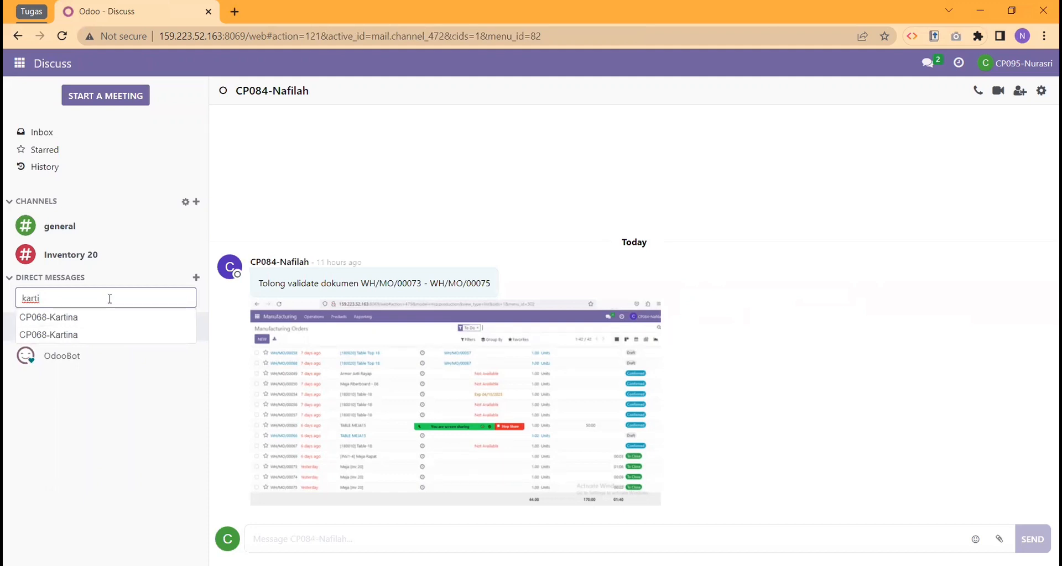
click(123, 264)
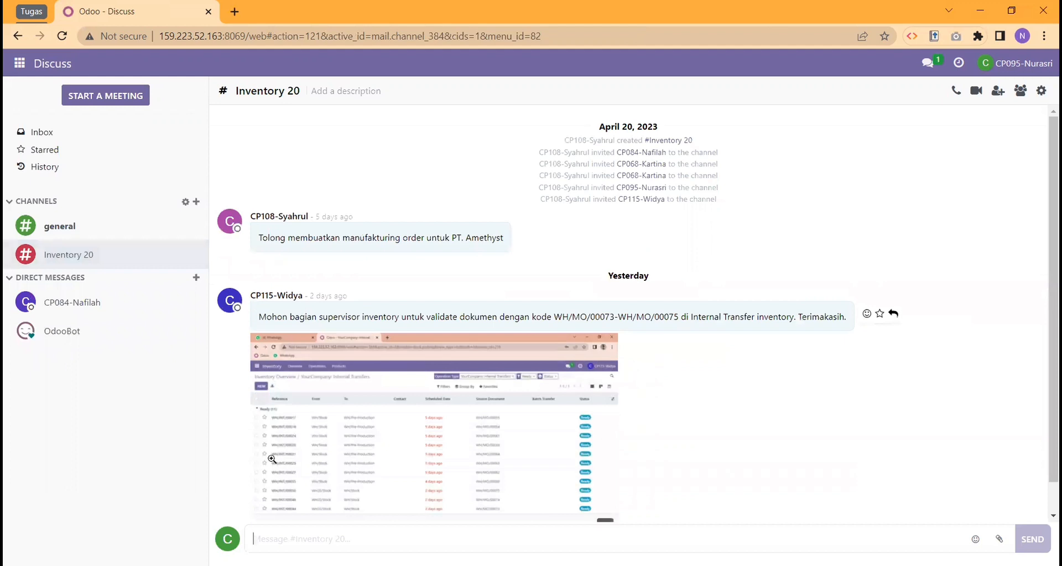
Draft an Inventory 20 channel message asking the reporting colleague: "tolong bacakan reporting product moves kita ya"
click(276, 539)
text(s)
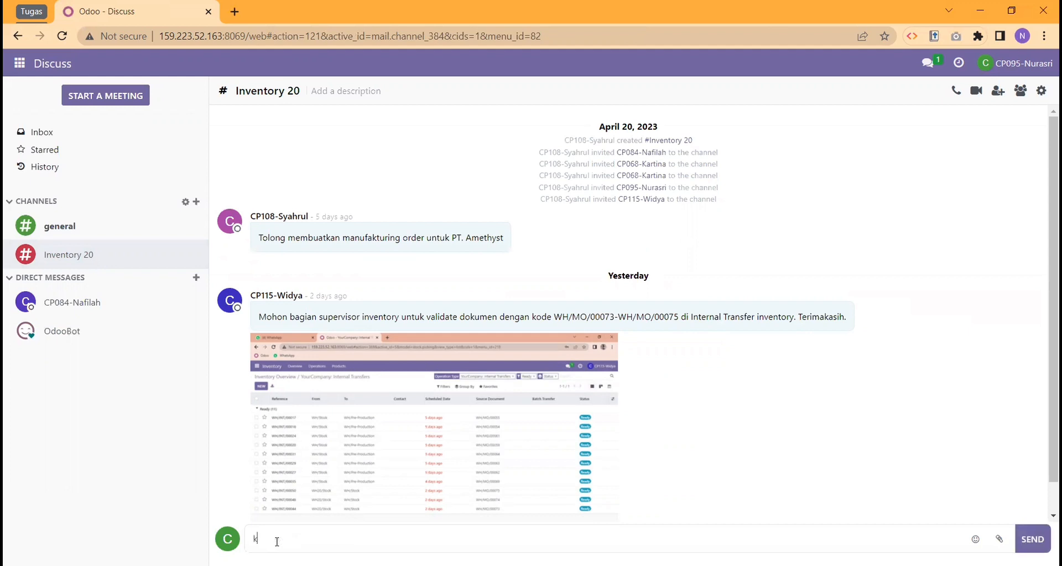
key(BackSpace)
text(untukkartina tolong bacakan report)
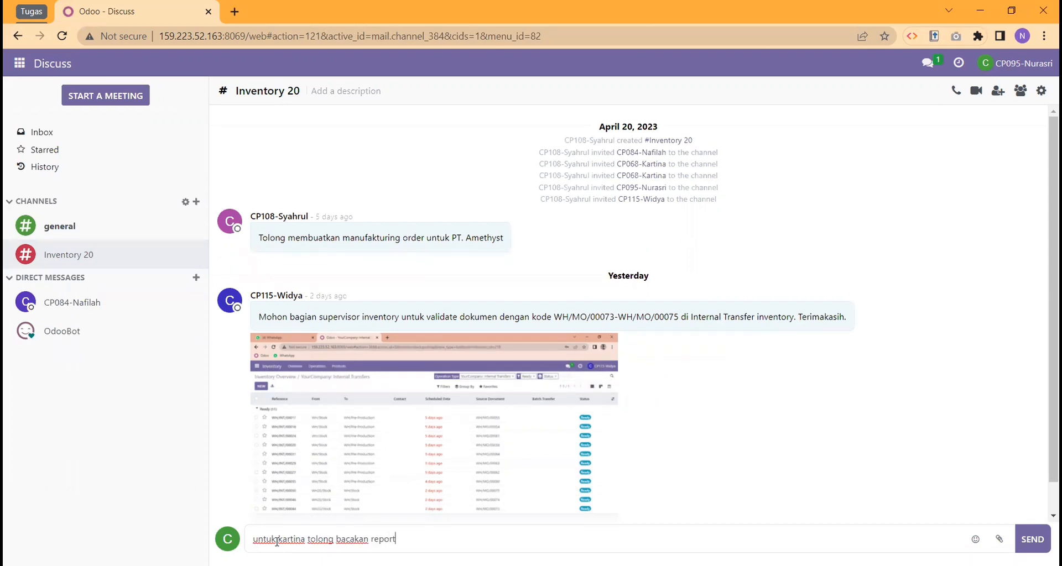
text(ing product moves kita ya)
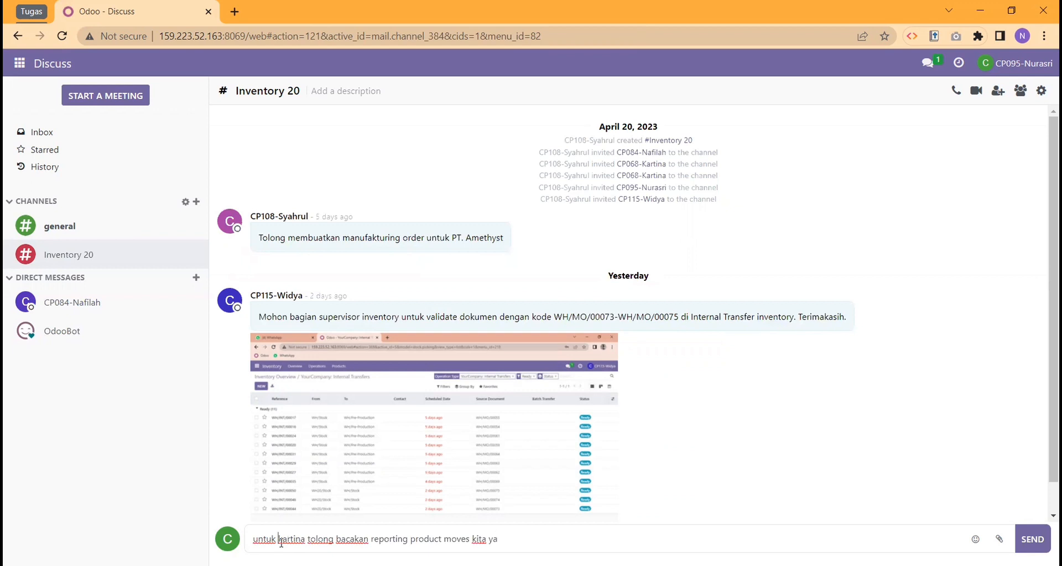
Prefix the colleague's name in the draft message with their participant code and a hyphen, and capitalize the name
click(279, 541)
text(CP)
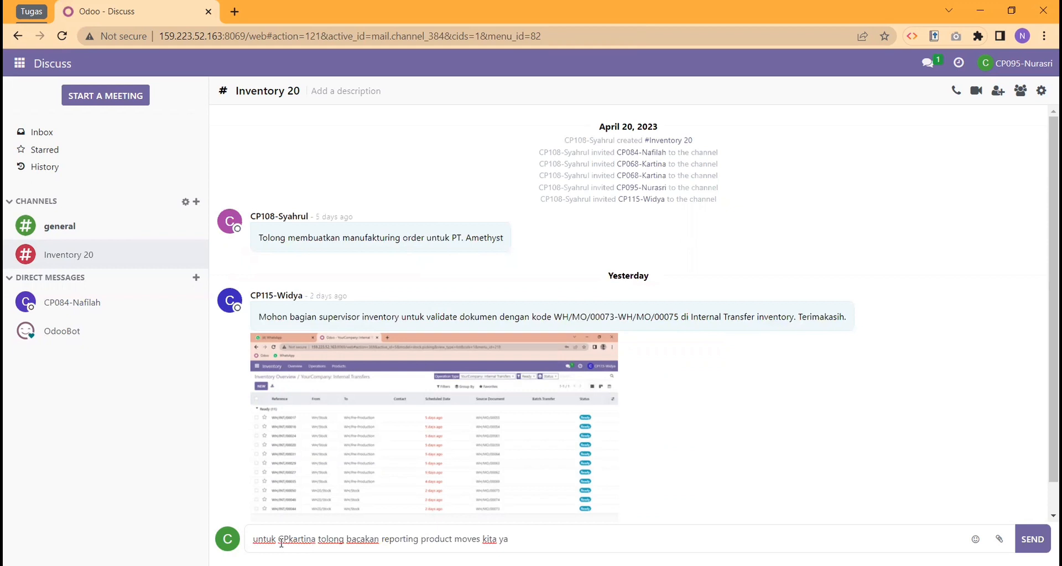
text(068)
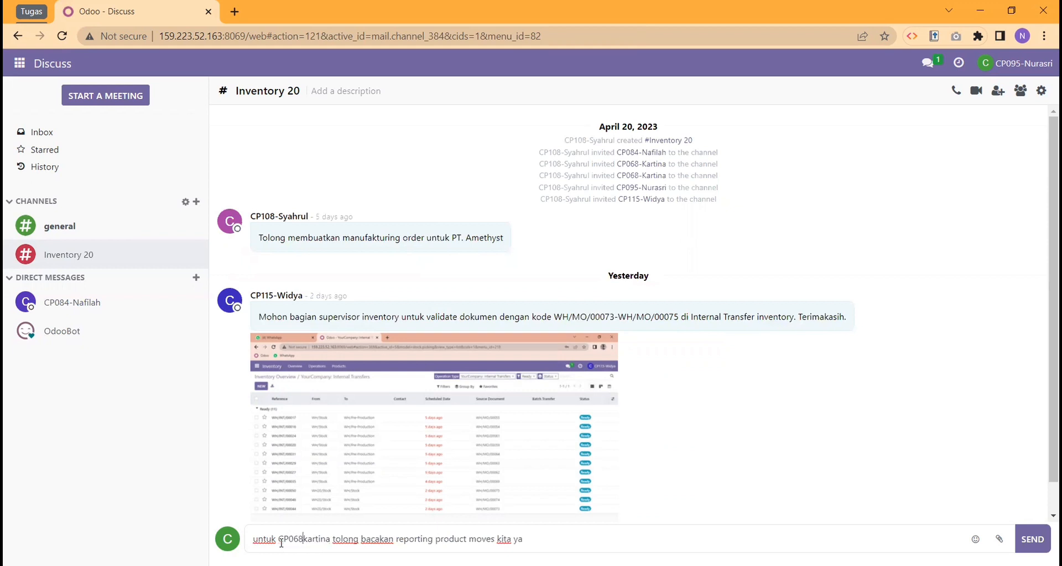
text(-)
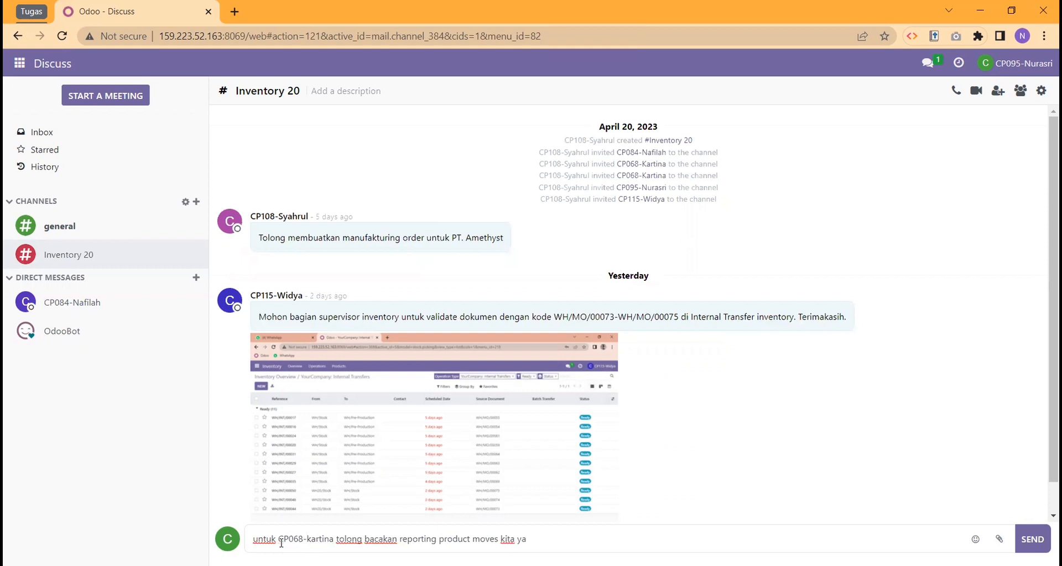
key(Delete)
text(K)
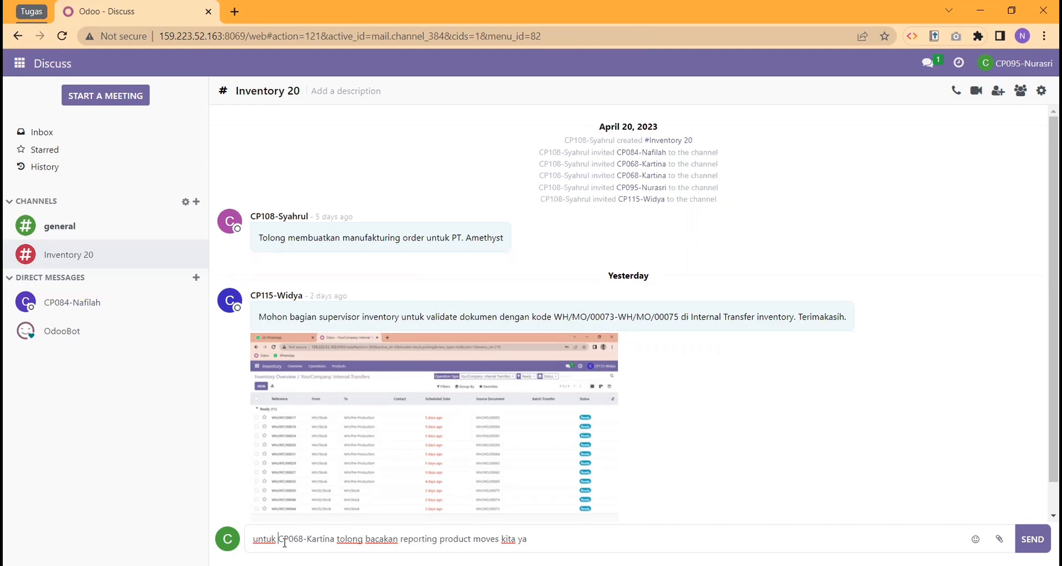
text(@)
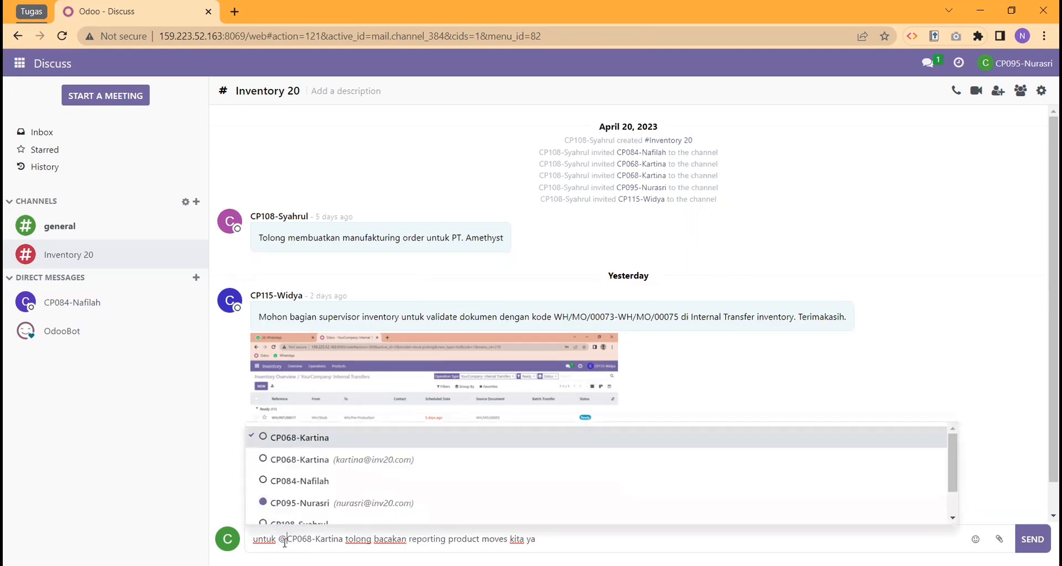
click(298, 457)
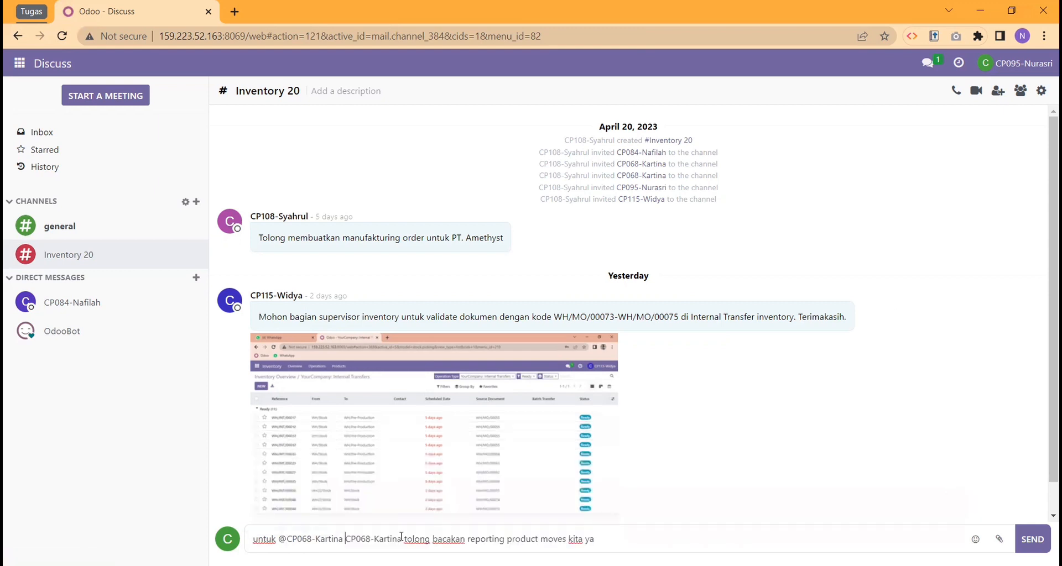
drag(403, 544, 347, 542)
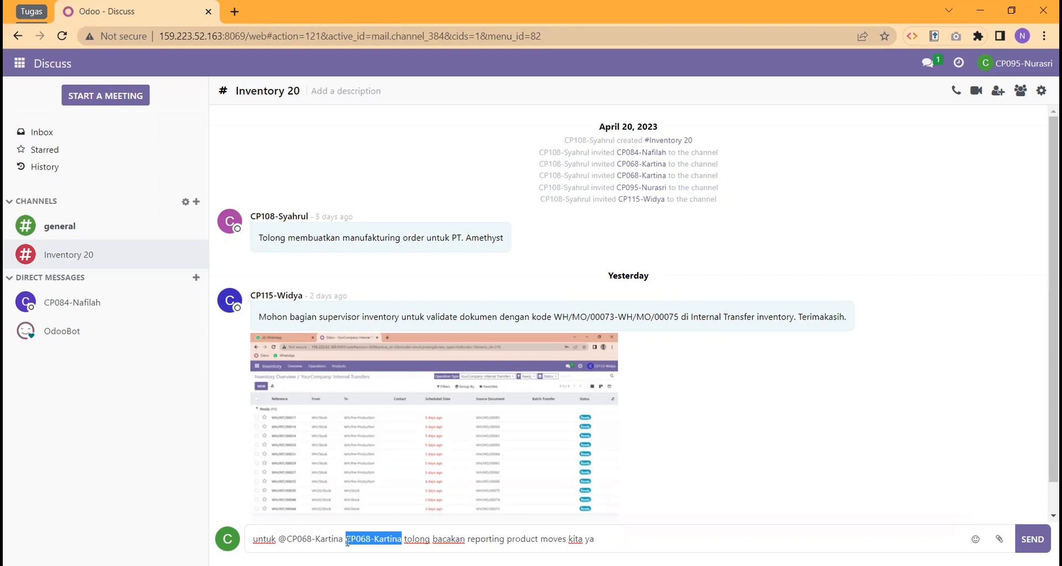
key(BackSpace)
key(BackSpace)
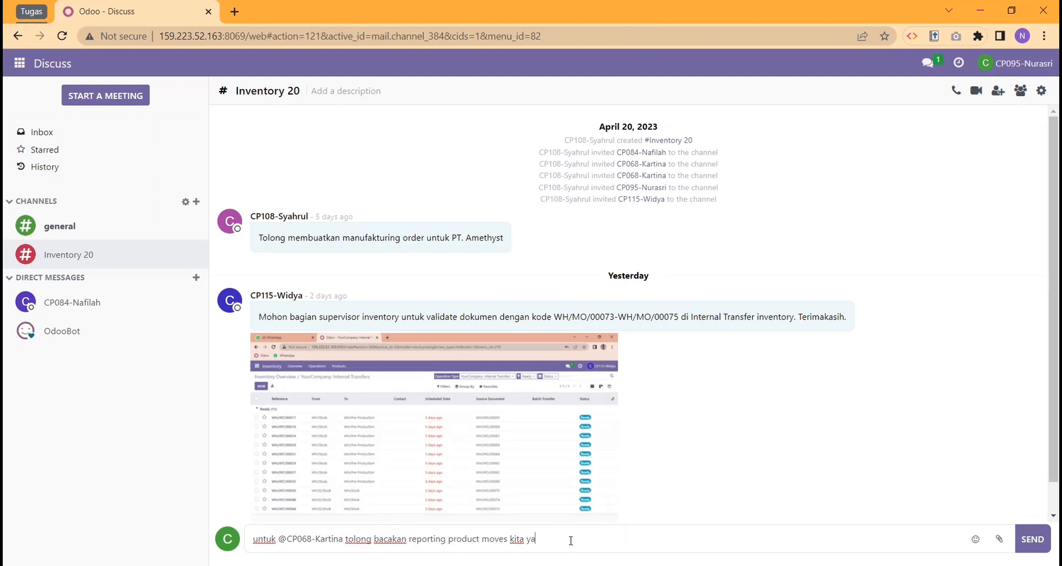
key(Return)
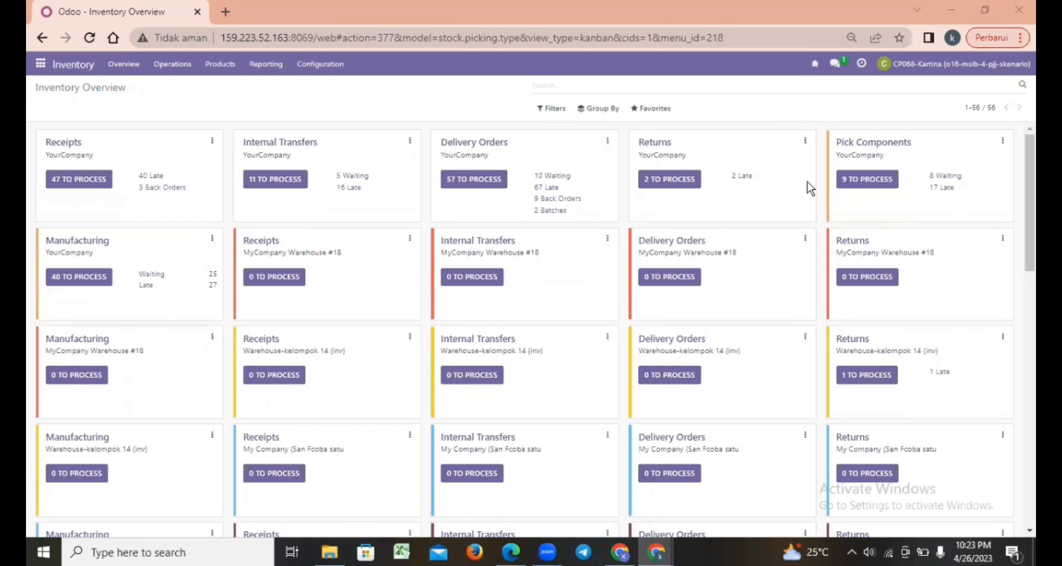
From the mentioned colleague's account, read the latest Inventory 20 channel message and close the chat window
click(836, 70)
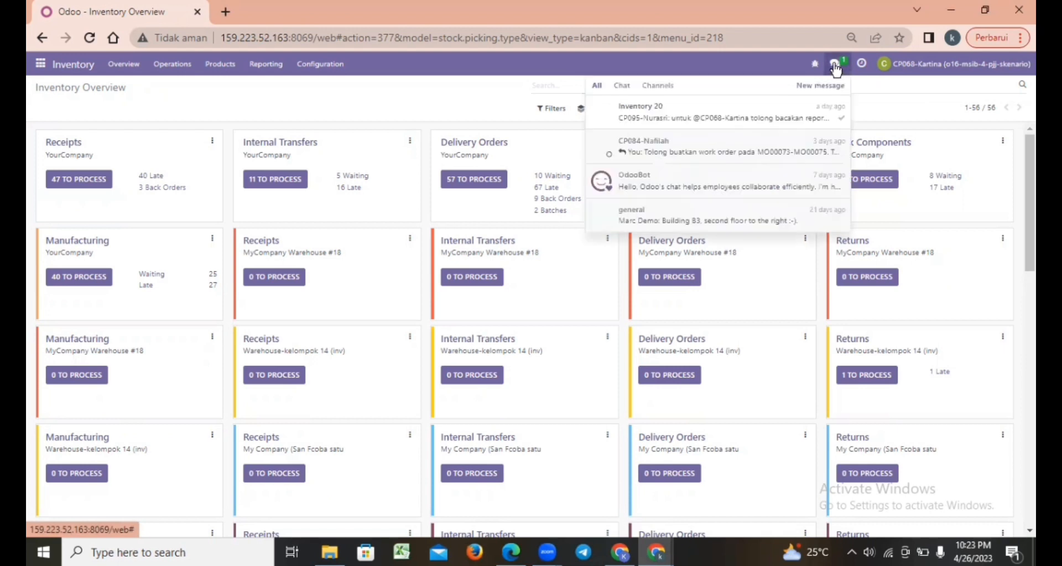
click(760, 111)
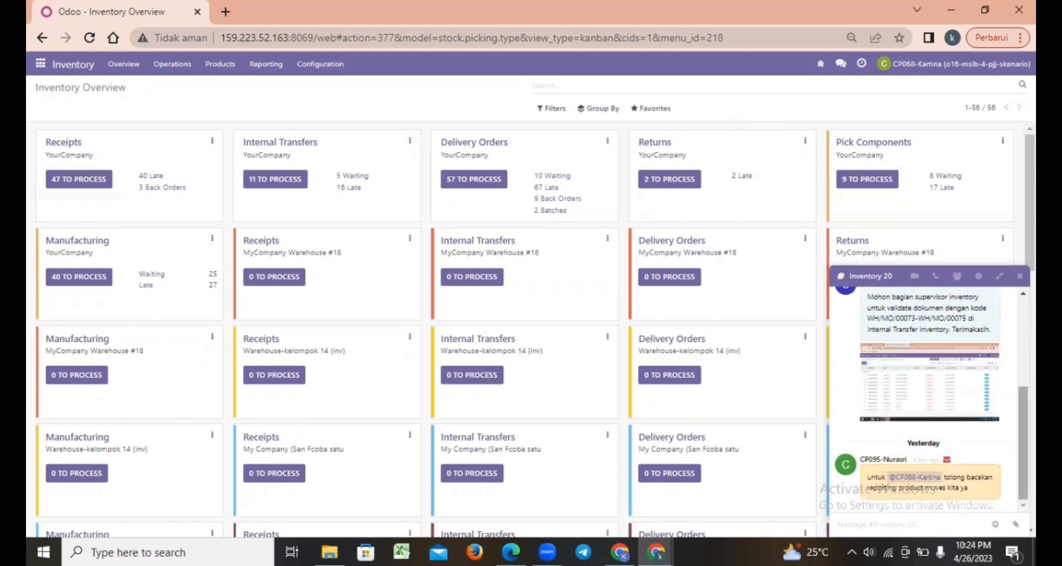
click(1020, 276)
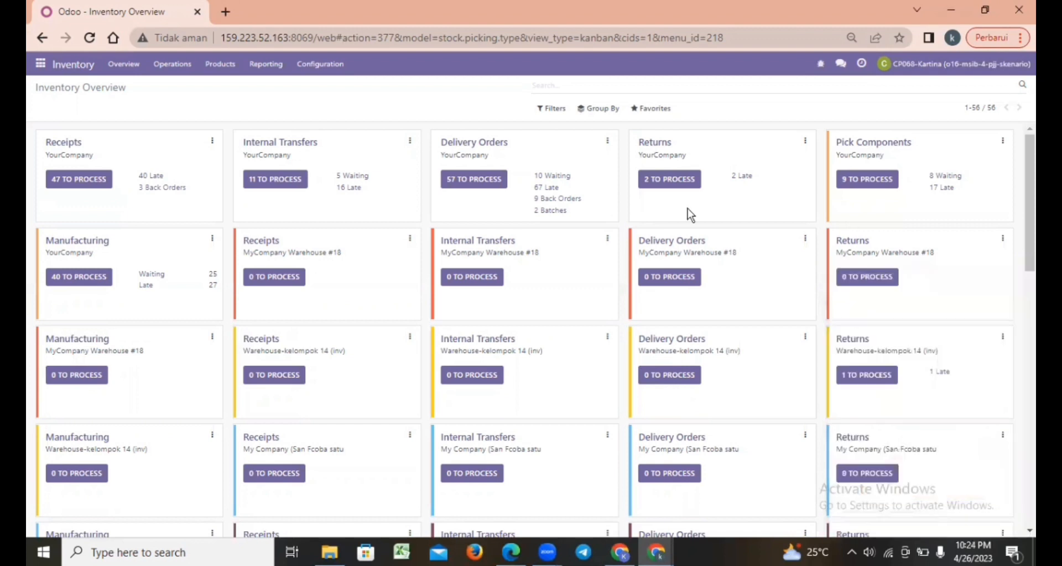
Open the Moves History report in Inventory and group the stock moves by date per day
click(277, 69)
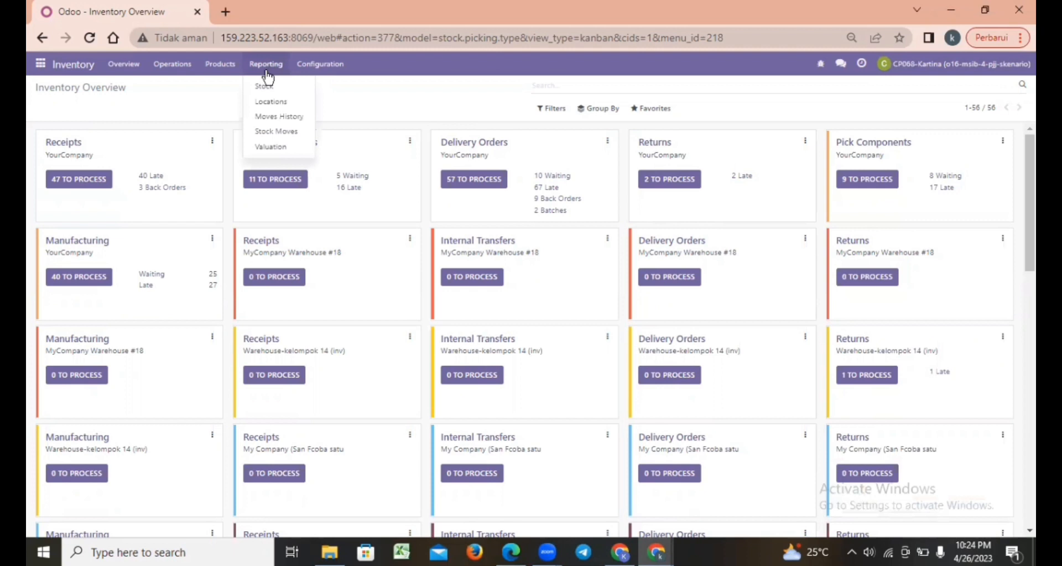
click(286, 118)
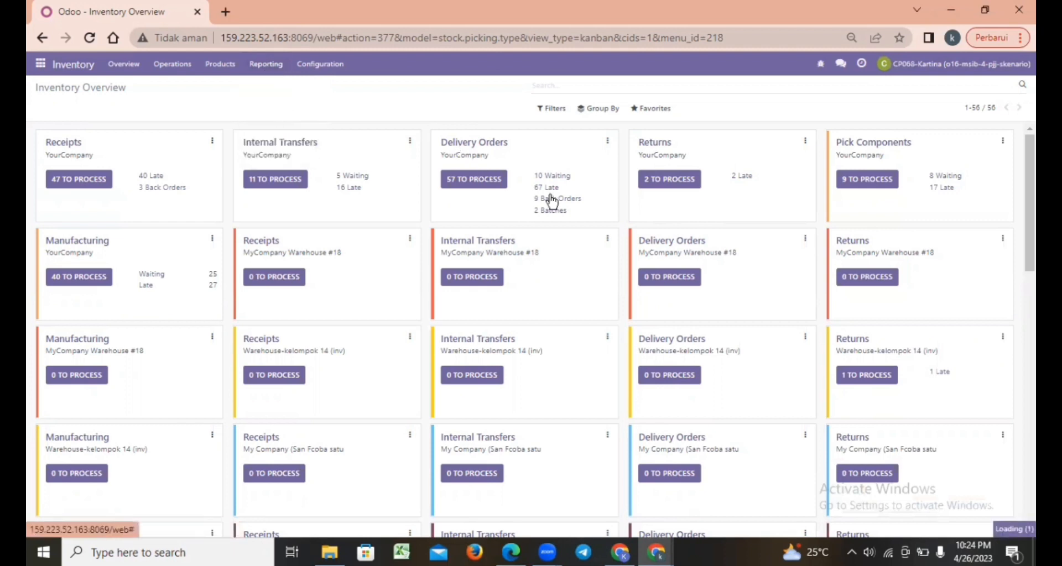
click(602, 111)
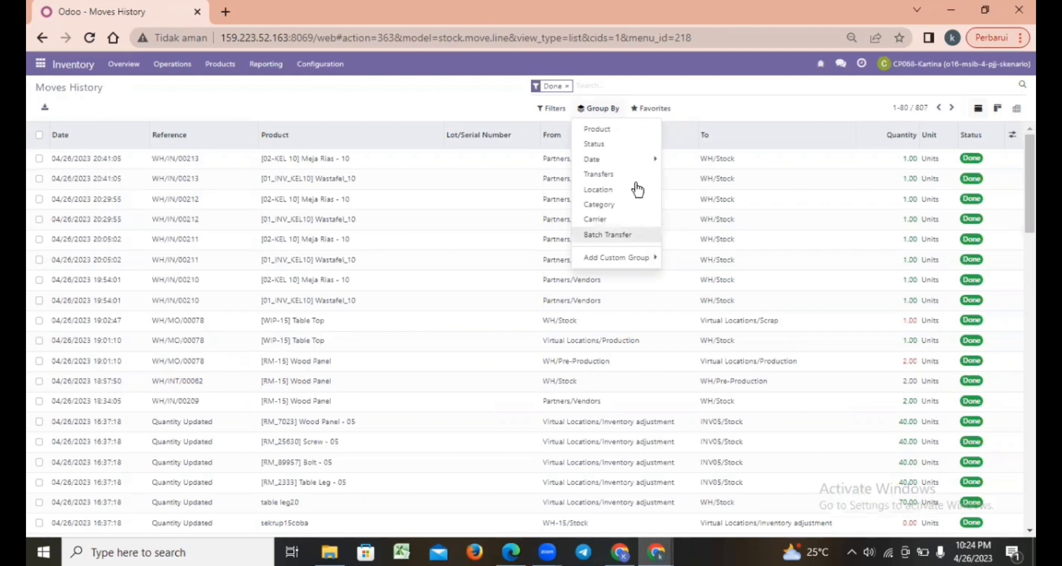
click(645, 160)
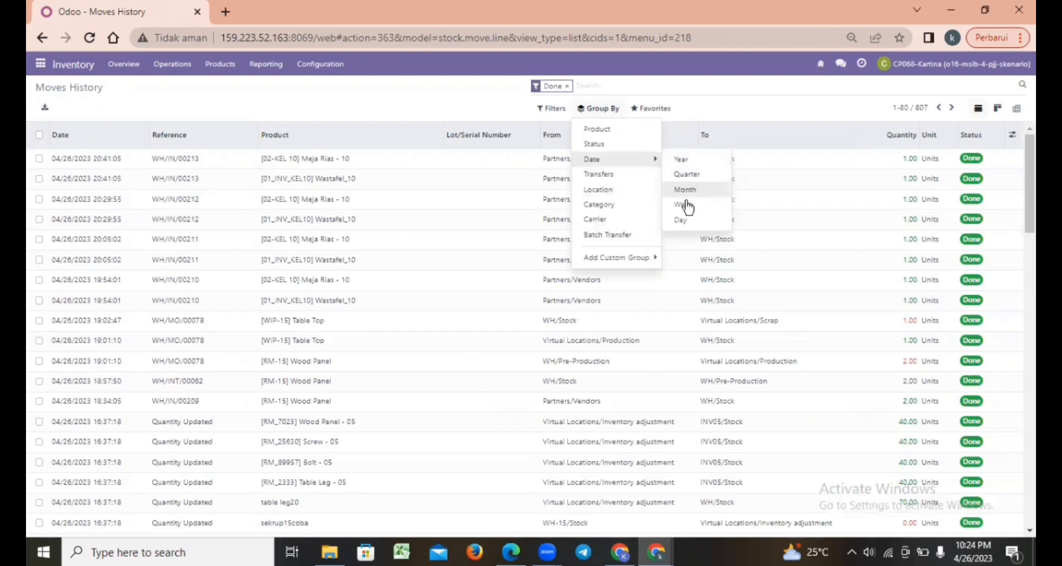
click(687, 221)
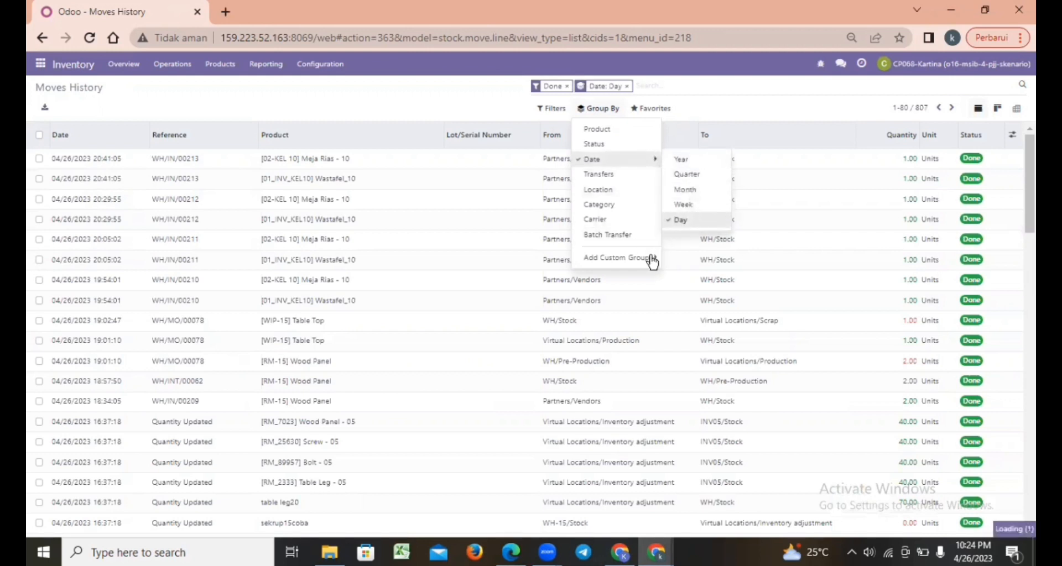
Add Reference as a custom second grouping level to the Moves History report
click(650, 261)
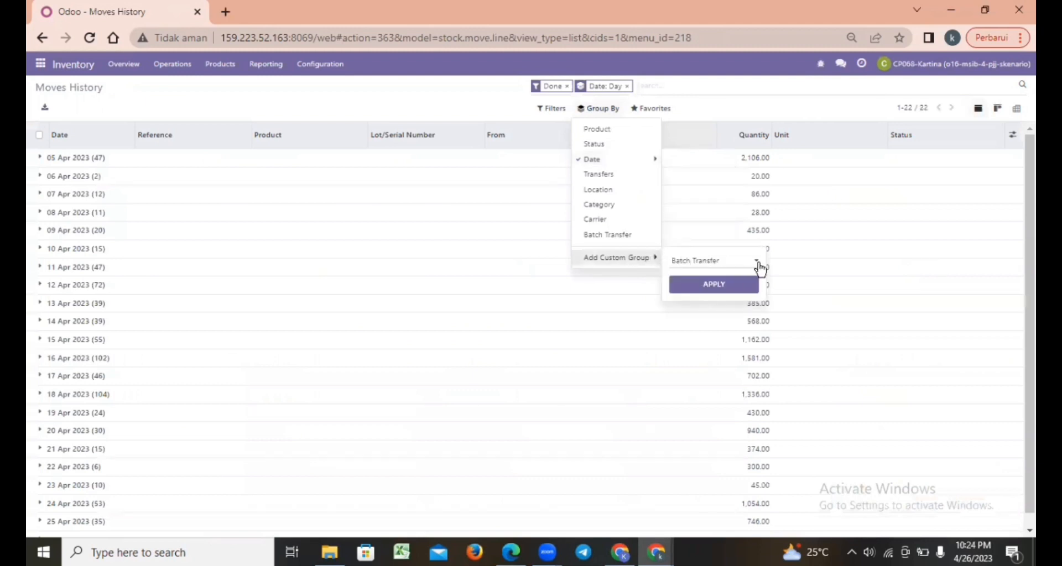
click(755, 265)
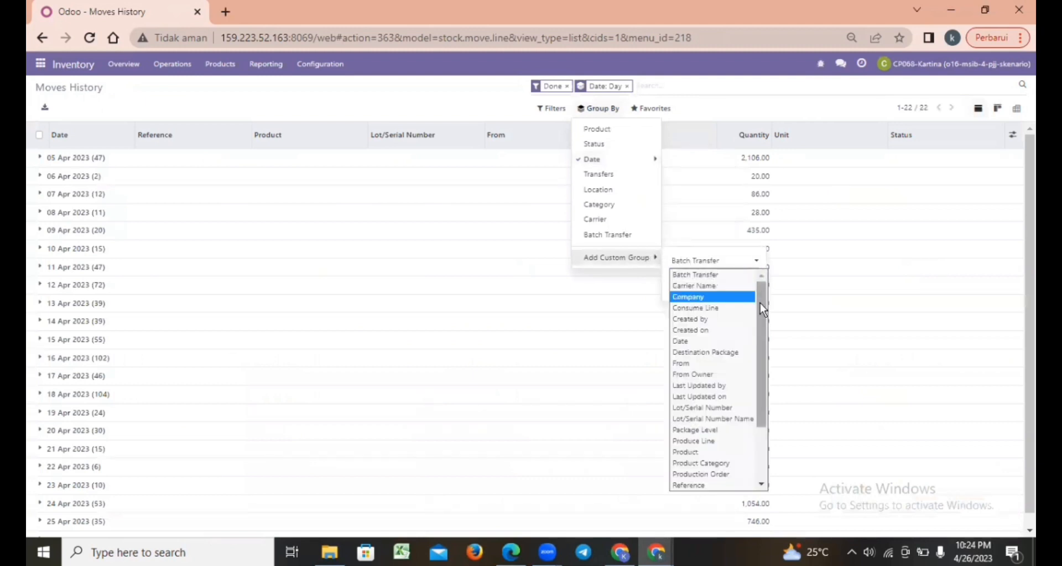
drag(759, 346, 760, 413)
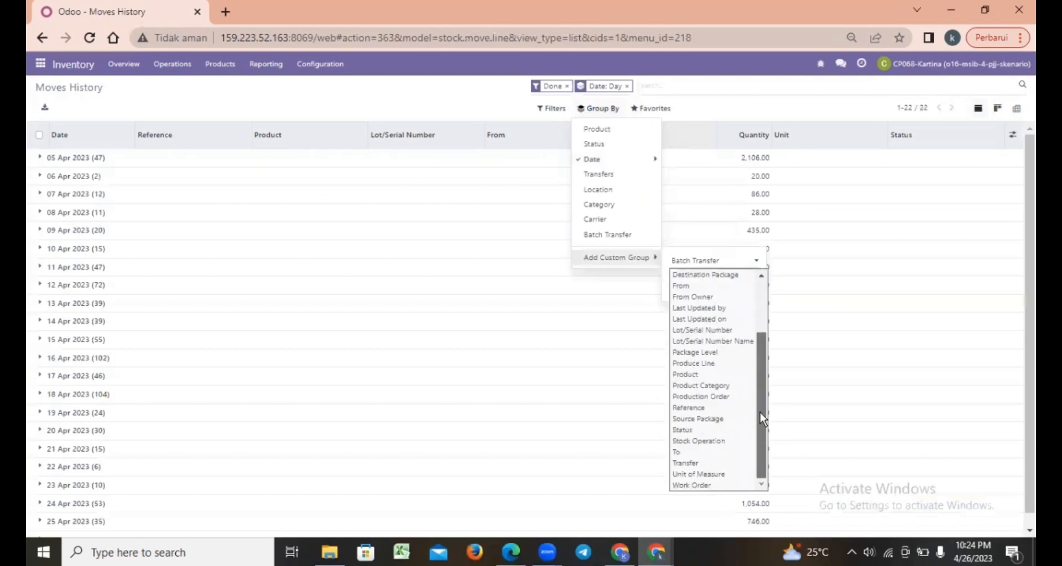
click(716, 409)
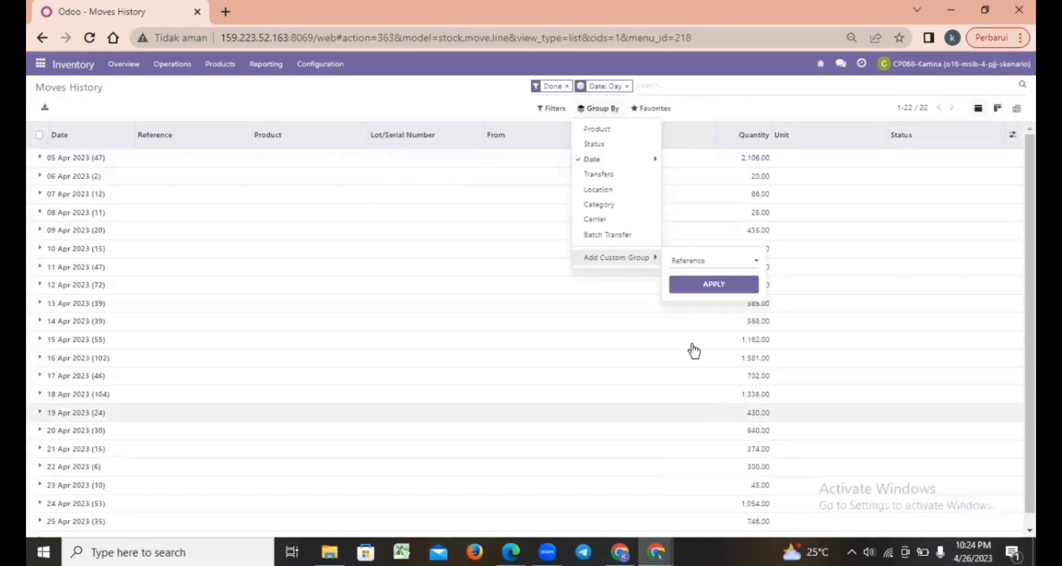
click(714, 285)
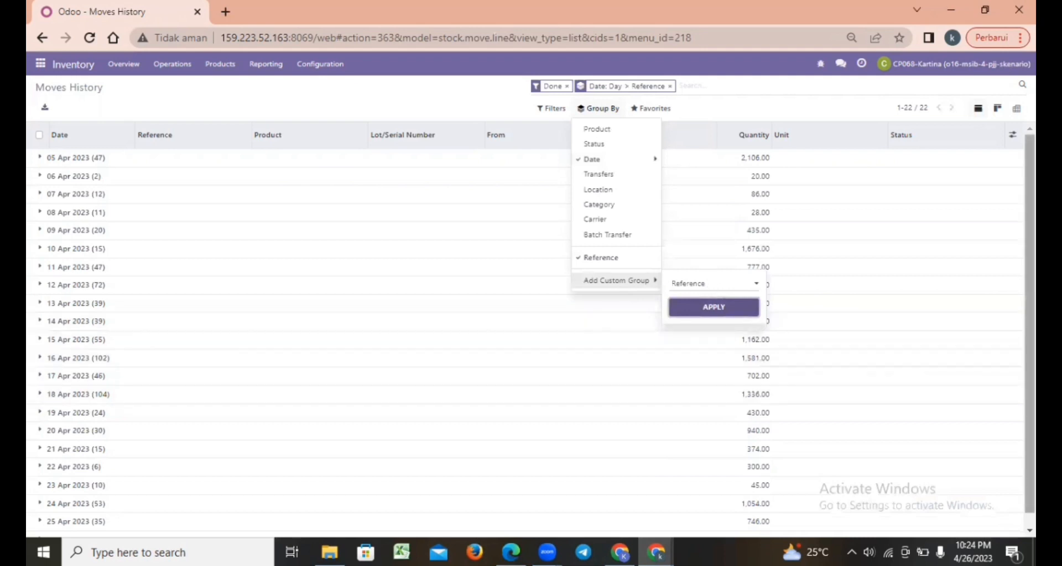
Expand the 24 Apr 2023 group and its WH/INT/00044 transfer to examine the product moves
scroll(240, 475, down, 1)
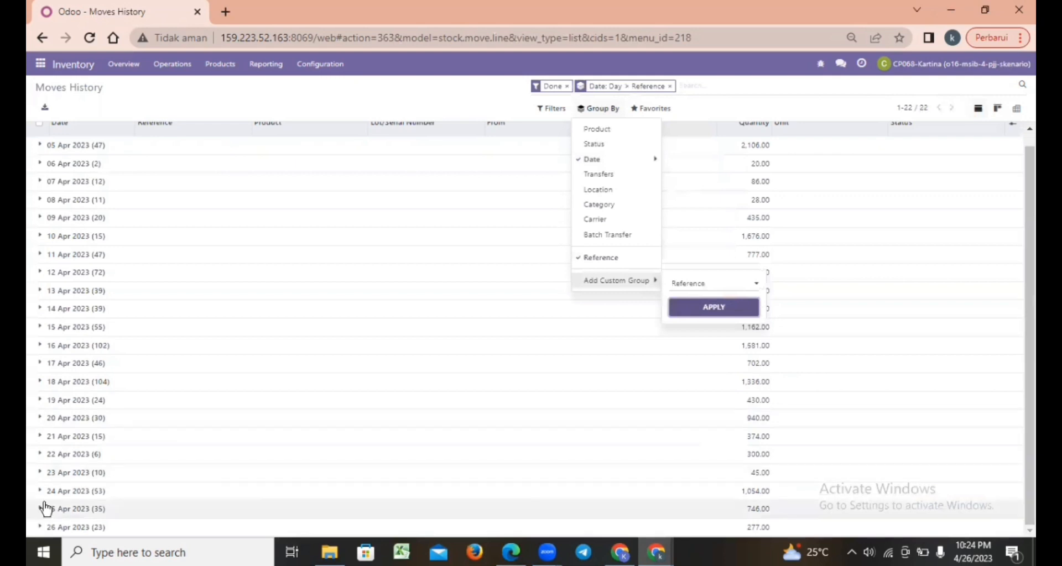
click(59, 493)
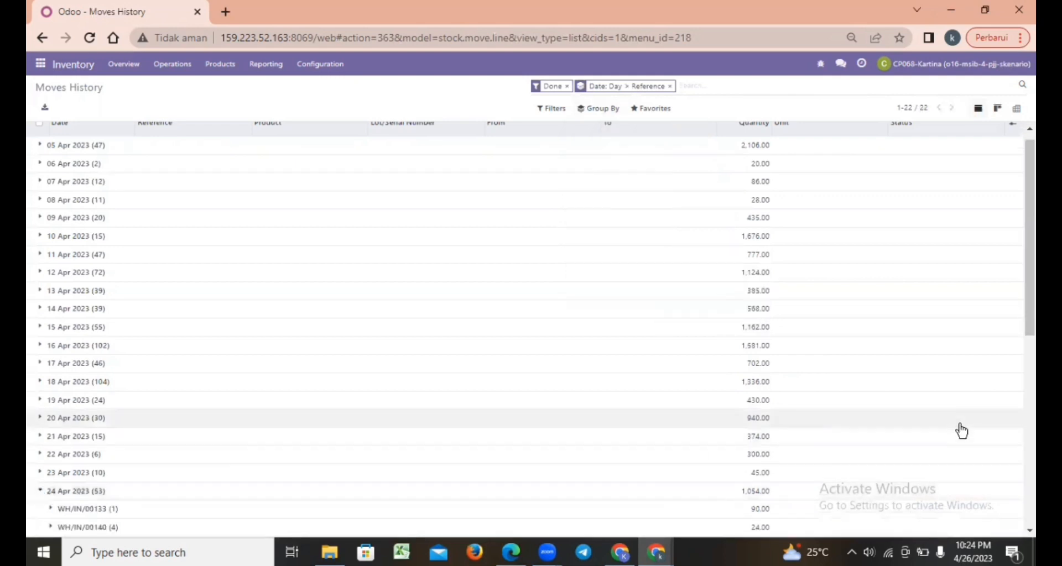
scroll(526, 332, down, 5)
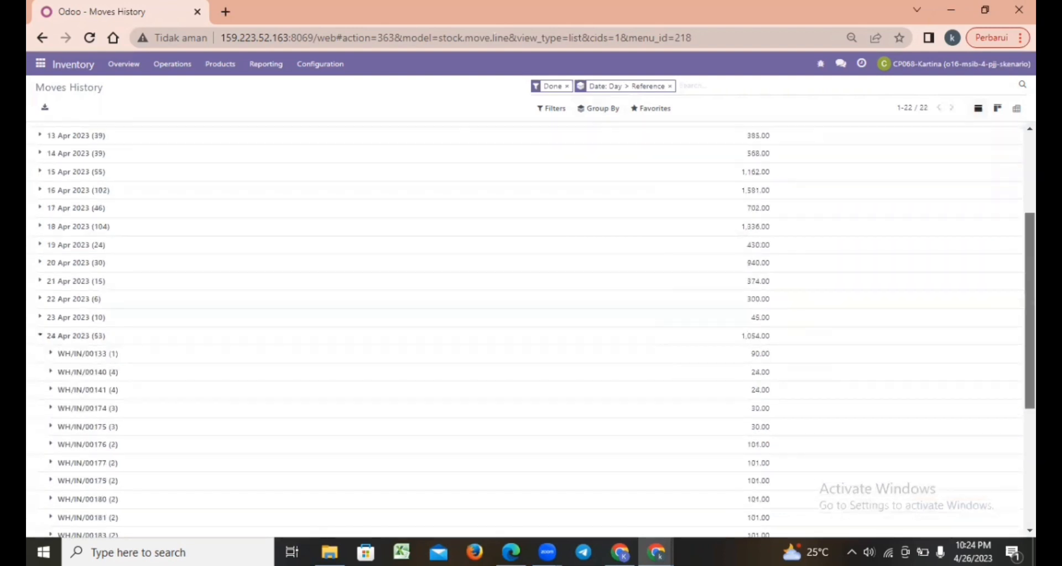
scroll(626, 442, down, 3)
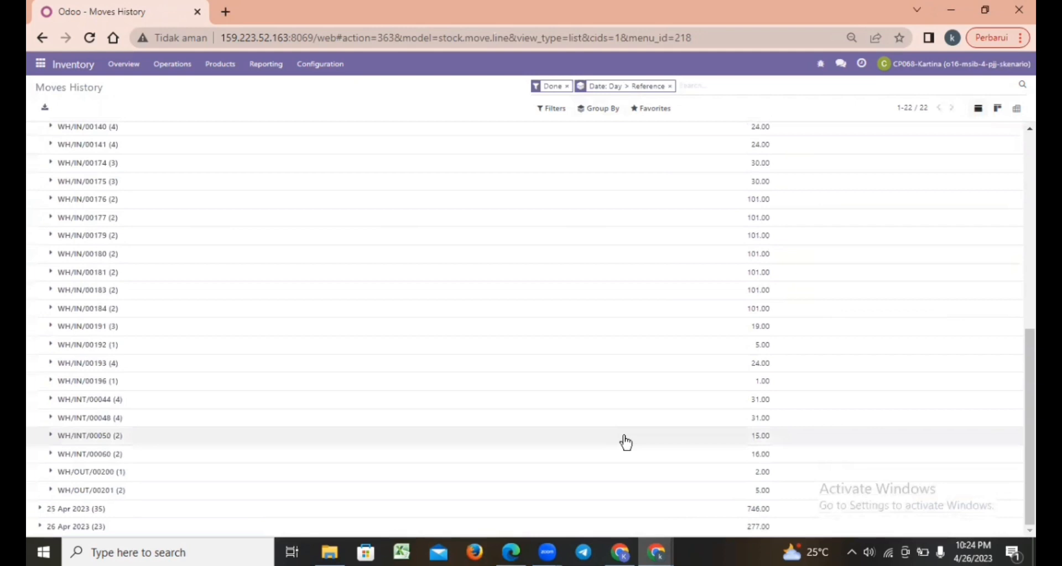
click(55, 399)
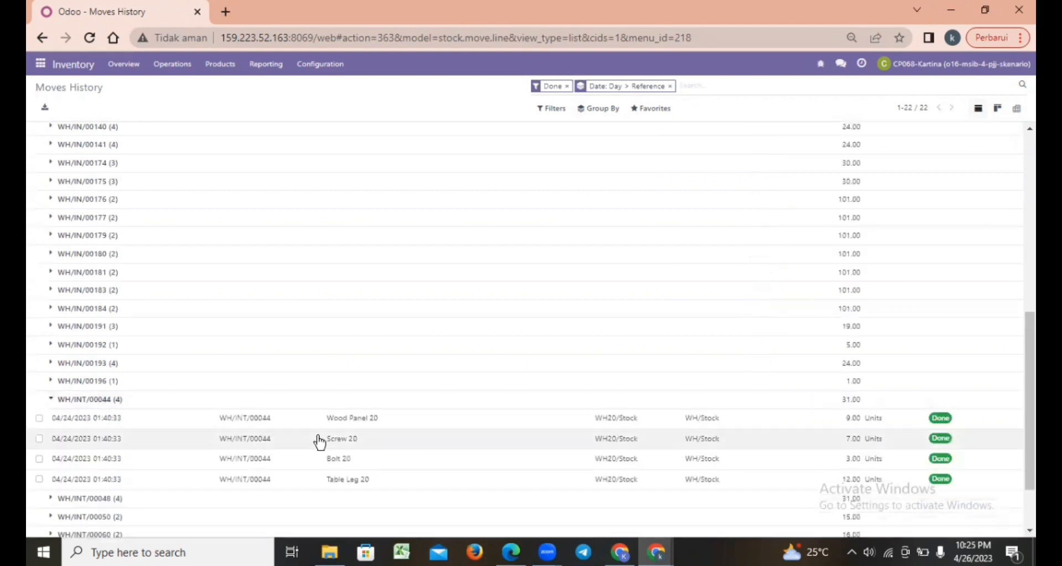
Expand transfers WH/INT/00048, WH/INT/00050 and WH/INT/00060 to examine their products, locations and quantities
scroll(739, 403, down, 3)
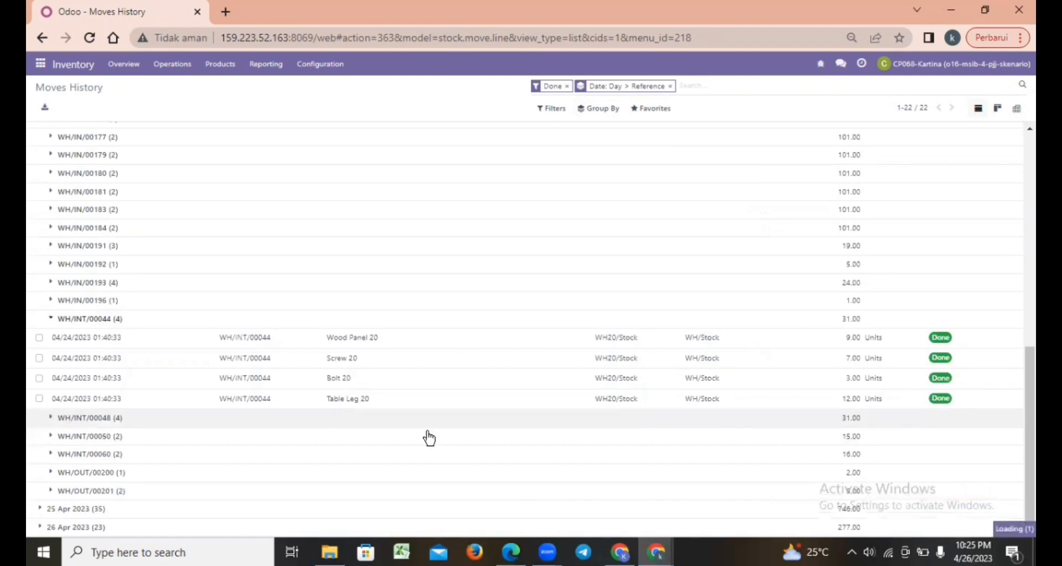
click(736, 419)
scroll(652, 395, down, 2)
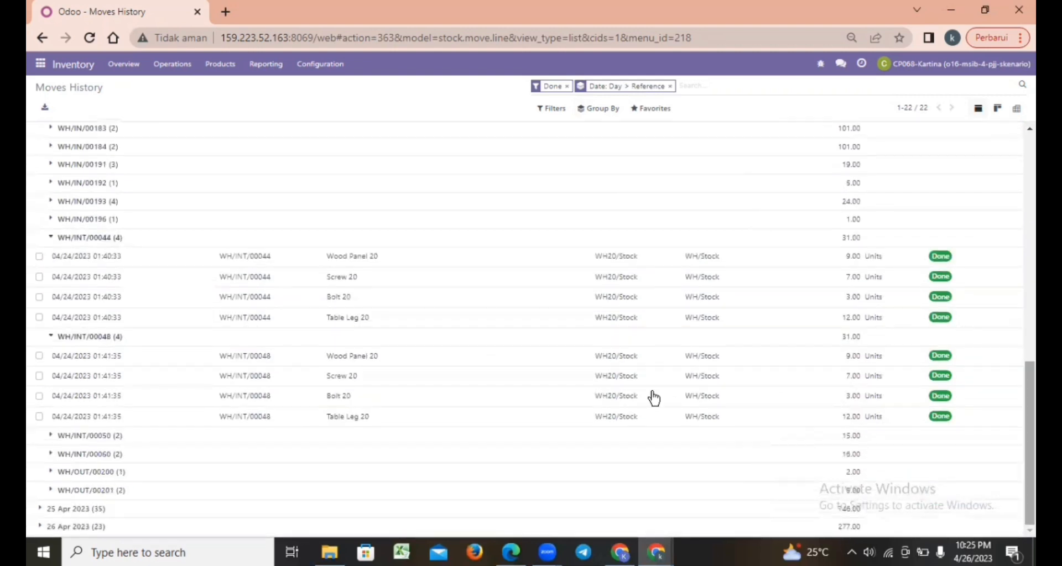
click(50, 437)
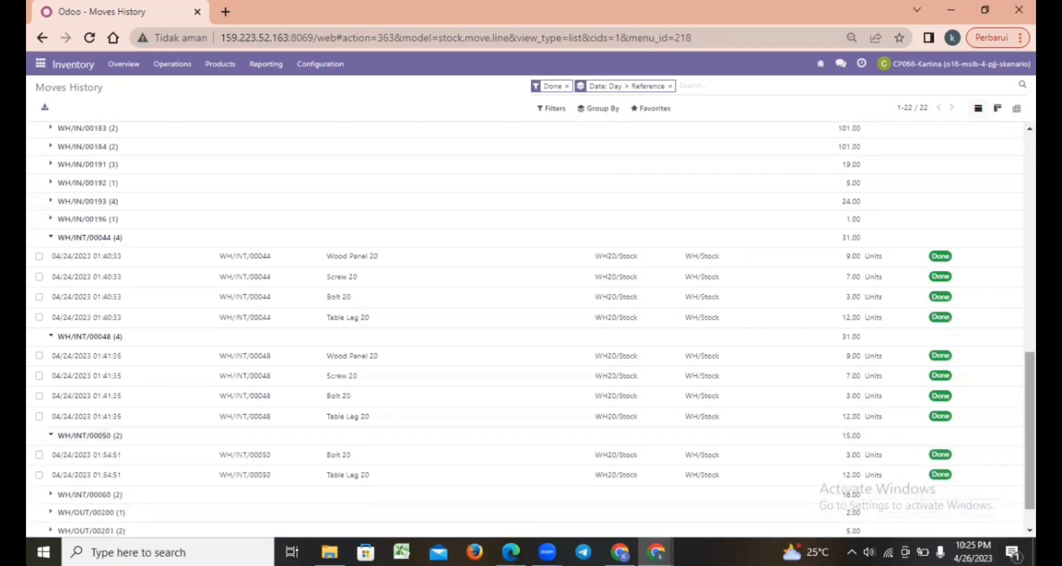
scroll(531, 329, down, 1)
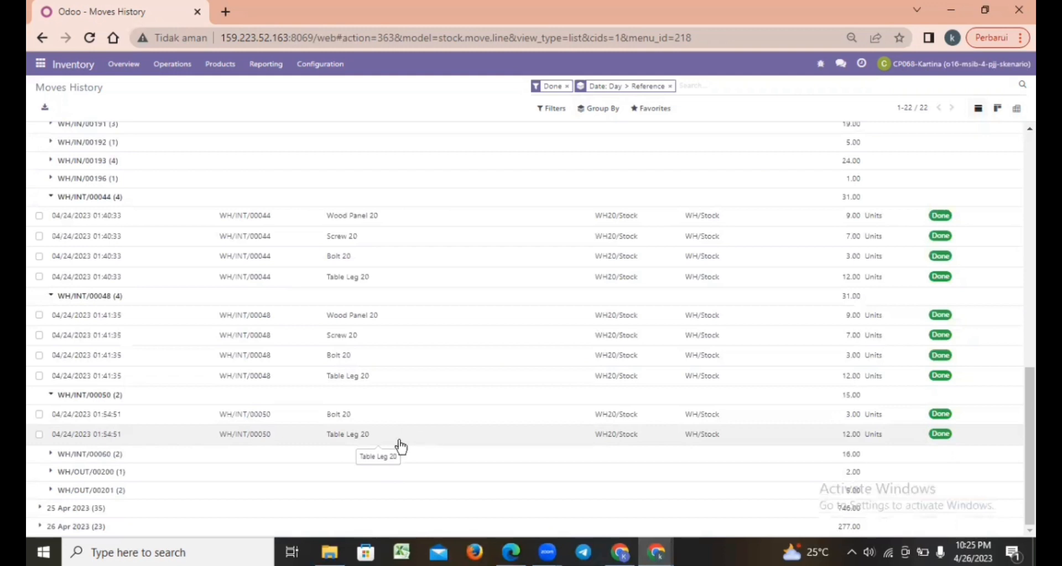
click(53, 456)
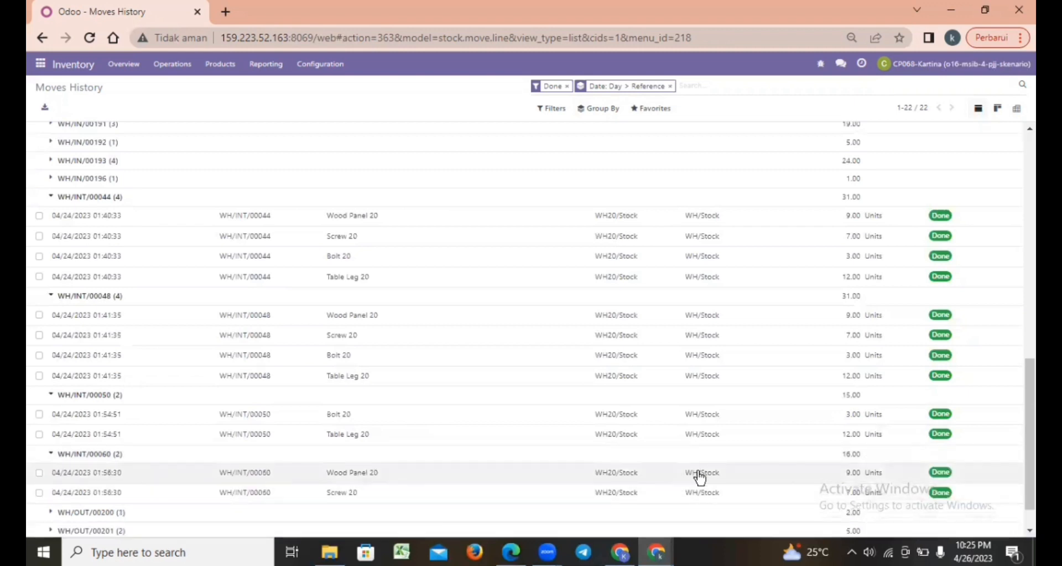
scroll(531, 330, down, 1)
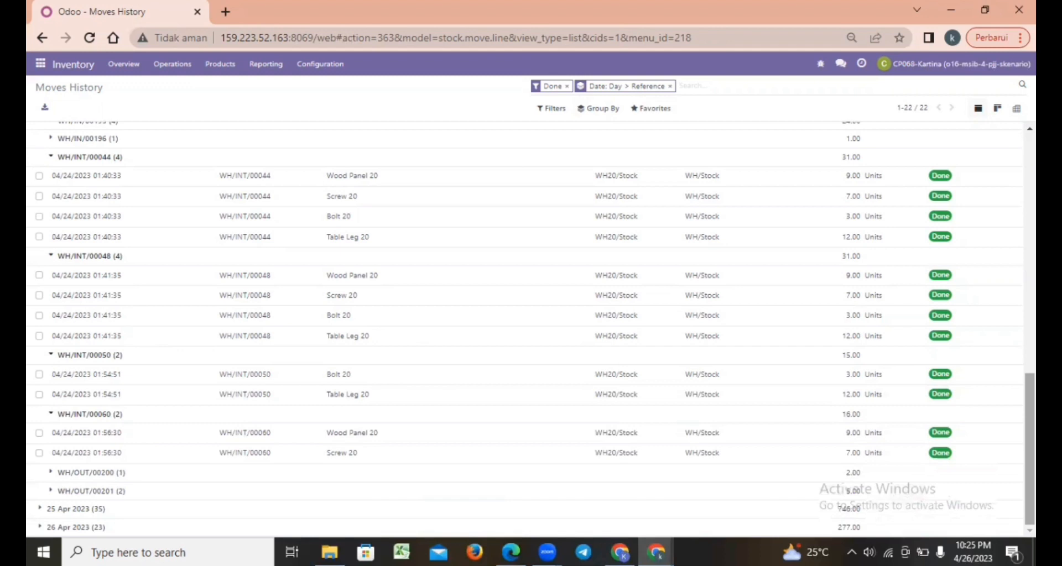
scroll(575, 299, up, 1)
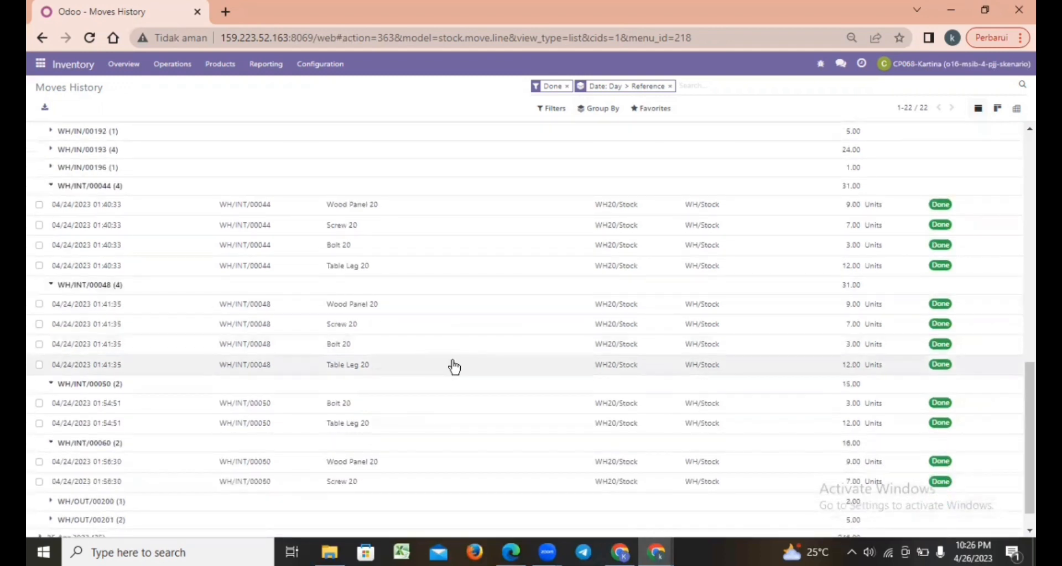